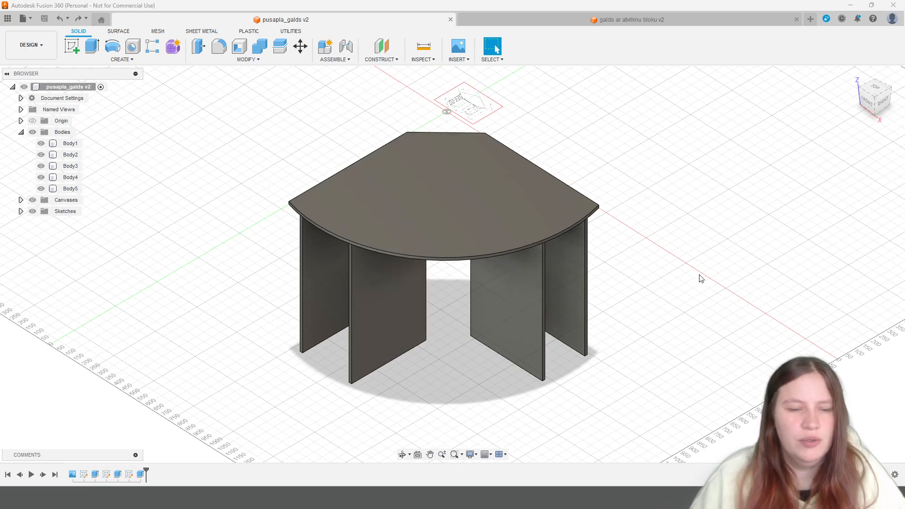
# Step: Create an ISO A3 drawing in mm from the full assembly and place the front base view at scale 1:20
pyautogui.click(21, 52)
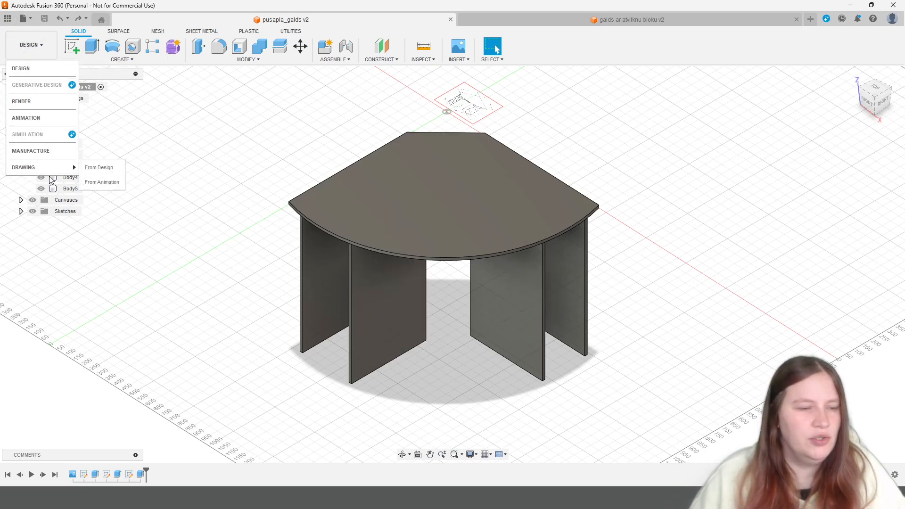
pyautogui.click(99, 167)
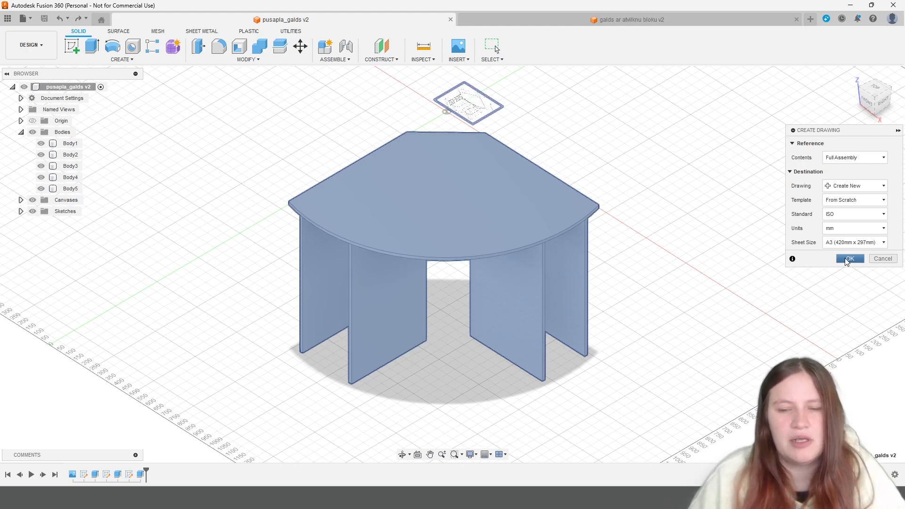
pyautogui.click(849, 242)
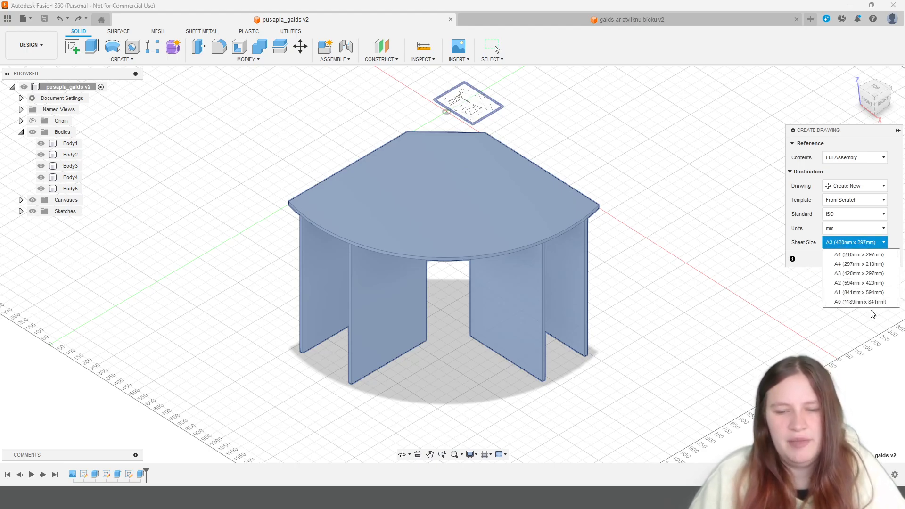
pyautogui.click(808, 258)
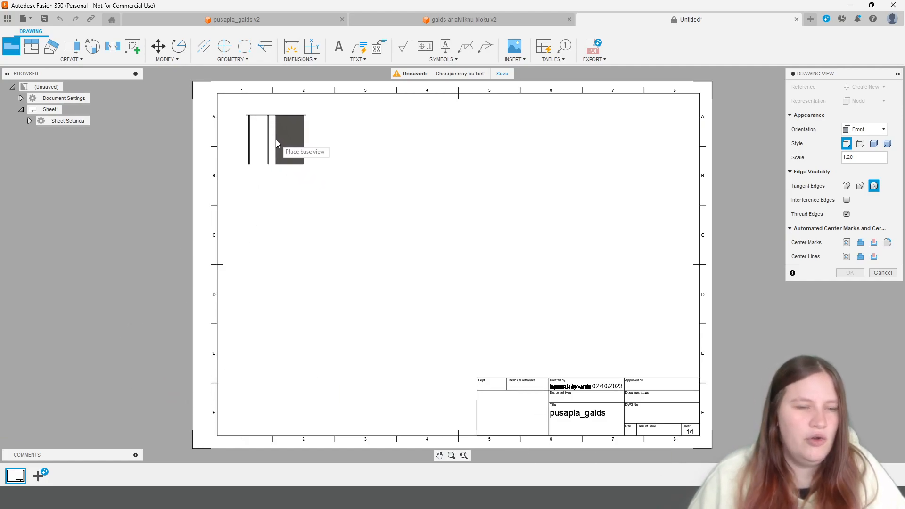
pyautogui.click(270, 138)
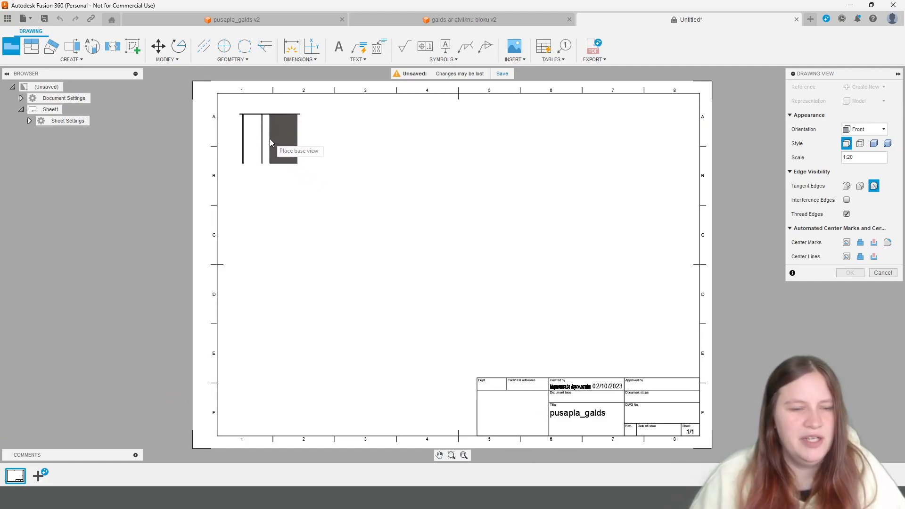
# Step: Project three views from the front view: one directly below, one to its right and an isometric one at its lower right
pyautogui.click(31, 46)
pyautogui.click(293, 148)
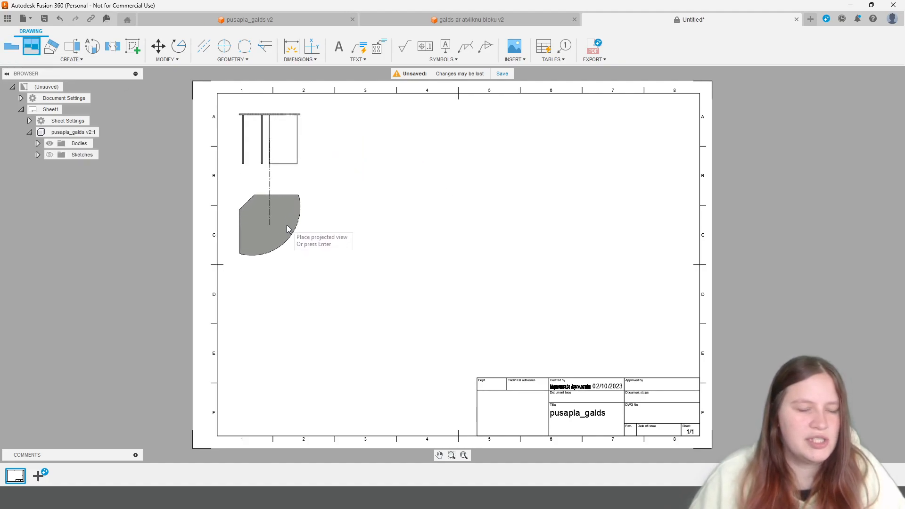
pyautogui.click(291, 226)
pyautogui.click(374, 155)
pyautogui.click(389, 233)
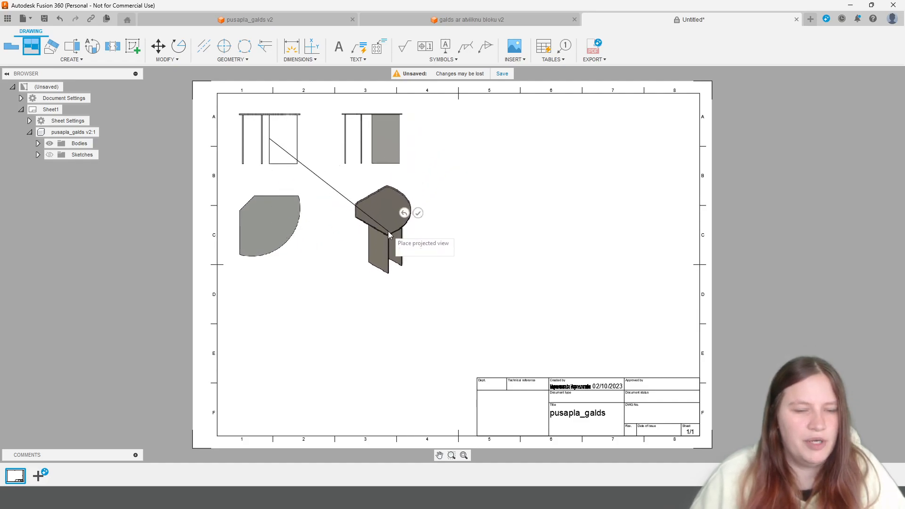
# Step: Add projected views above and to the left of the front view, plus isometric ones at its upper left and lower left
pyautogui.scroll(1, 191, 142)
pyautogui.moveTo(192, 143)
pyautogui.mouseDown(button='middle')
pyautogui.moveTo(181, 149)
pyautogui.moveTo(226, 207)
pyautogui.mouseUp(button='middle')
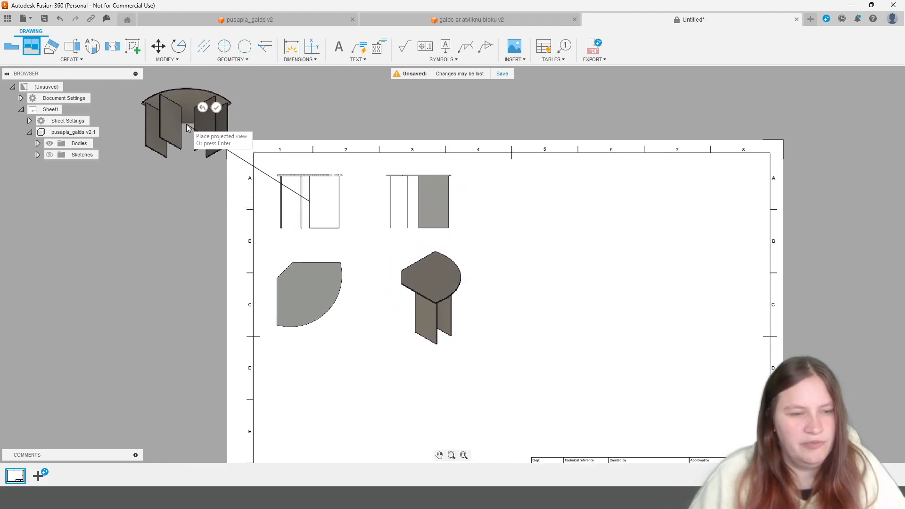
pyautogui.click(188, 128)
pyautogui.click(298, 113)
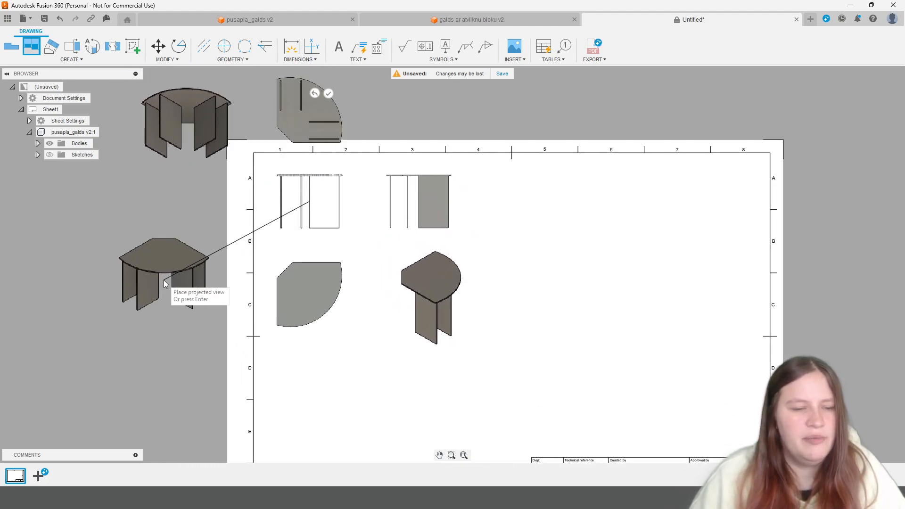
pyautogui.click(178, 217)
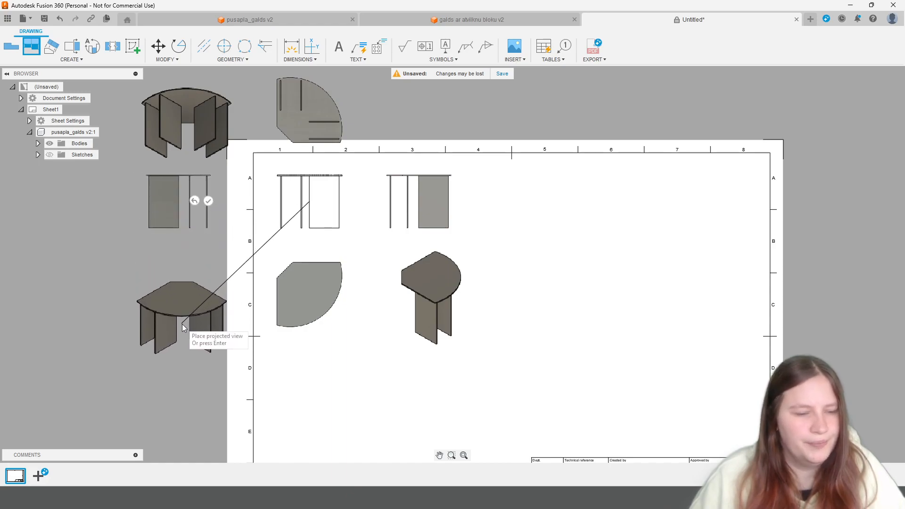
pyautogui.click(183, 322)
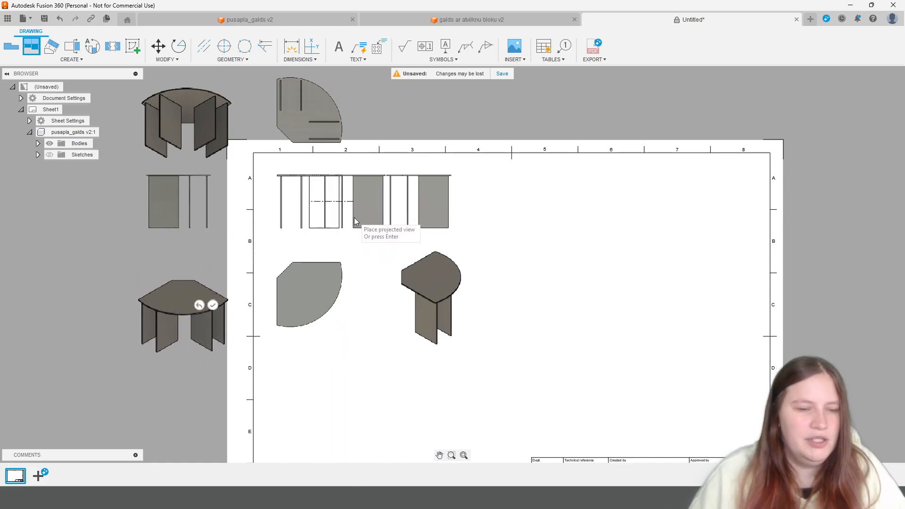
pyautogui.press('Return')
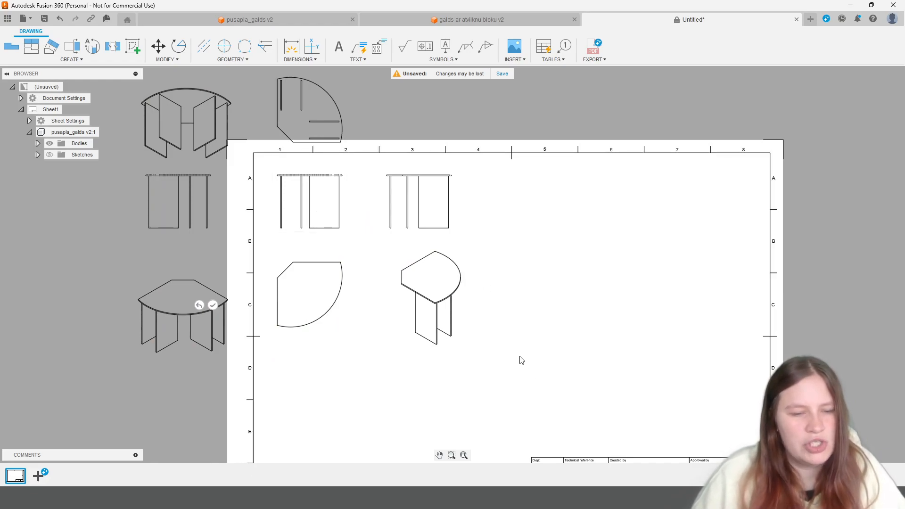
# Step: Move all the views together so that they fit inside the sheet border
pyautogui.moveTo(490, 359)
pyautogui.mouseDown()
pyautogui.moveTo(229, 166)
pyautogui.moveTo(141, 79)
pyautogui.mouseUp()
pyautogui.moveTo(285, 125); pyautogui.dragTo(405, 208)
pyautogui.scroll(1, 623, 242)
pyautogui.scroll(4, 624, 242)
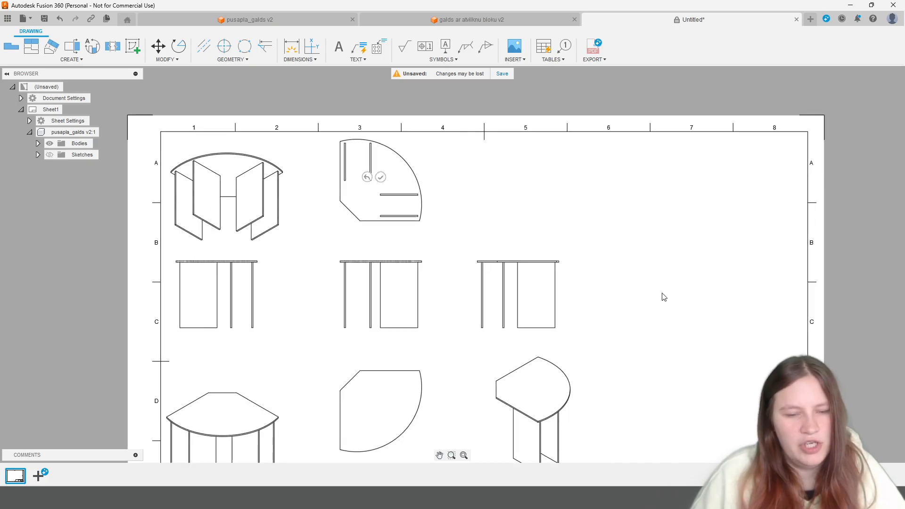
pyautogui.click(679, 186)
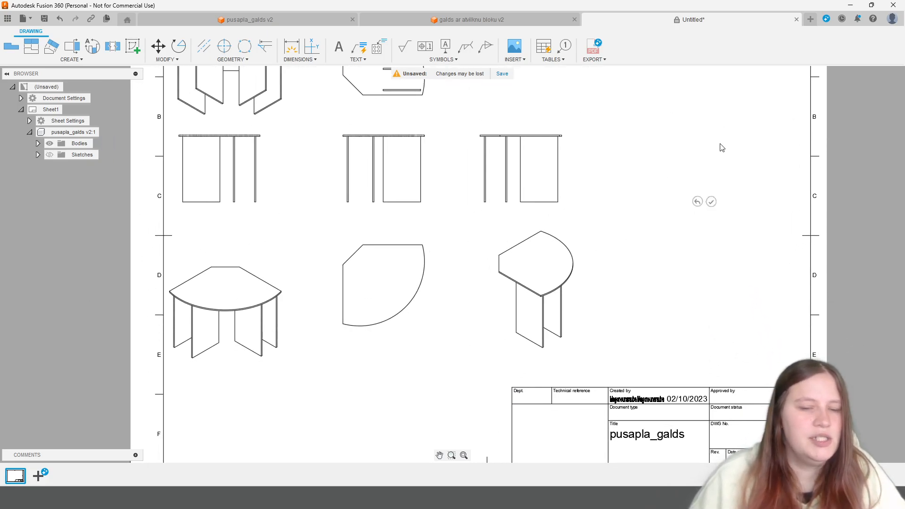
pyautogui.scroll(1, 721, 146)
pyautogui.scroll(-1, 663, 148)
pyautogui.scroll(-1, 648, 151)
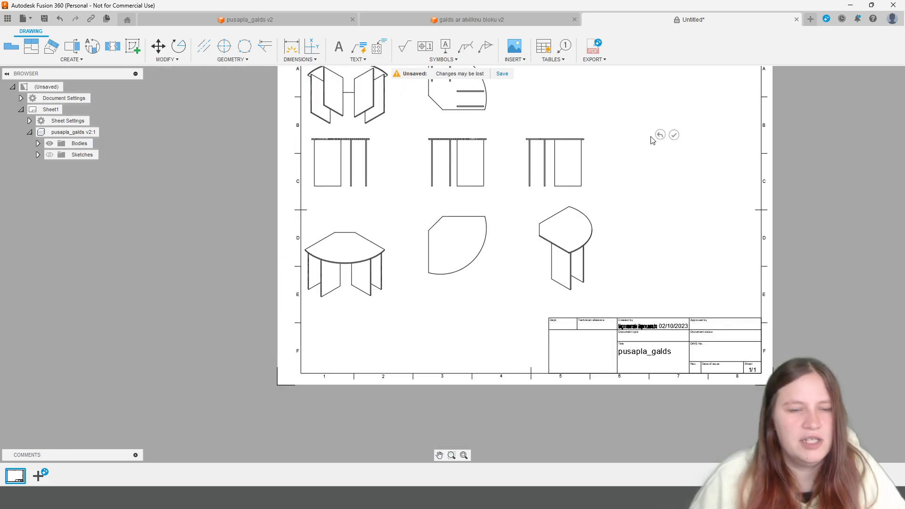
pyautogui.moveTo(612, 130); pyautogui.dragTo(583, 201, button='middle')
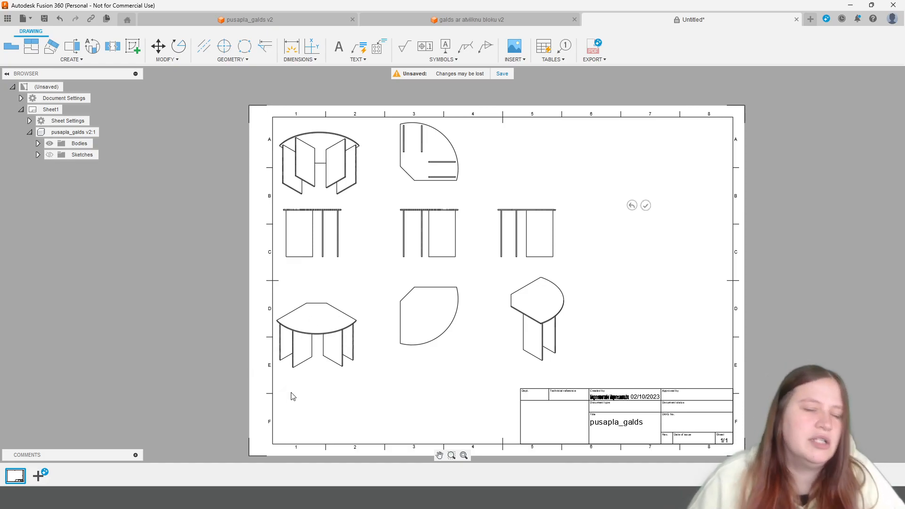
# Step: Examine the isometric views and compare the two side views of the table on the sheet
pyautogui.click(542, 331)
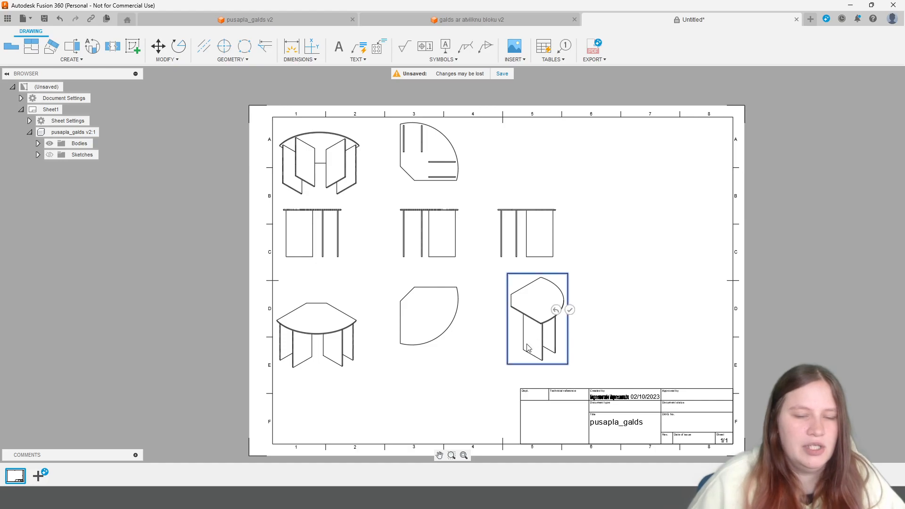
pyautogui.click(299, 332)
pyautogui.click(295, 178)
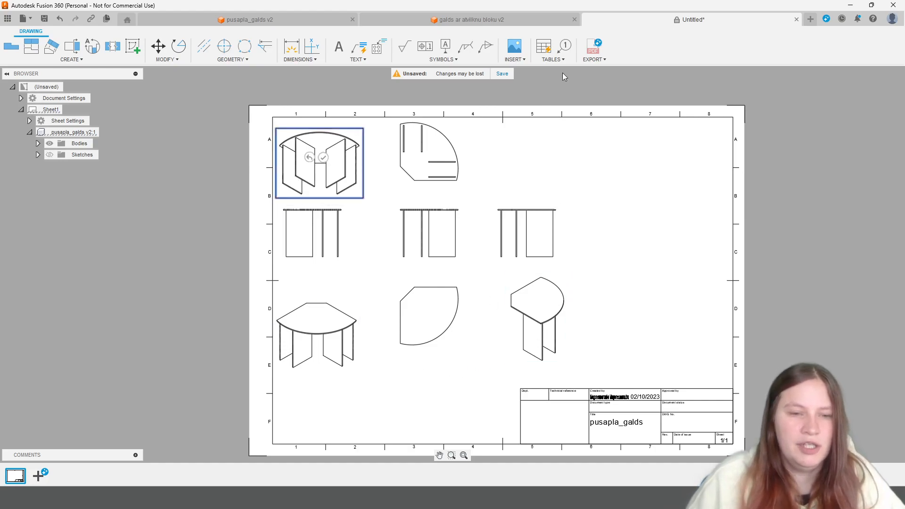
pyautogui.click(529, 155)
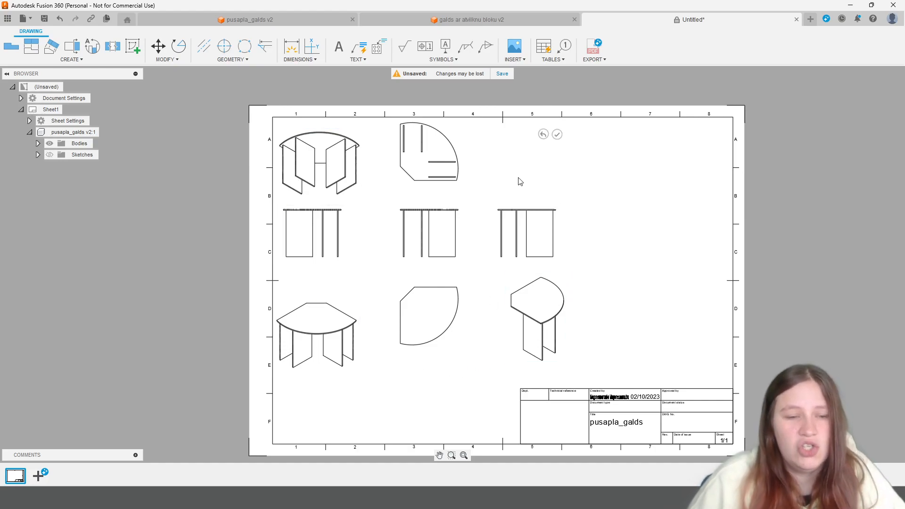
pyautogui.click(520, 182)
pyautogui.scroll(2, 545, 181)
pyautogui.moveTo(486, 221)
pyautogui.mouseDown(button='middle')
pyautogui.moveTo(573, 155)
pyautogui.moveTo(544, 162)
pyautogui.mouseUp(button='middle')
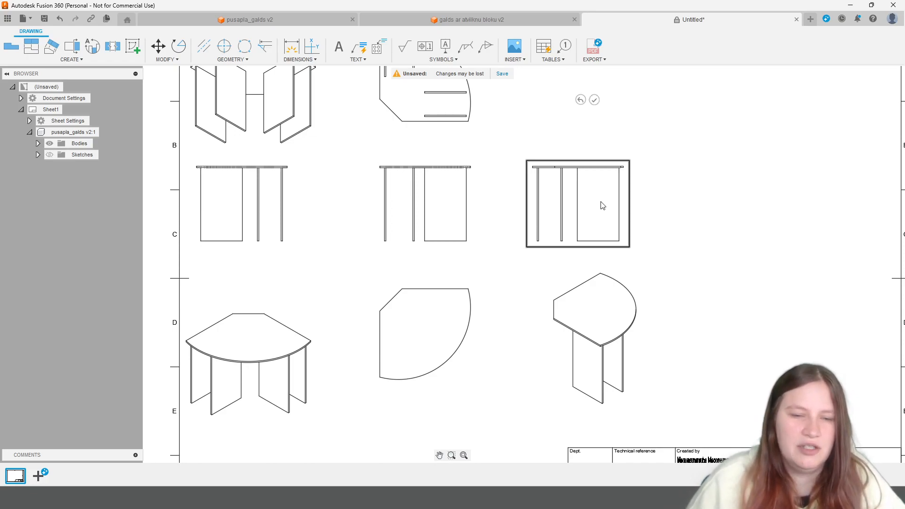
pyautogui.click(212, 226)
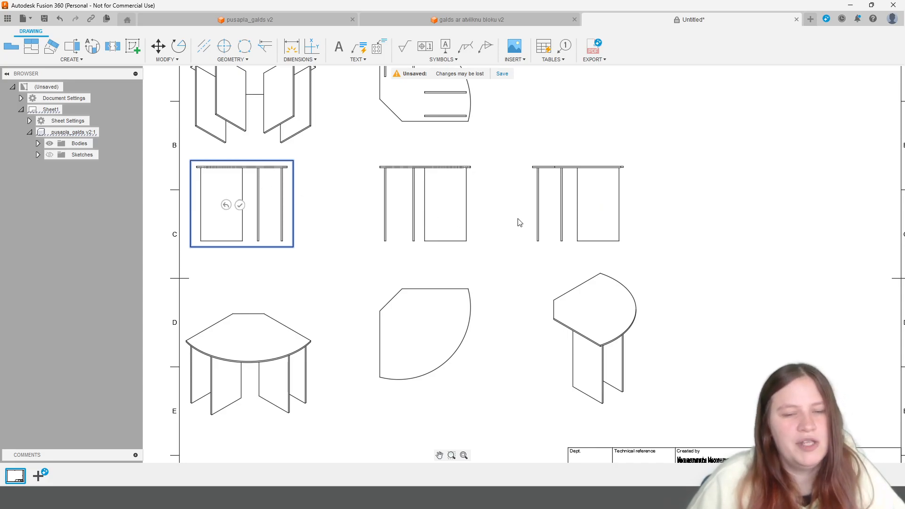
pyautogui.click(585, 205)
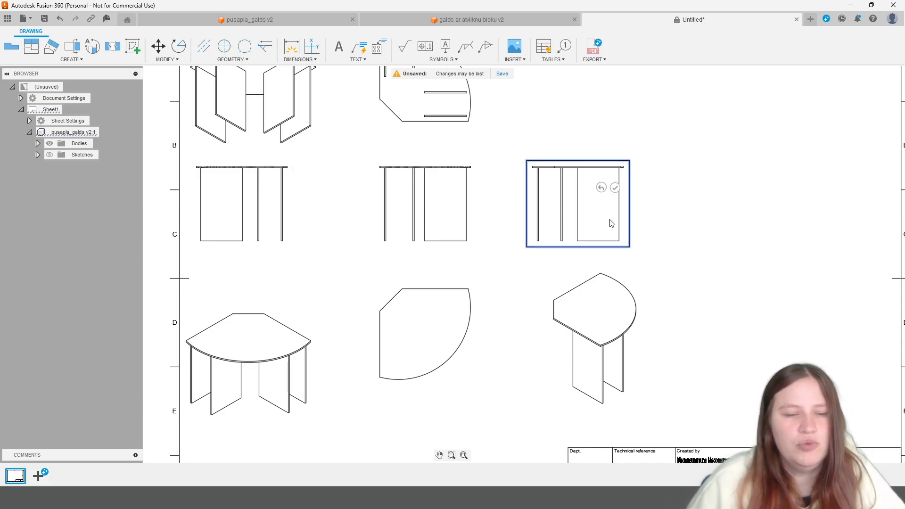
pyautogui.scroll(-3, 760, 207)
pyautogui.moveTo(763, 210)
pyautogui.mouseDown(button='middle')
pyautogui.moveTo(565, 213)
pyautogui.moveTo(538, 248)
pyautogui.moveTo(587, 218)
pyautogui.mouseUp(button='middle')
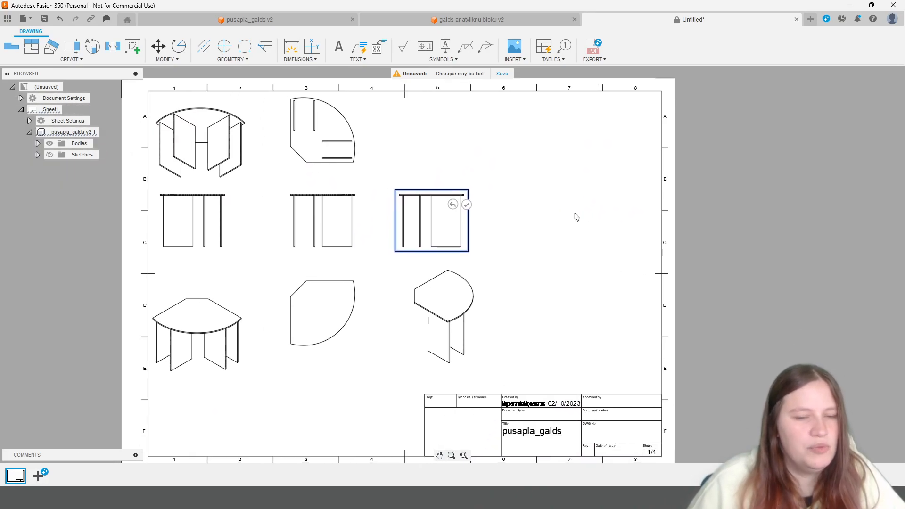
pyautogui.click(527, 224)
# Step: Move the bottom row of views down together, level with each other, to widen the gap below the middle row
pyautogui.moveTo(515, 376)
pyautogui.mouseDown()
pyautogui.moveTo(421, 338)
pyautogui.moveTo(147, 295)
pyautogui.mouseUp()
pyautogui.moveTo(317, 325); pyautogui.dragTo(316, 376)
pyautogui.click(540, 343)
pyautogui.click(315, 361)
pyautogui.click(316, 383)
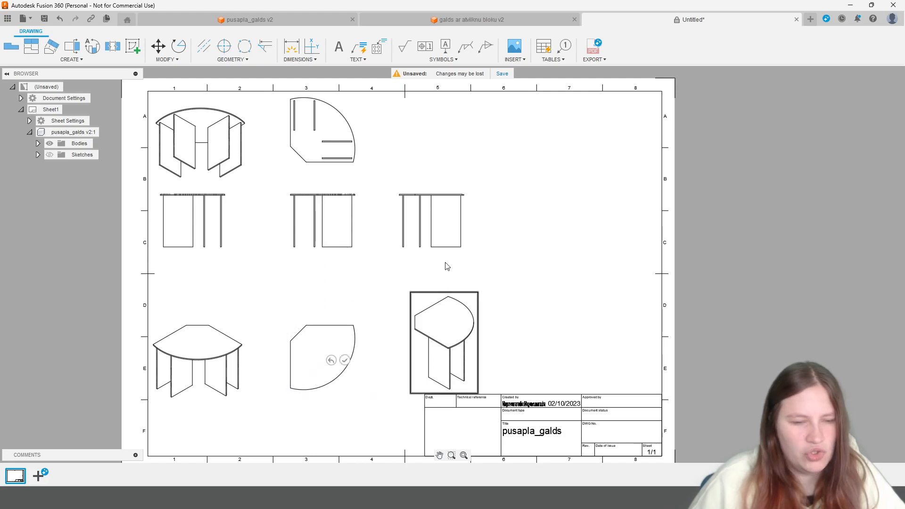
# Step: Move the upper-left isometric view further up and left, into the corner of the sheet border
pyautogui.click(198, 165)
pyautogui.moveTo(202, 164); pyautogui.dragTo(193, 148)
pyautogui.click(500, 254)
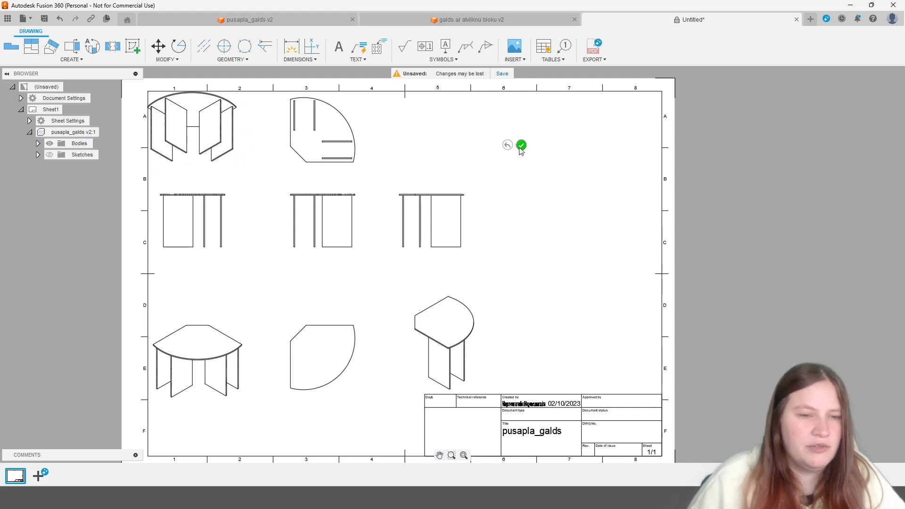
pyautogui.click(300, 60)
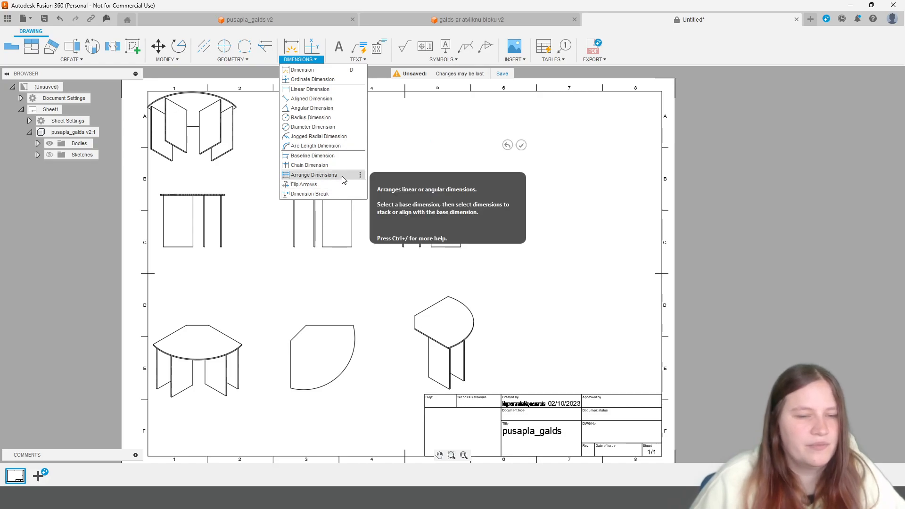
pyautogui.click(321, 158)
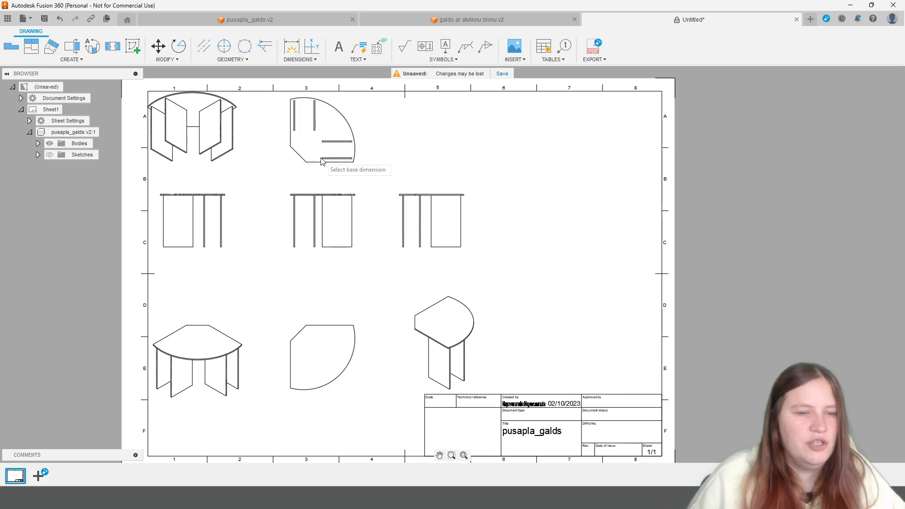
pyautogui.click(294, 51)
pyautogui.scroll(5, 320, 142)
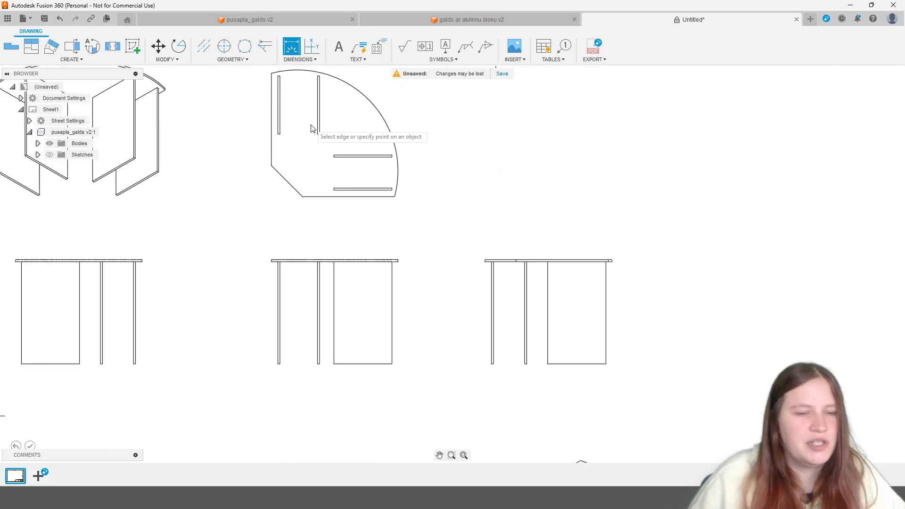
pyautogui.moveTo(348, 165)
pyautogui.mouseDown(button='middle')
pyautogui.moveTo(339, 214)
pyautogui.moveTo(357, 251)
pyautogui.moveTo(347, 227)
pyautogui.mouseUp(button='middle')
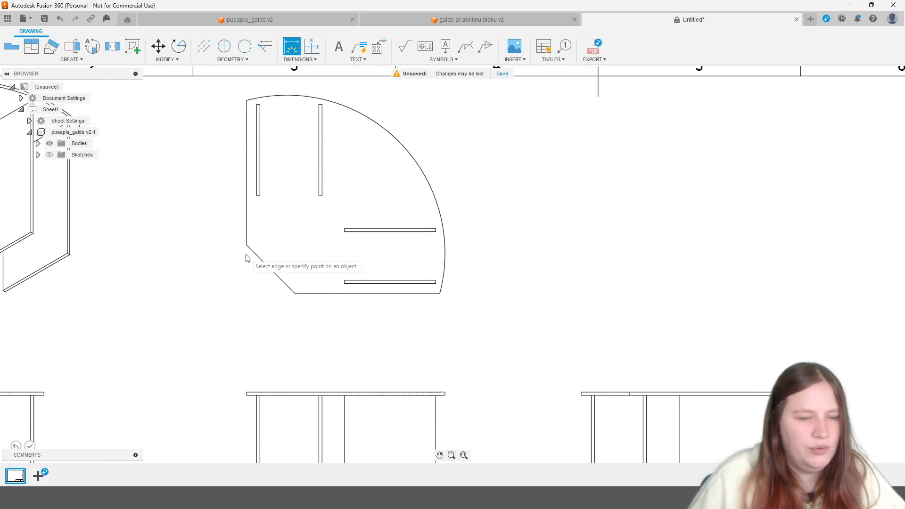
pyautogui.click(247, 246)
pyautogui.click(438, 294)
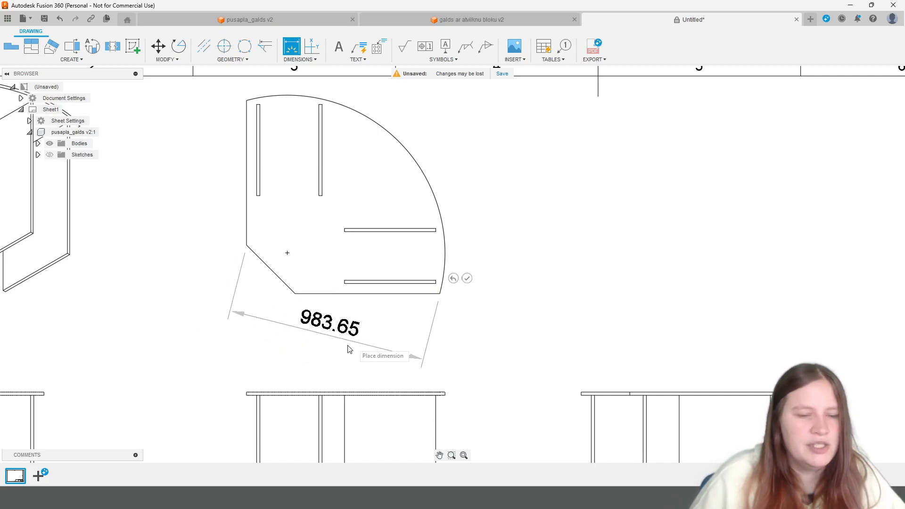
pyautogui.press('Escape')
pyautogui.moveTo(237, 344)
pyautogui.mouseDown(button='middle')
pyautogui.moveTo(297, 318)
pyautogui.moveTo(293, 132)
pyautogui.mouseUp(button='middle')
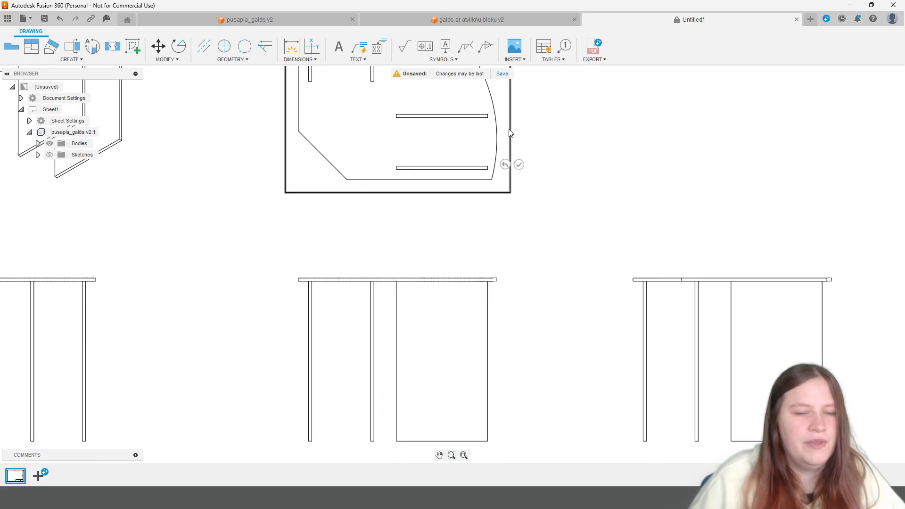
pyautogui.click(291, 46)
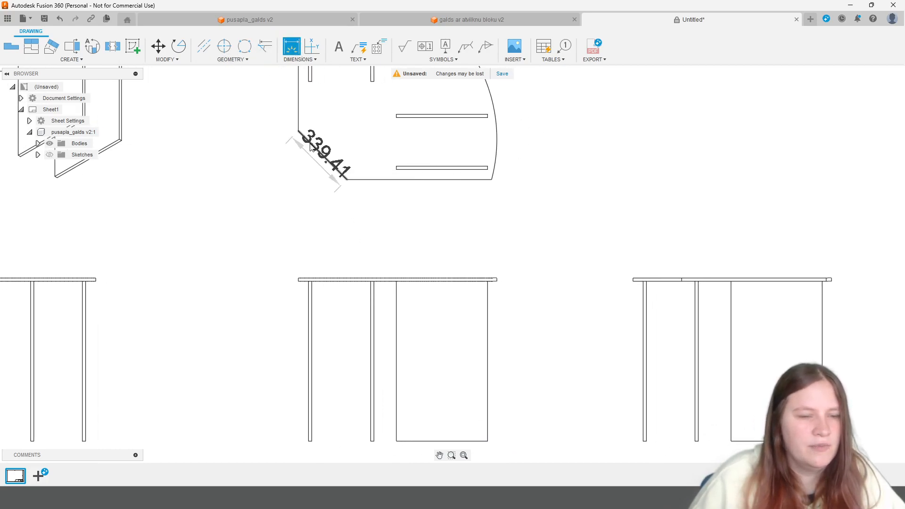
pyautogui.click(299, 132)
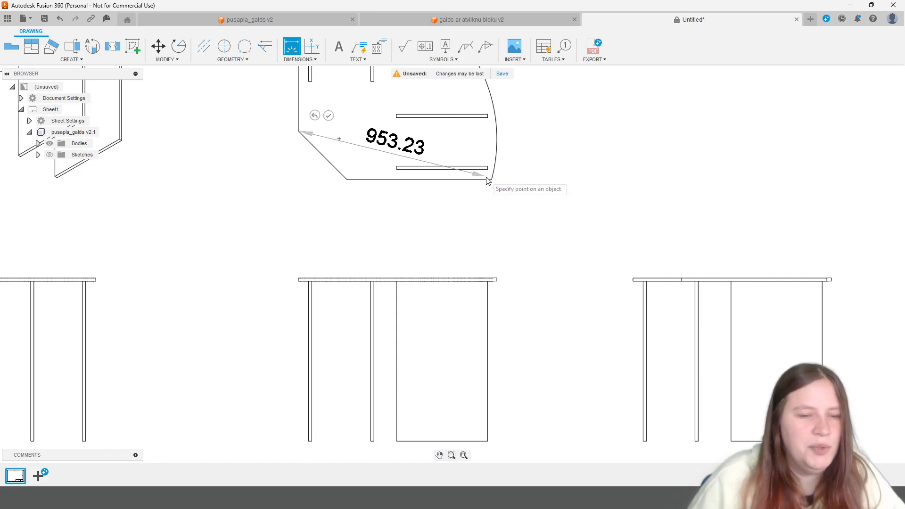
pyautogui.press('Escape')
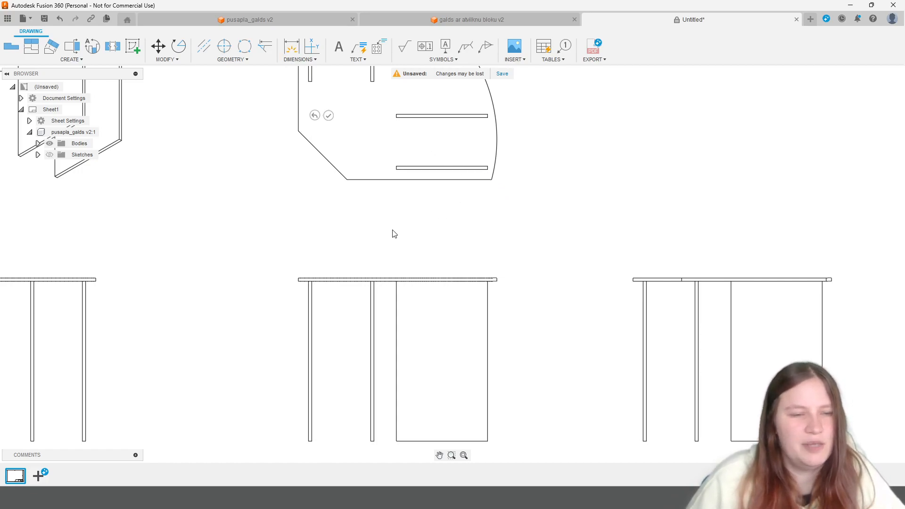
# Step: Dimension the full width of the tabletop in the centre view of the middle row, placing the dimension above the view
pyautogui.click(292, 46)
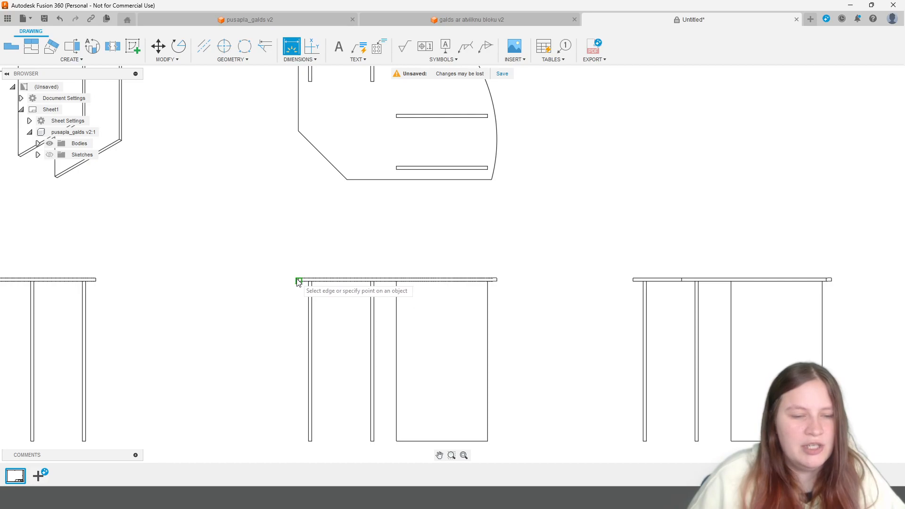
pyautogui.moveTo(283, 281); pyautogui.dragTo(300, 136, button='middle')
pyautogui.scroll(-3, 313, 146)
pyautogui.moveTo(317, 173); pyautogui.dragTo(285, 242, button='middle')
pyautogui.scroll(5, 283, 209)
pyautogui.click(283, 209)
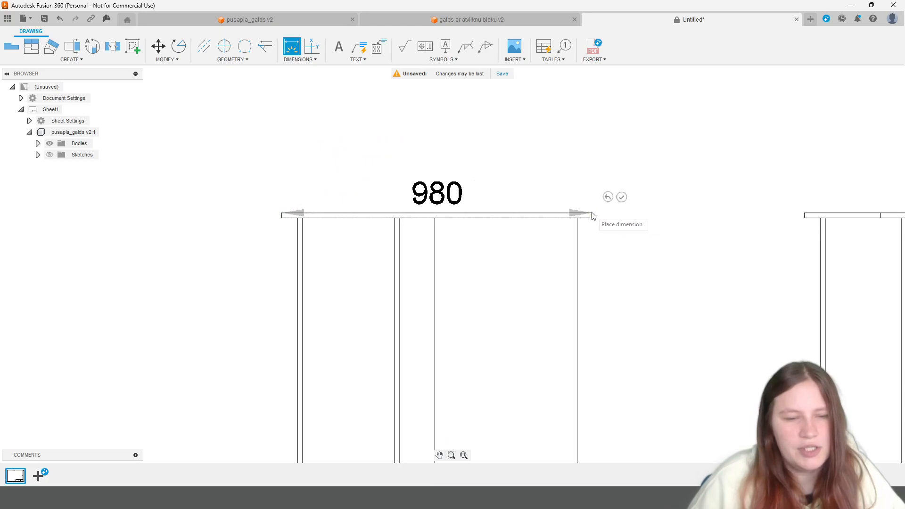
pyautogui.click(593, 215)
pyautogui.click(579, 118)
# Step: Dimension the full tabletop width of the right-hand side view, placing it above the view in line with the neighbouring dimension
pyautogui.scroll(-3, 677, 213)
pyautogui.scroll(-1, 674, 222)
pyautogui.moveTo(673, 246); pyautogui.dragTo(542, 220, button='middle')
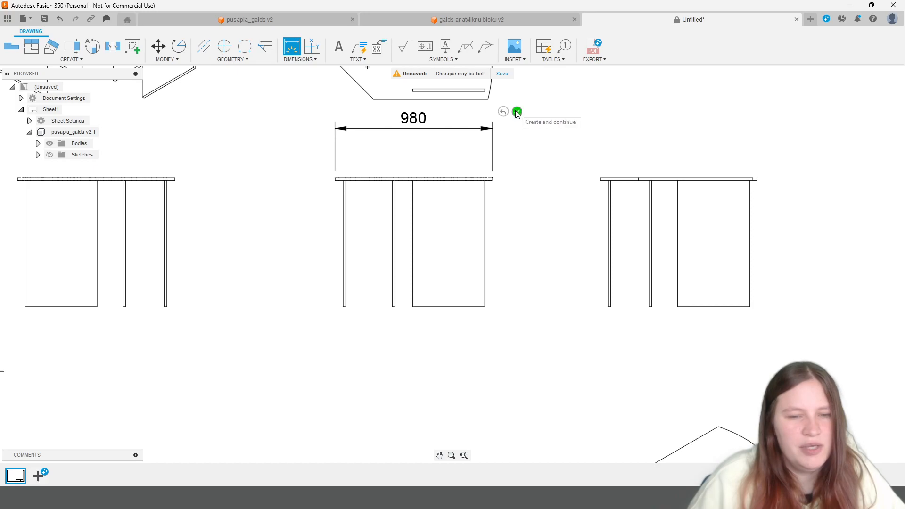
pyautogui.click(601, 179)
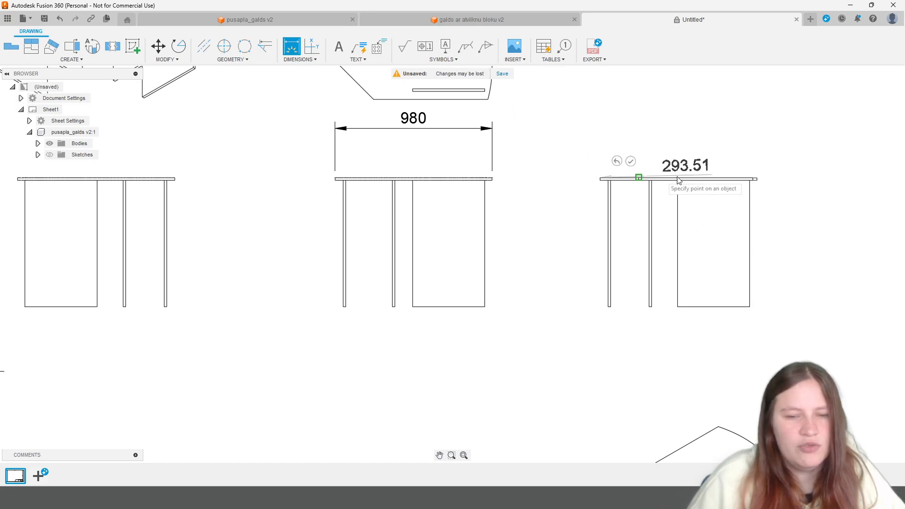
pyautogui.click(758, 178)
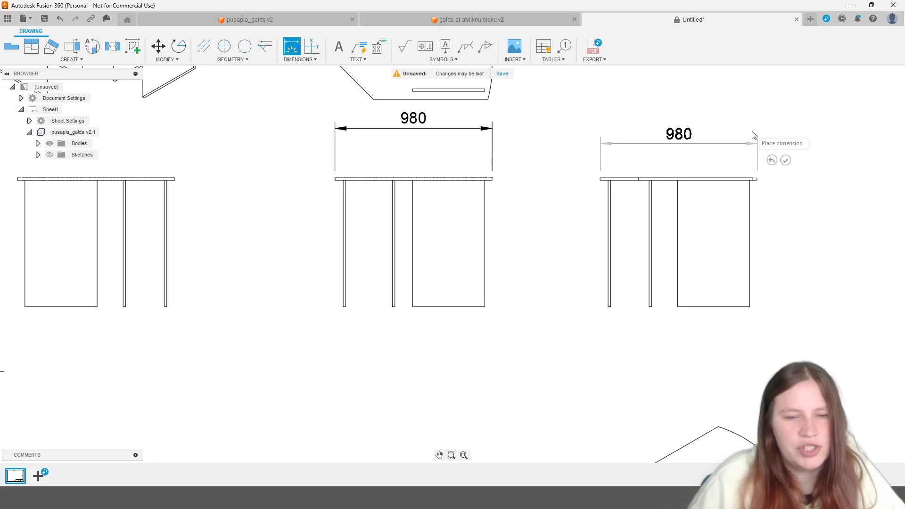
pyautogui.click(756, 128)
# Step: Dimension the full tabletop width of the left-hand side view, placing the dimension above the view
pyautogui.moveTo(119, 174); pyautogui.dragTo(323, 195, button='middle')
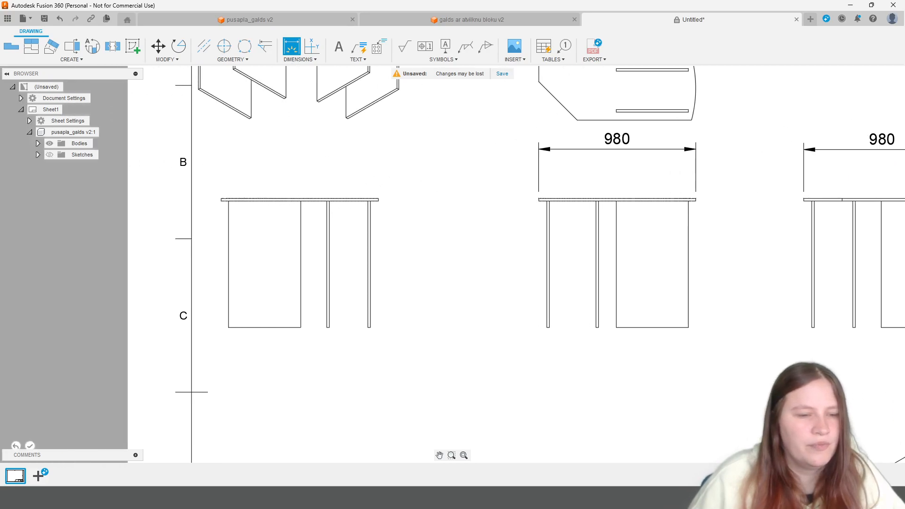
pyautogui.click(378, 199)
pyautogui.click(222, 199)
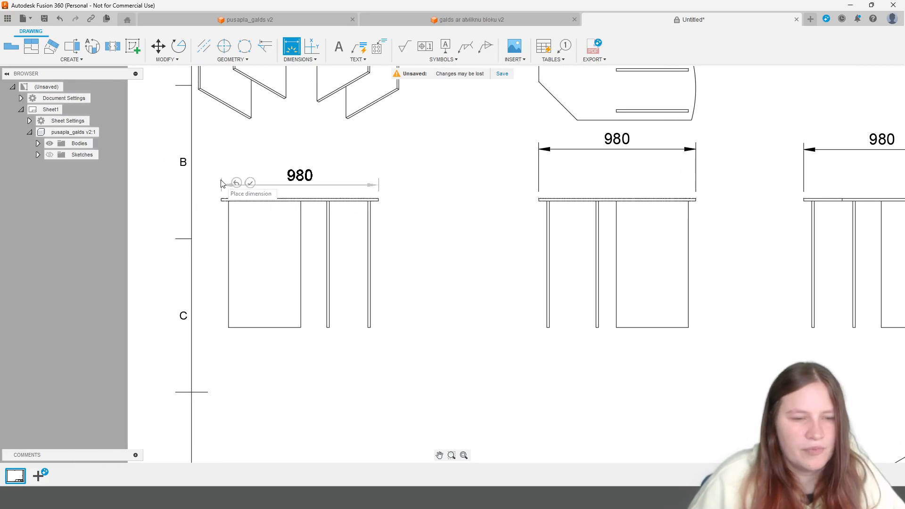
pyautogui.click(225, 142)
# Step: Dimension the slanted corner edge in the view showing the table legs from below, placing the dimension inside the outline
pyautogui.scroll(-5, 358, 278)
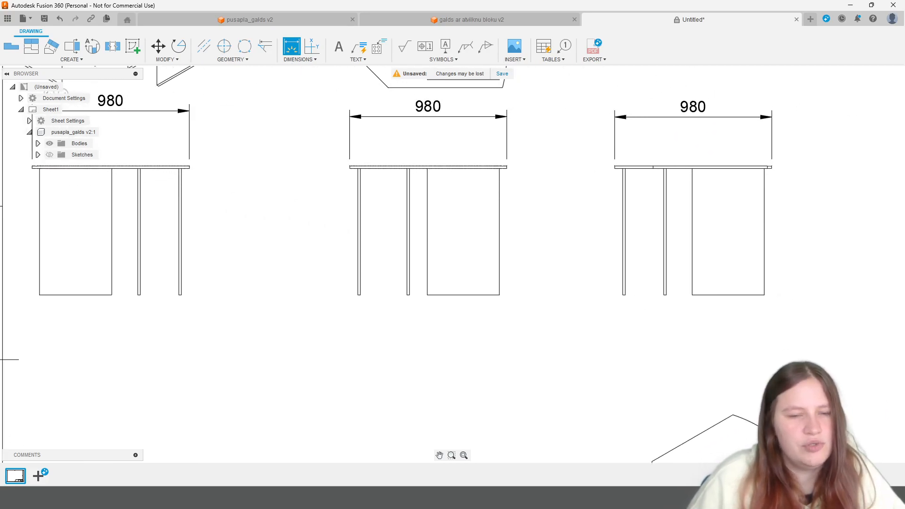
pyautogui.moveTo(409, 240)
pyautogui.mouseDown(button='middle')
pyautogui.moveTo(391, 89)
pyautogui.moveTo(398, 236)
pyautogui.mouseUp(button='middle')
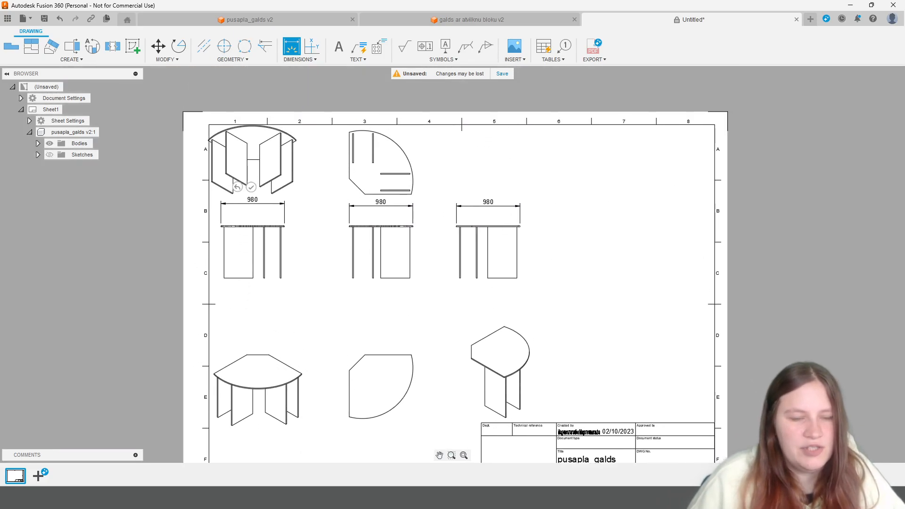
pyautogui.click(363, 183)
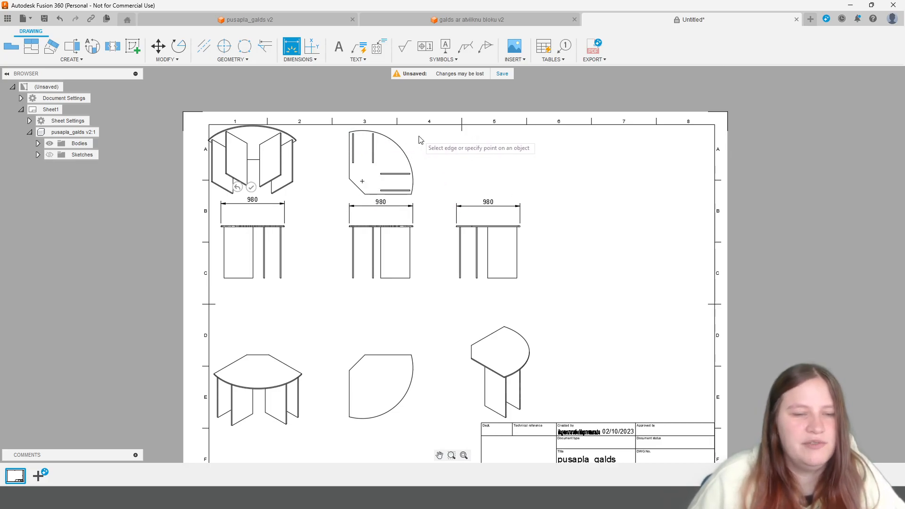
pyautogui.scroll(5, 331, 199)
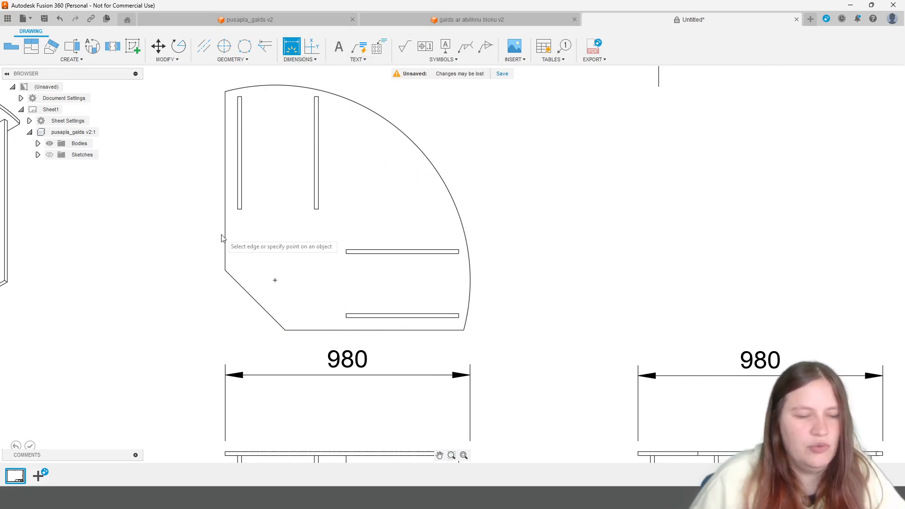
pyautogui.click(226, 272)
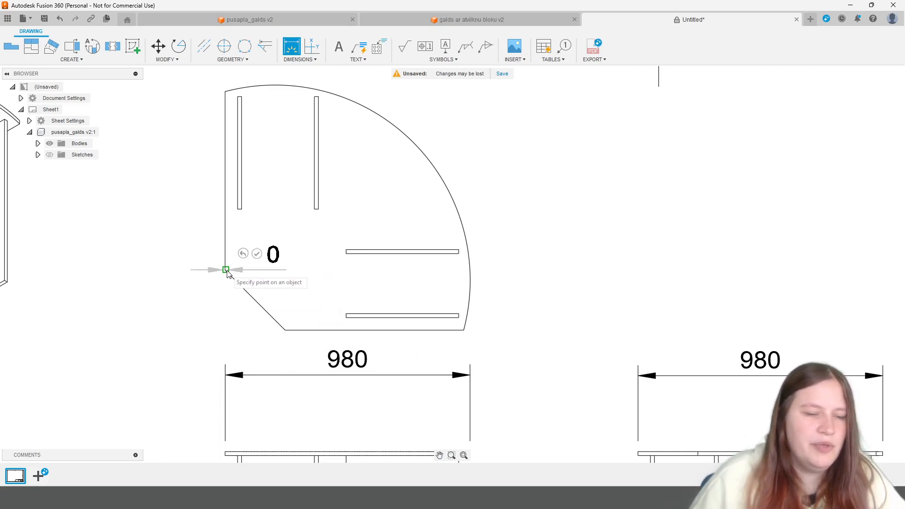
pyautogui.click(286, 329)
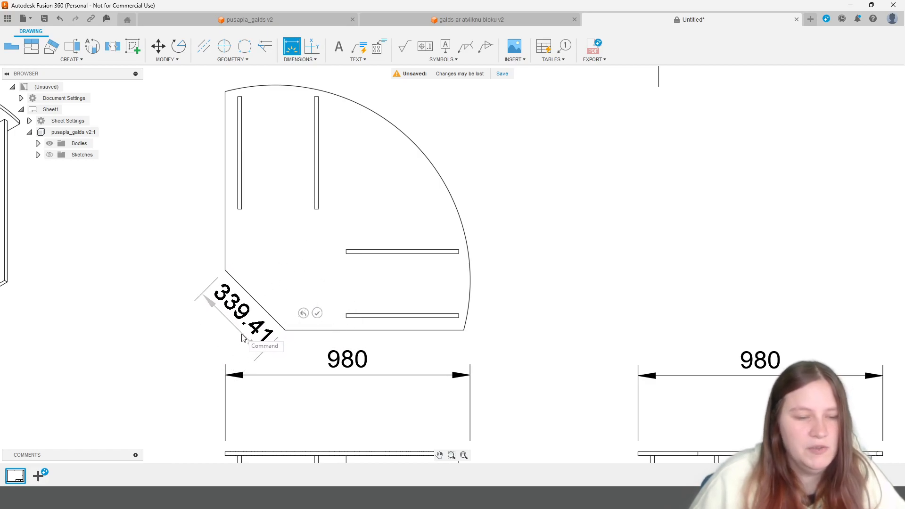
pyautogui.click(279, 276)
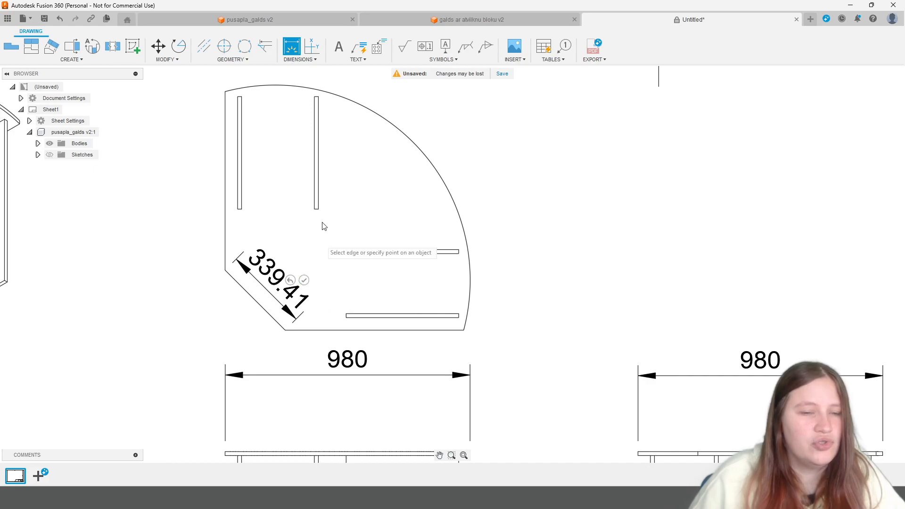
# Step: Dimension the lower straight edge of the same view from the slanted corner to the arc, just below the outline
pyautogui.click(311, 59)
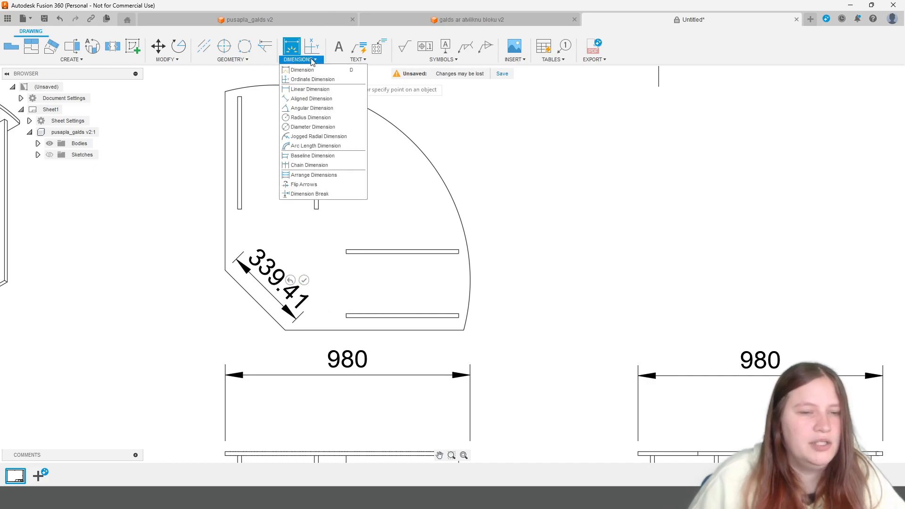
pyautogui.click(322, 166)
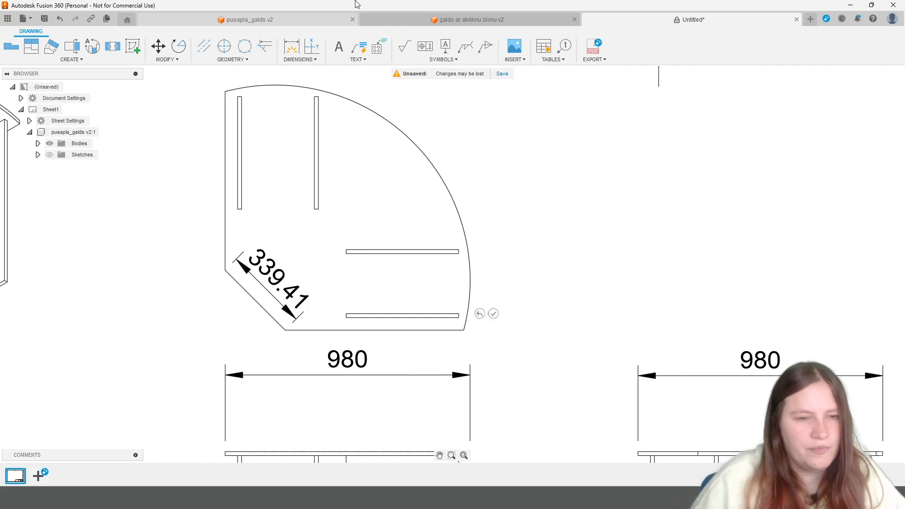
pyautogui.click(291, 47)
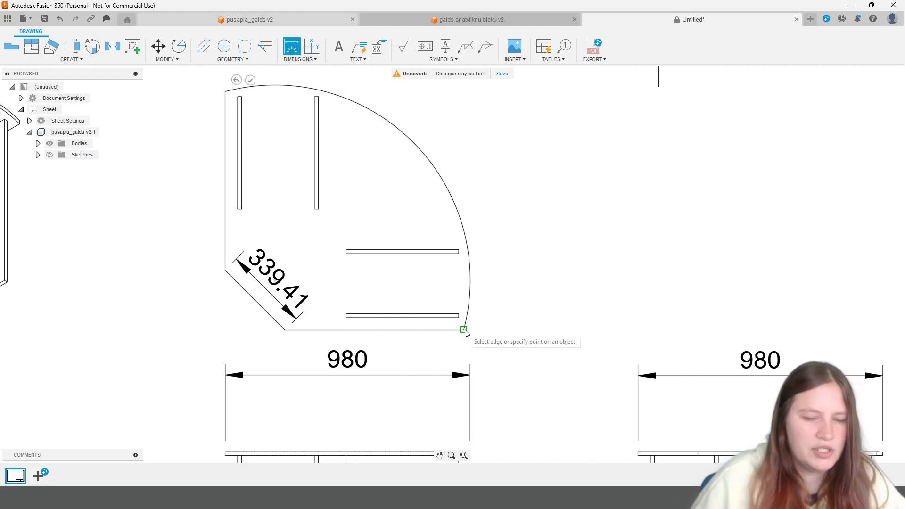
pyautogui.click(285, 330)
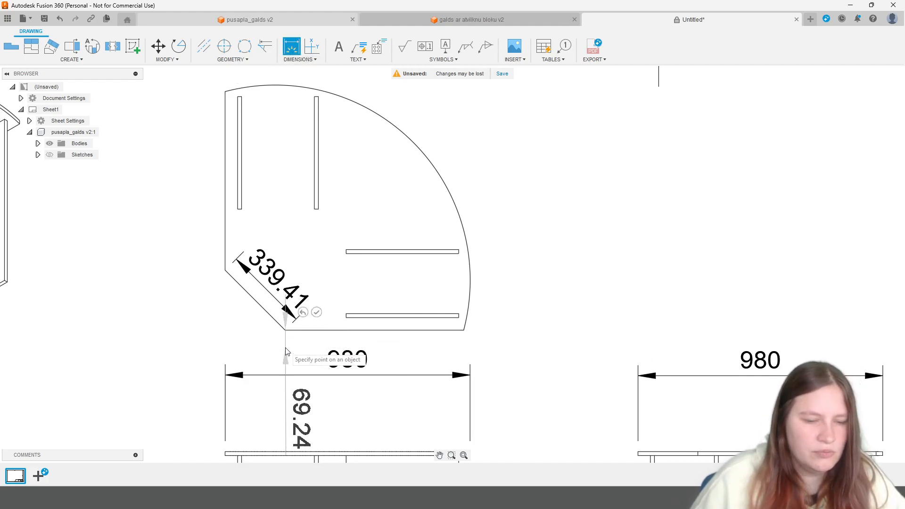
pyautogui.click(463, 330)
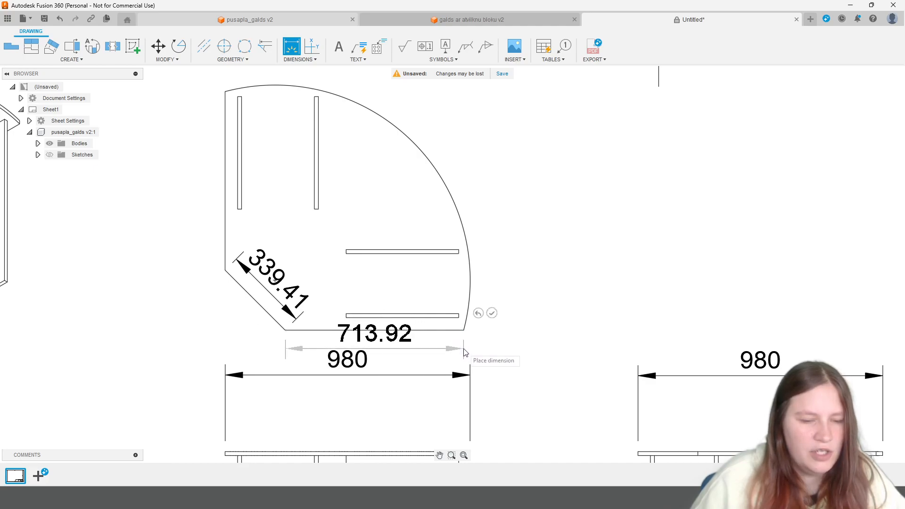
pyautogui.click(467, 348)
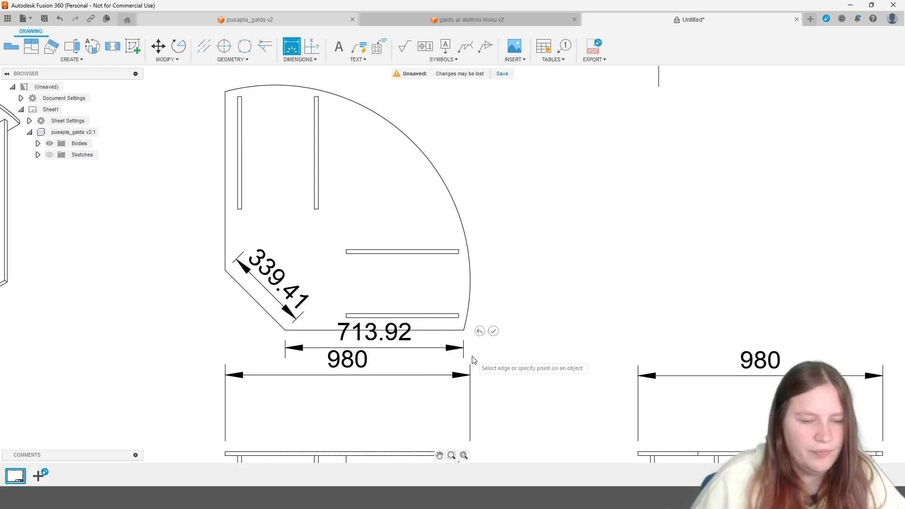
pyautogui.click(300, 59)
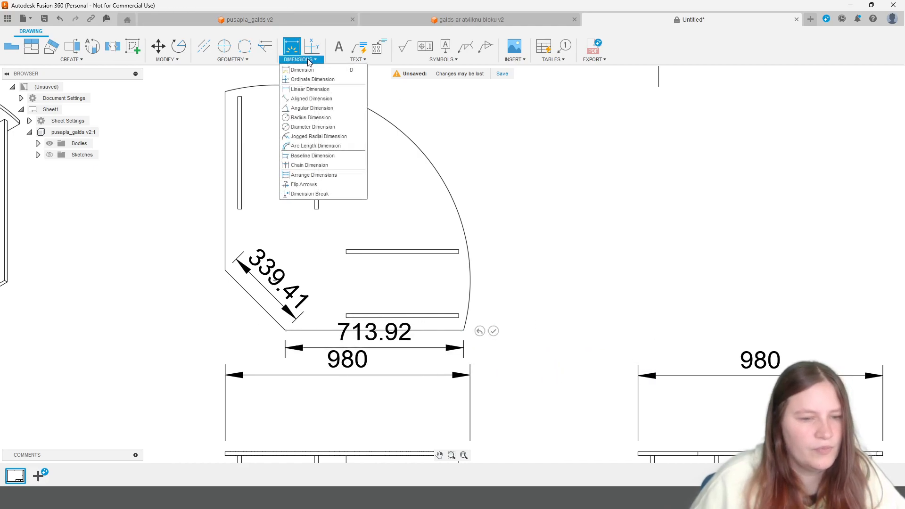
pyautogui.click(311, 166)
pyautogui.click(410, 348)
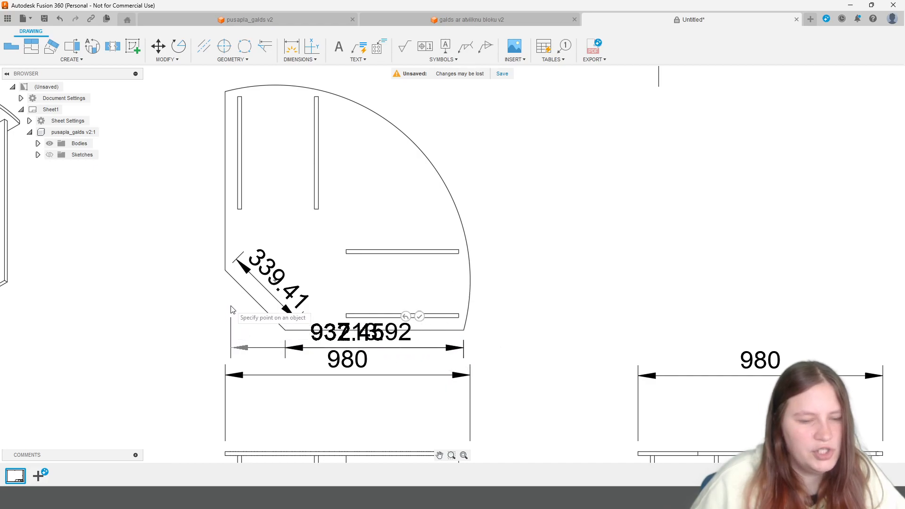
pyautogui.click(225, 270)
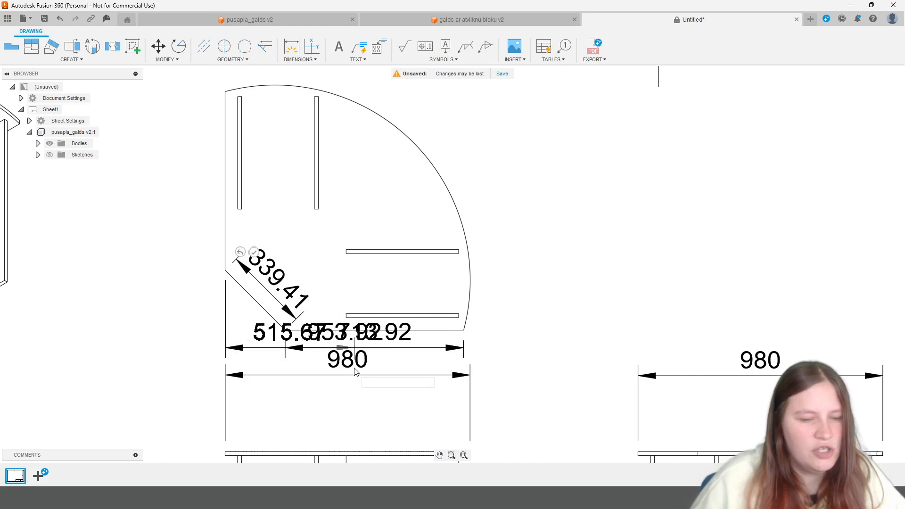
pyautogui.press('Escape')
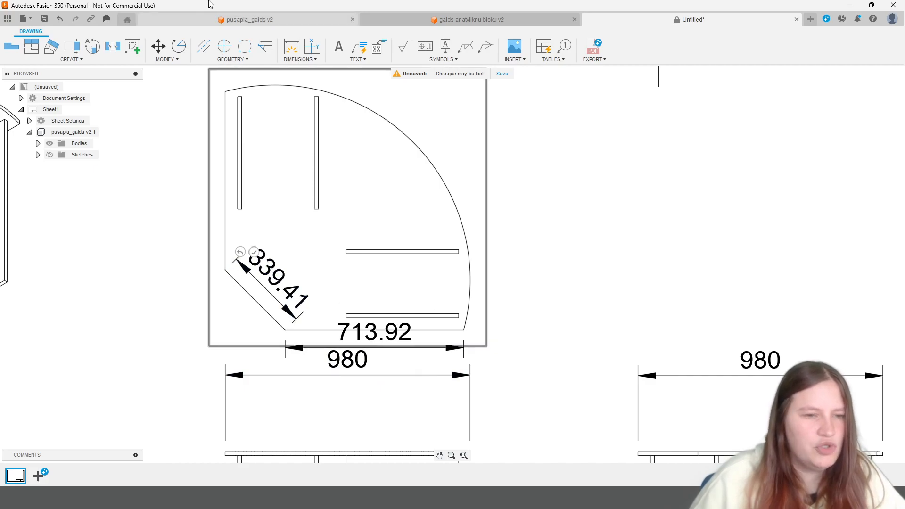
pyautogui.click(304, 61)
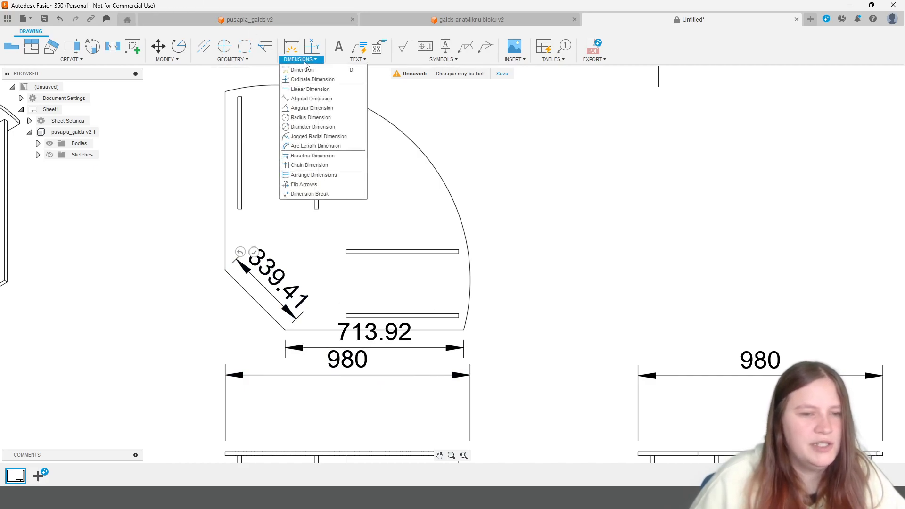
pyautogui.click(311, 156)
pyautogui.click(460, 348)
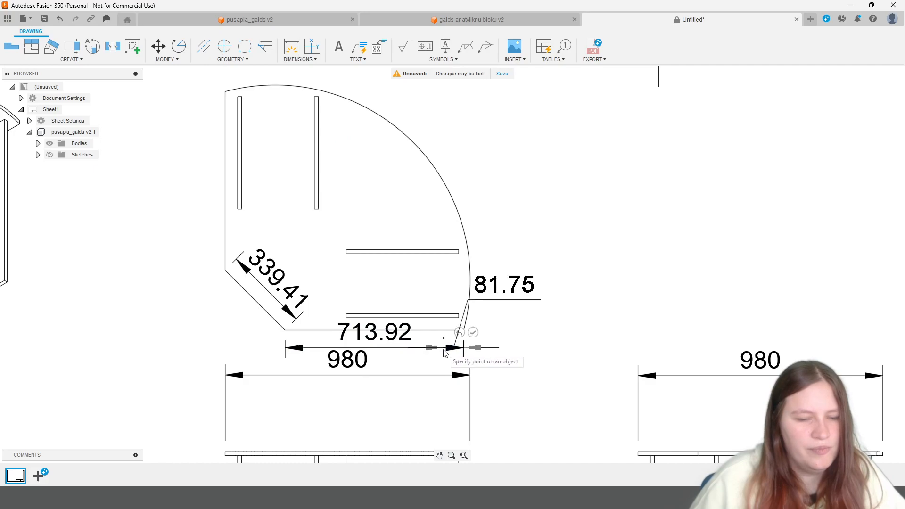
pyautogui.click(225, 272)
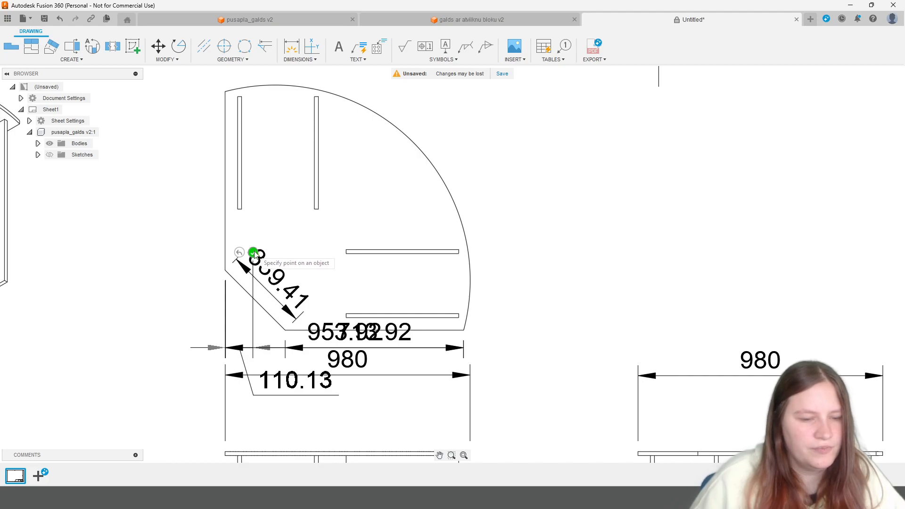
pyautogui.press('Escape')
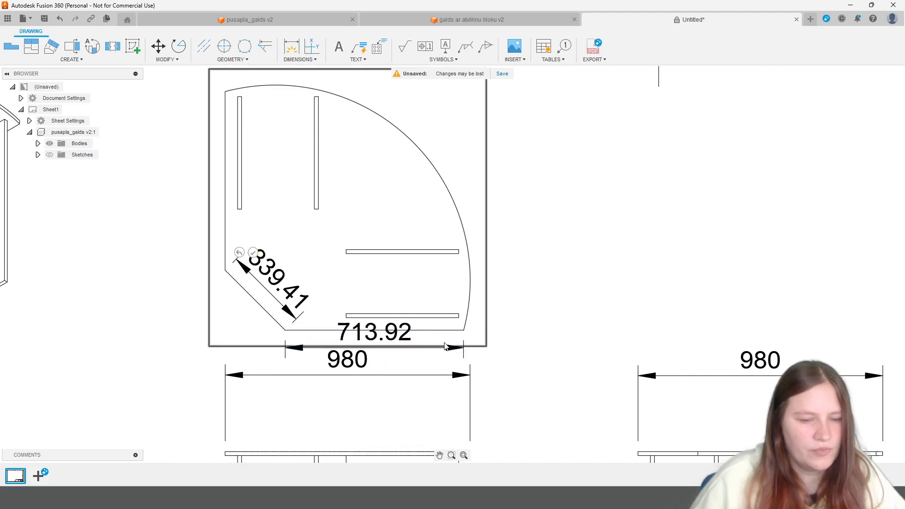
# Step: Extend the lower edge's dimension with a 240 mm chain dimension across the slanted corner to the outline's left edge
pyautogui.click(444, 347)
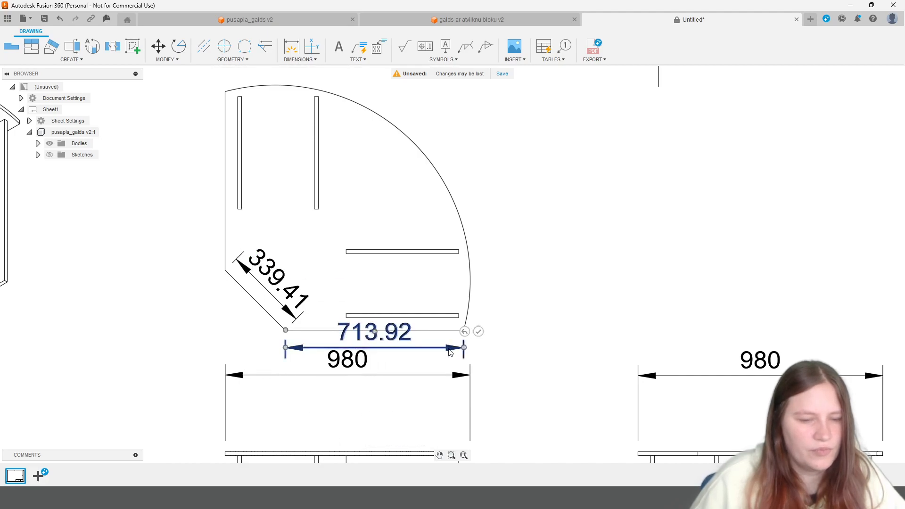
pyautogui.click(298, 60)
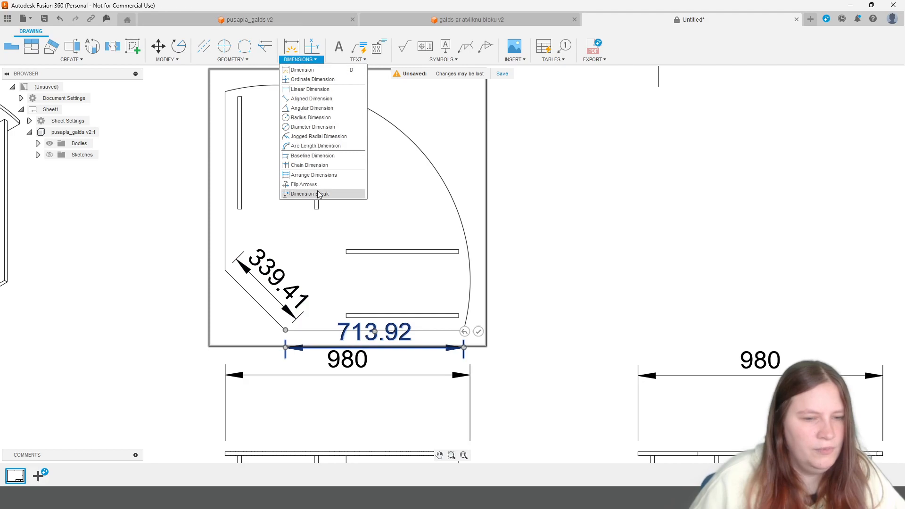
pyautogui.click(309, 165)
pyautogui.click(427, 354)
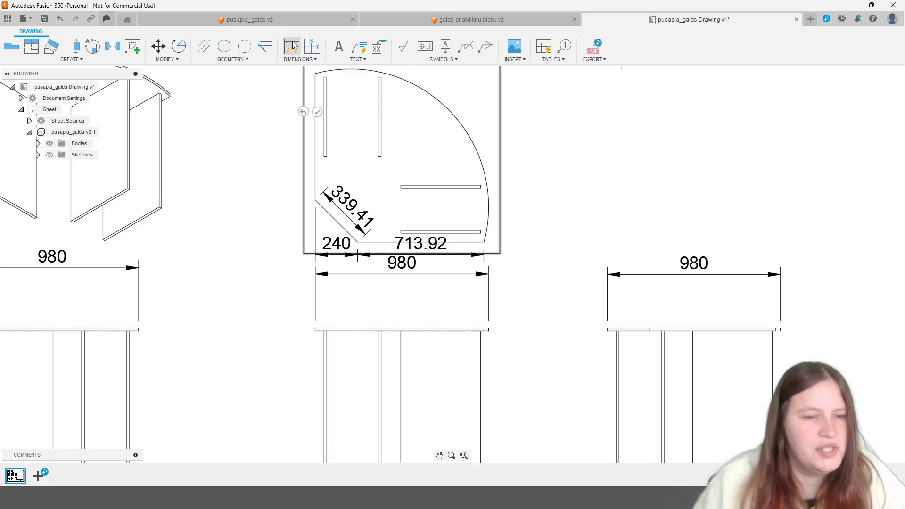
# Step: Dimension the leftmost upright leg panel in the same view: its length outside the outline and its thickness below the panel
pyautogui.click(326, 144)
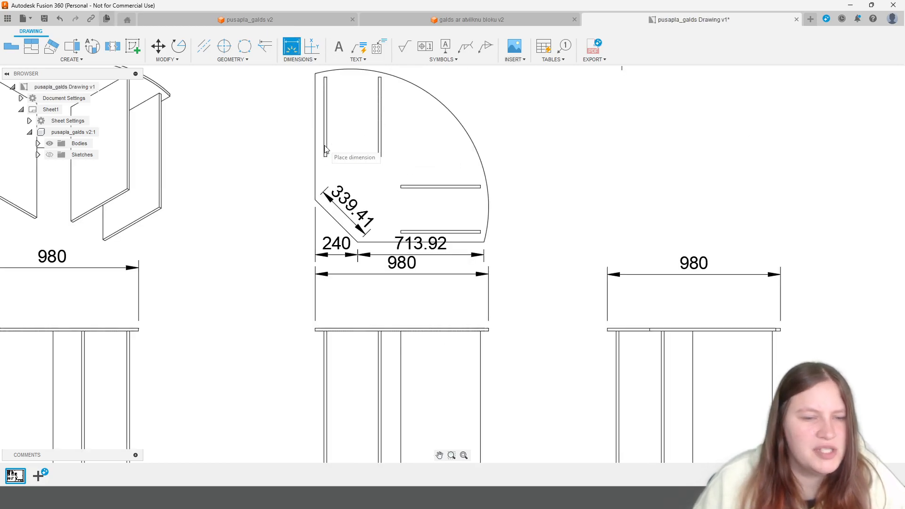
pyautogui.click(269, 150)
pyautogui.scroll(5, 325, 159)
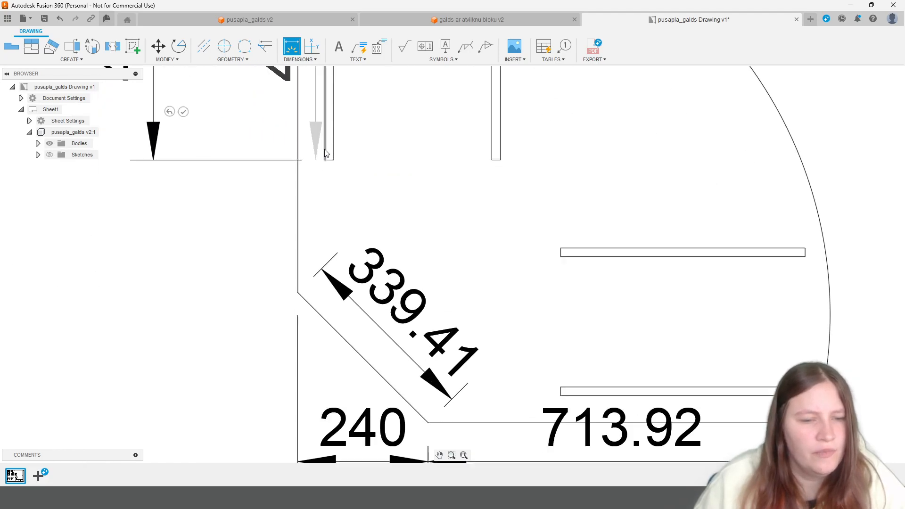
pyautogui.click(325, 160)
pyautogui.click(334, 162)
pyautogui.click(325, 193)
pyautogui.scroll(-3, 474, 257)
pyautogui.scroll(-3, 468, 258)
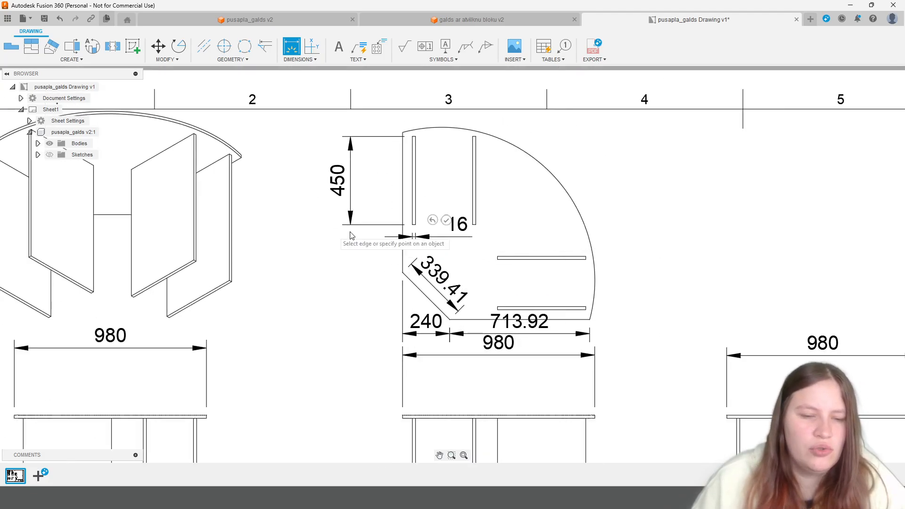
pyautogui.moveTo(547, 247)
pyautogui.mouseDown(button='middle')
pyautogui.moveTo(493, 208)
pyautogui.moveTo(452, 195)
pyautogui.mouseUp(button='middle')
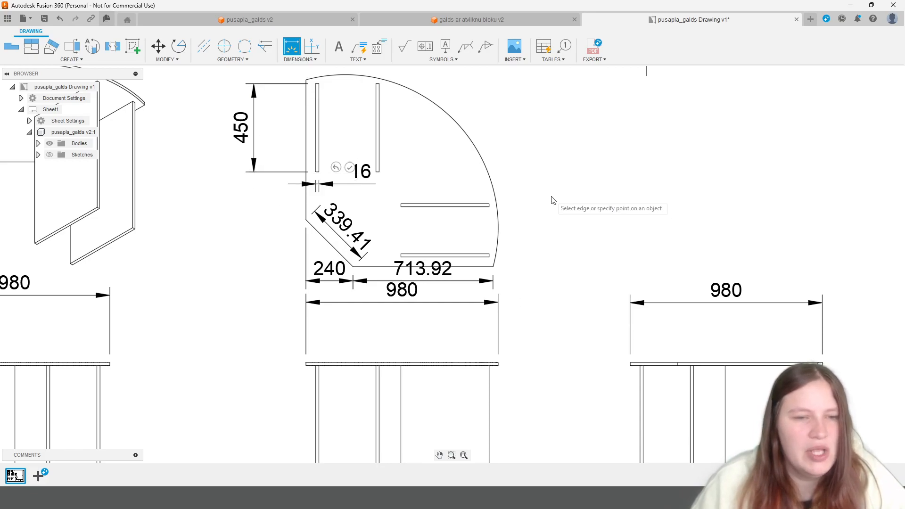
# Step: Try to stack the 240, 713.92 and 980 mm dimensions with Arrange Dimensions, using 240 as the base and 10.50 mm spacing
pyautogui.moveTo(430, 236); pyautogui.dragTo(443, 264, button='middle')
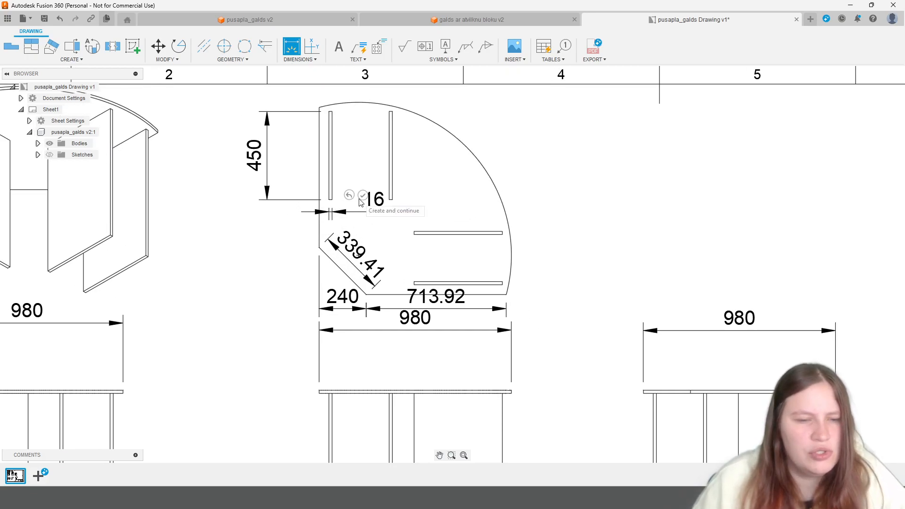
pyautogui.click(318, 61)
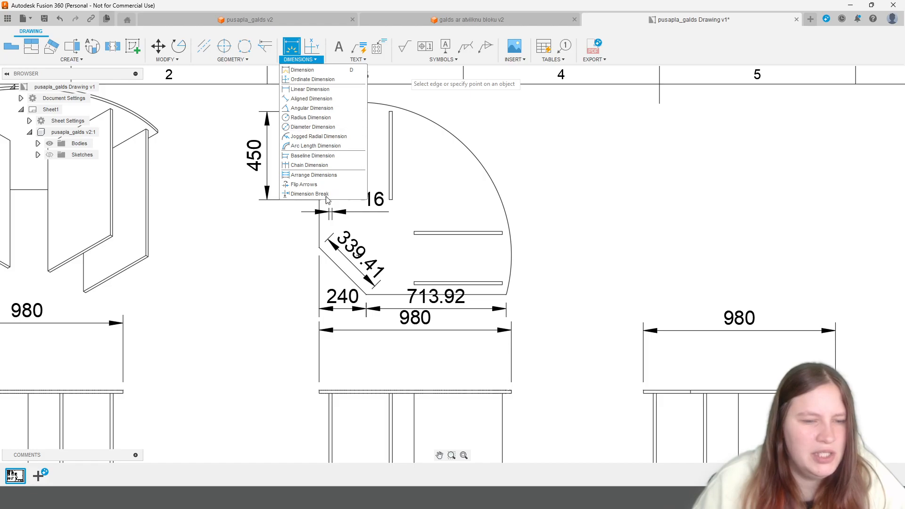
pyautogui.click(324, 176)
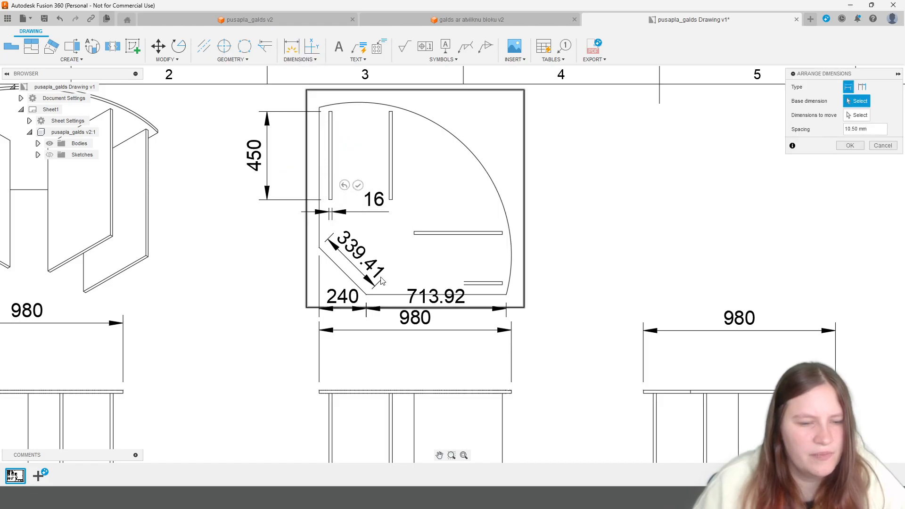
pyautogui.click(343, 301)
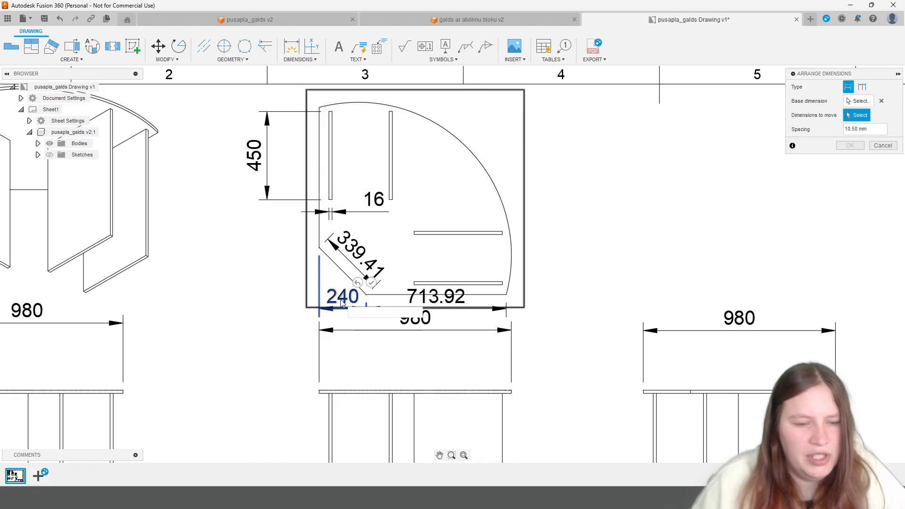
pyautogui.click(350, 310)
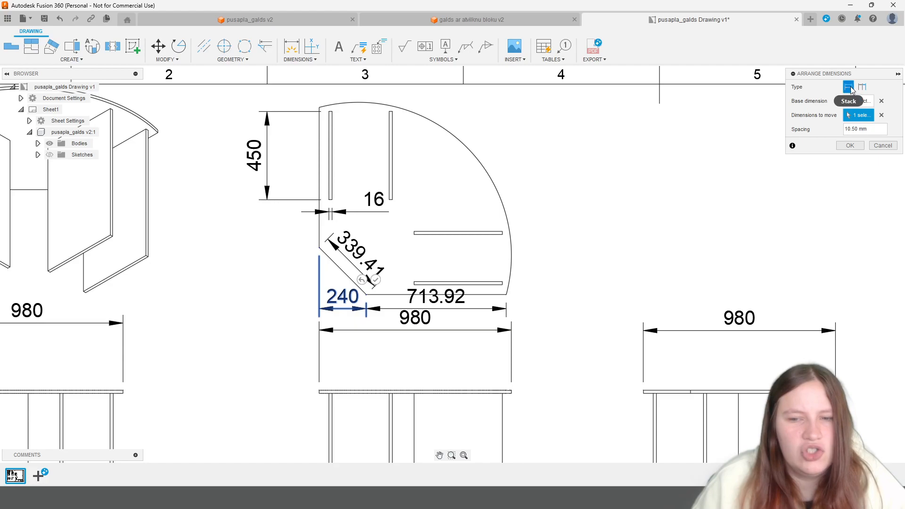
pyautogui.click(434, 298)
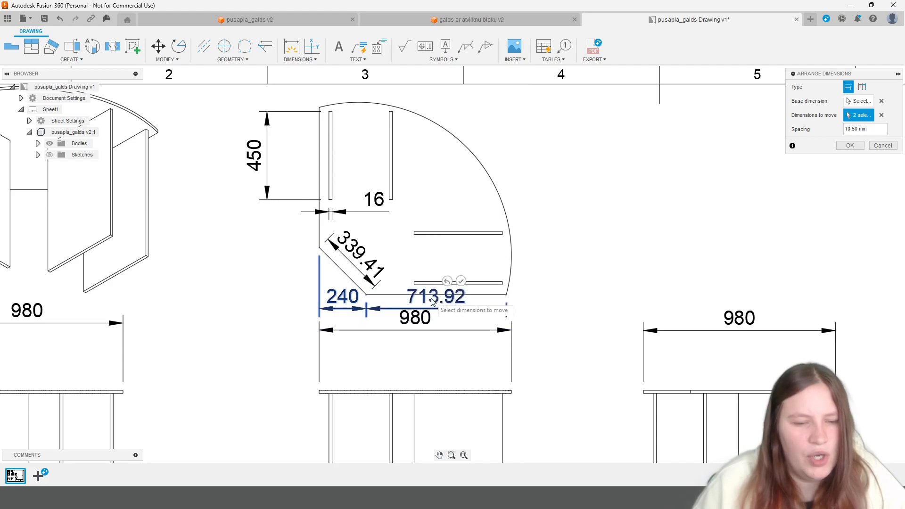
pyautogui.click(410, 329)
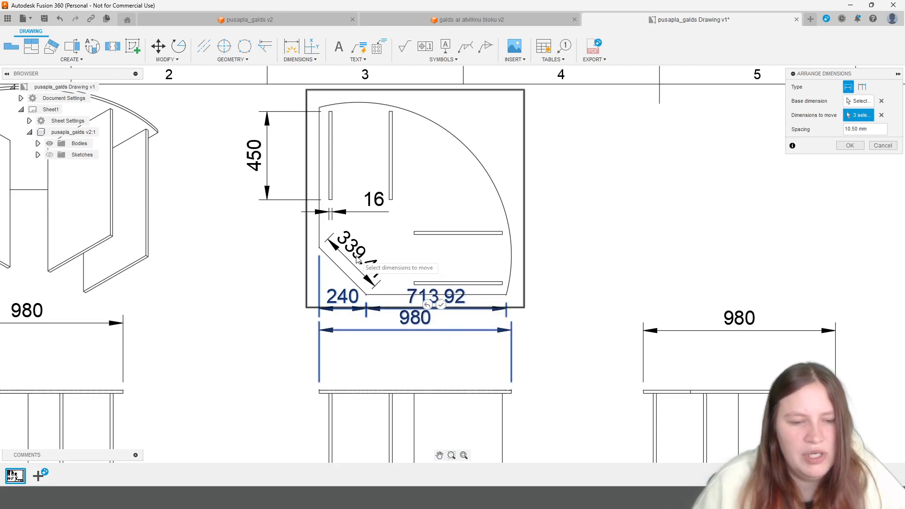
pyautogui.click(851, 146)
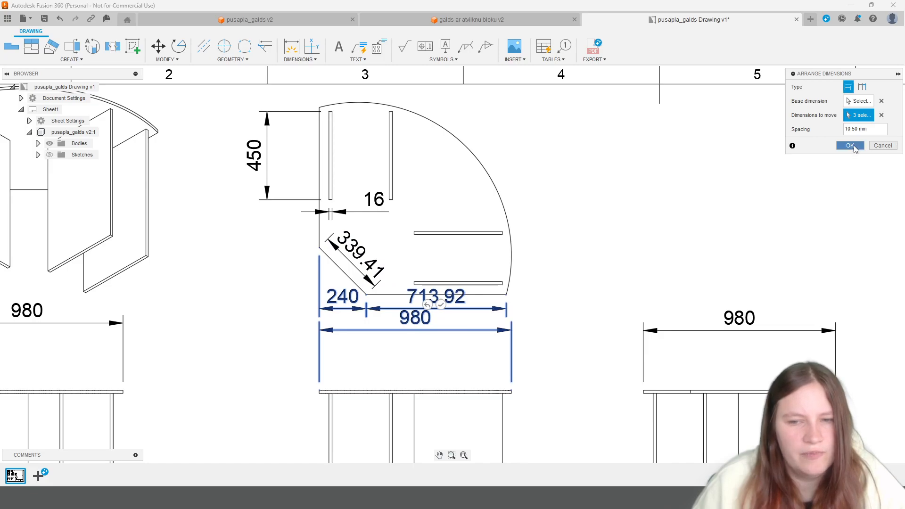
# Step: Move the 980 mm dimension of the middle front view off the tabletop into the gap above it
pyautogui.scroll(2, 476, 382)
pyautogui.scroll(-4, 477, 372)
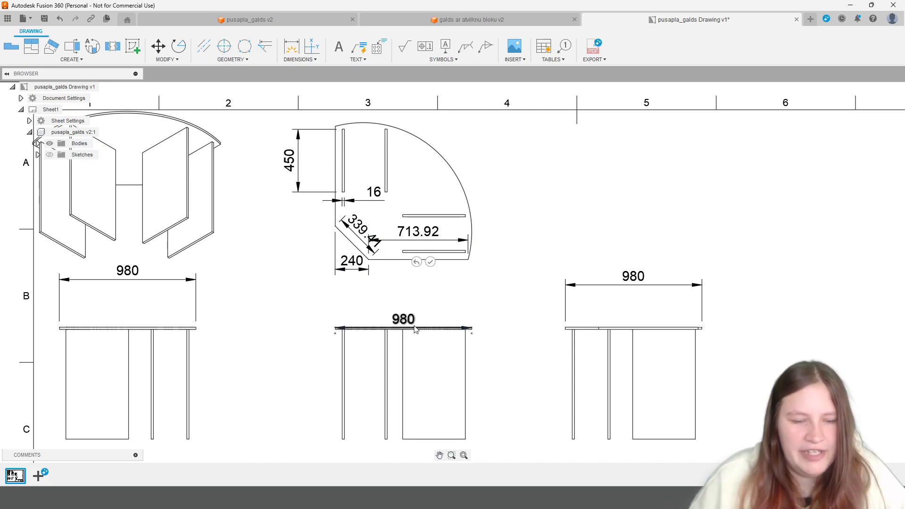
pyautogui.click(401, 321)
pyautogui.scroll(3, 404, 329)
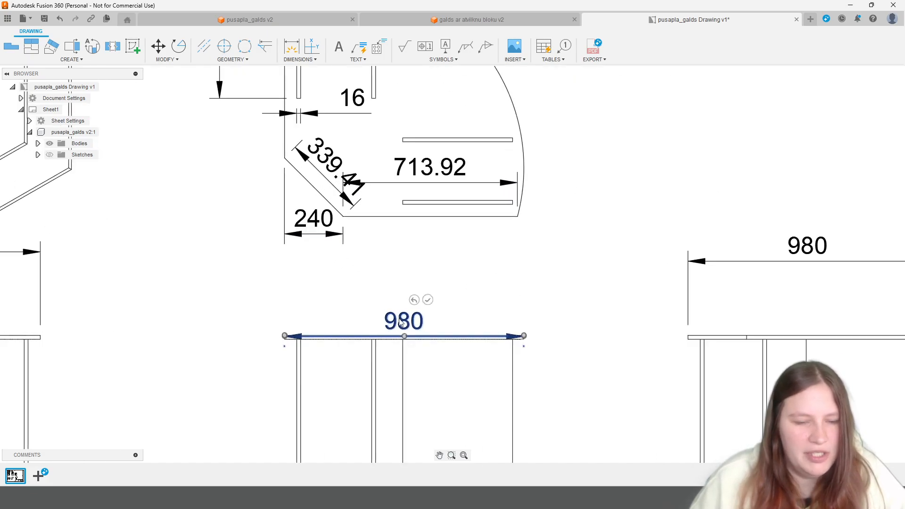
pyautogui.doubleClick(404, 324)
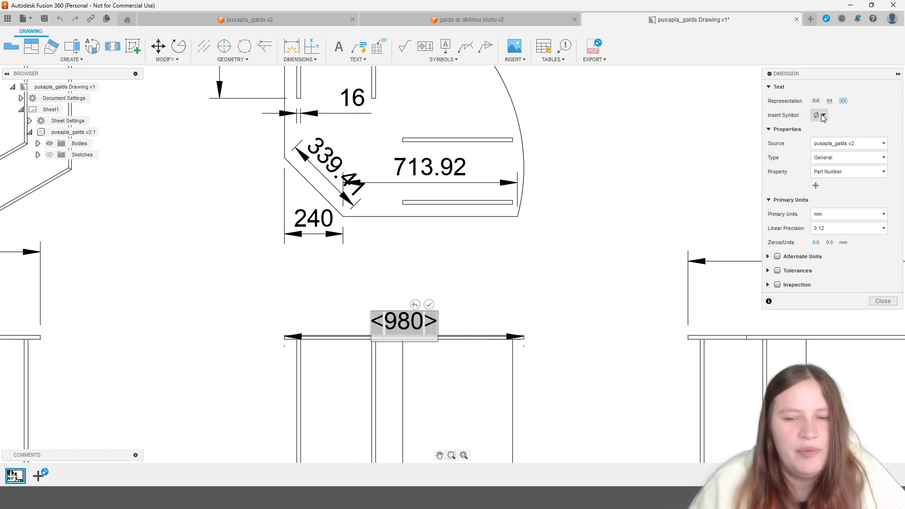
pyautogui.click(429, 304)
pyautogui.click(405, 331)
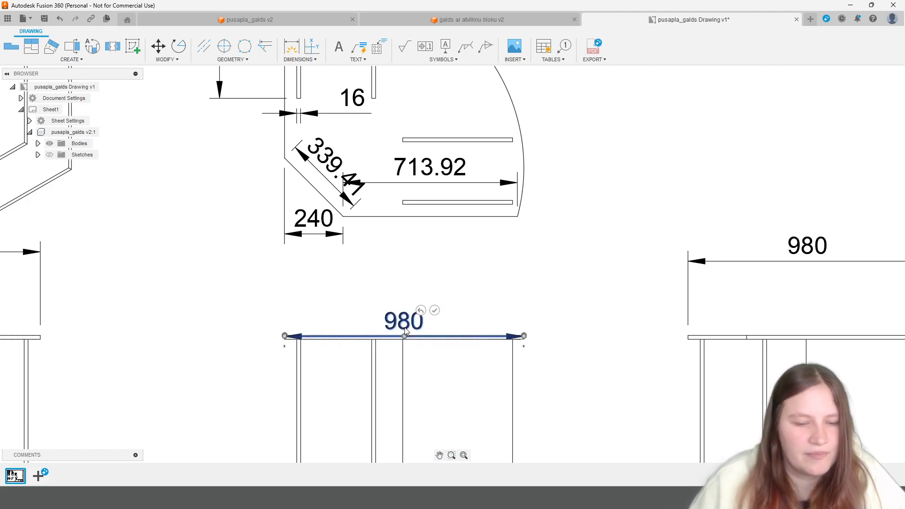
pyautogui.moveTo(405, 337); pyautogui.dragTo(405, 303)
# Step: Examine the 980 mm dimension's settings for symbols, primary and alternate units, tolerances and inspection
pyautogui.doubleClick(405, 292)
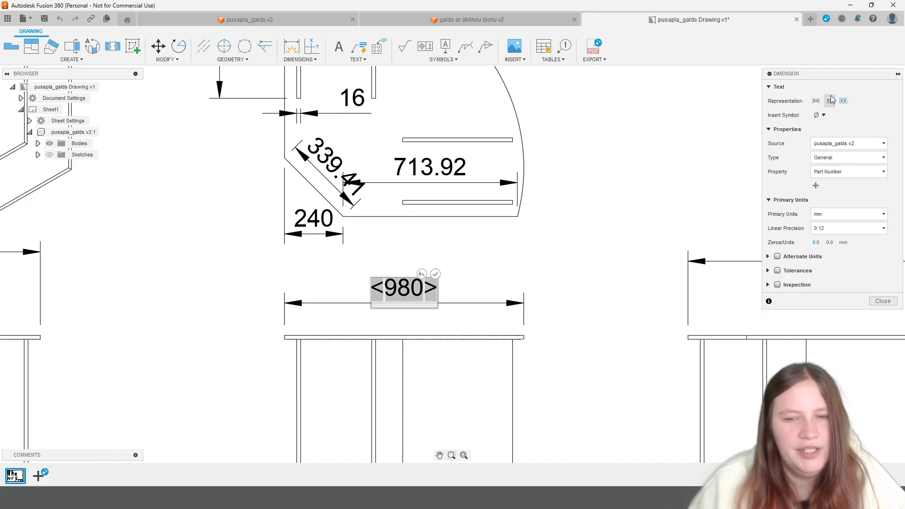
pyautogui.click(823, 116)
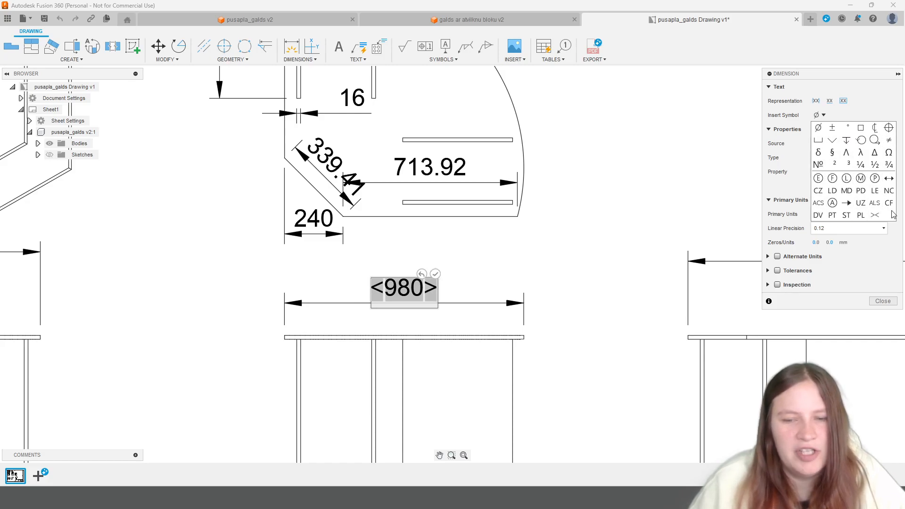
pyautogui.click(892, 113)
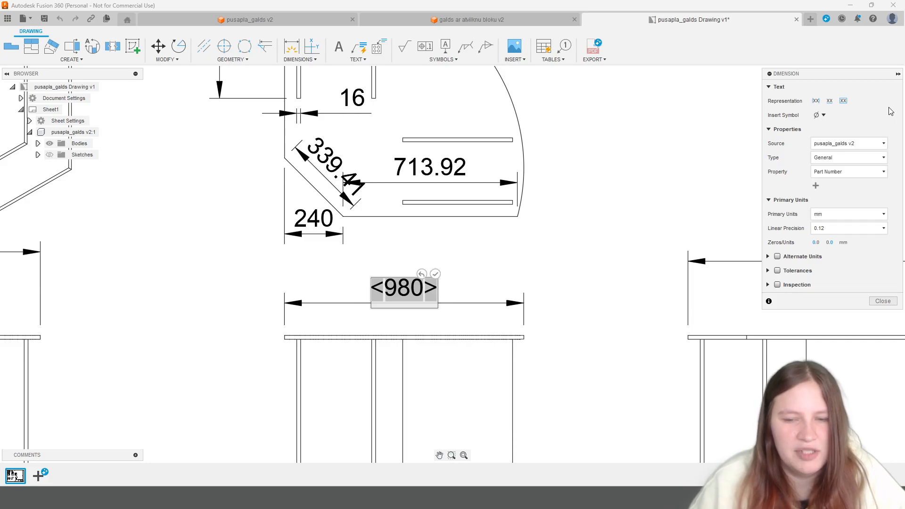
pyautogui.click(864, 217)
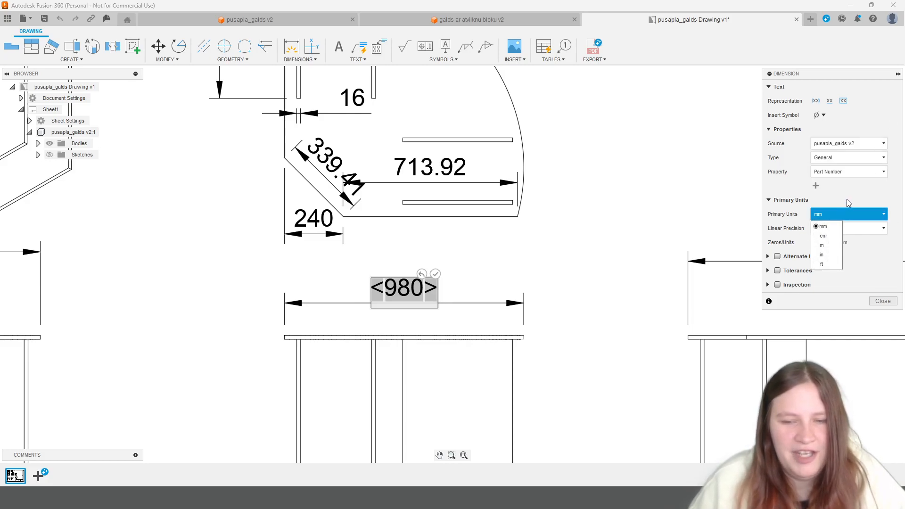
pyautogui.click(849, 214)
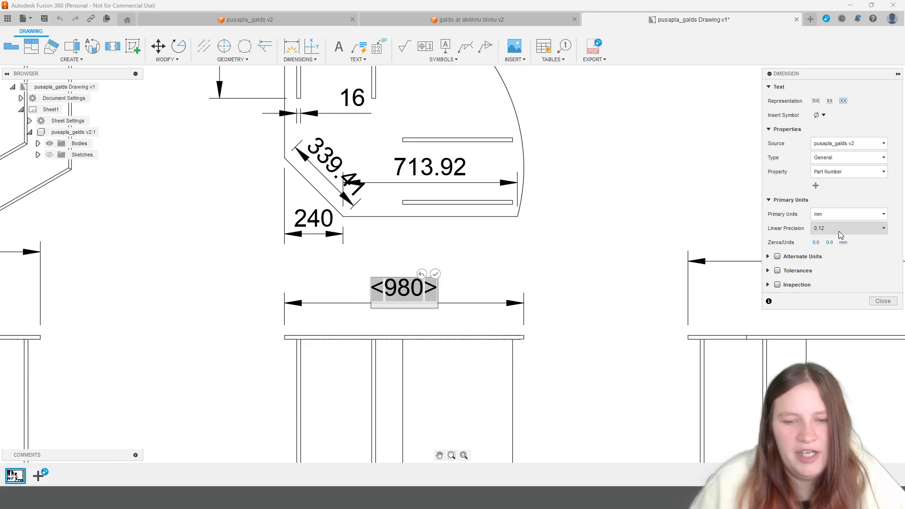
pyautogui.click(769, 258)
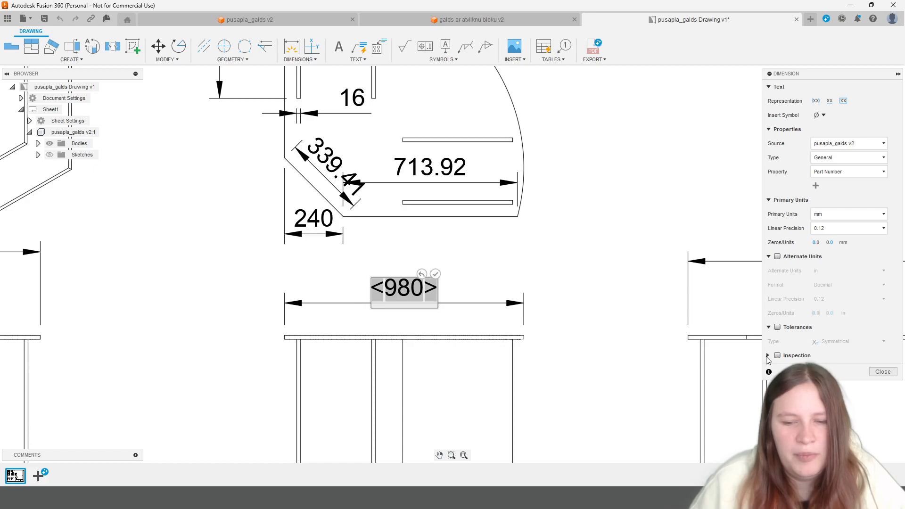
pyautogui.click(769, 356)
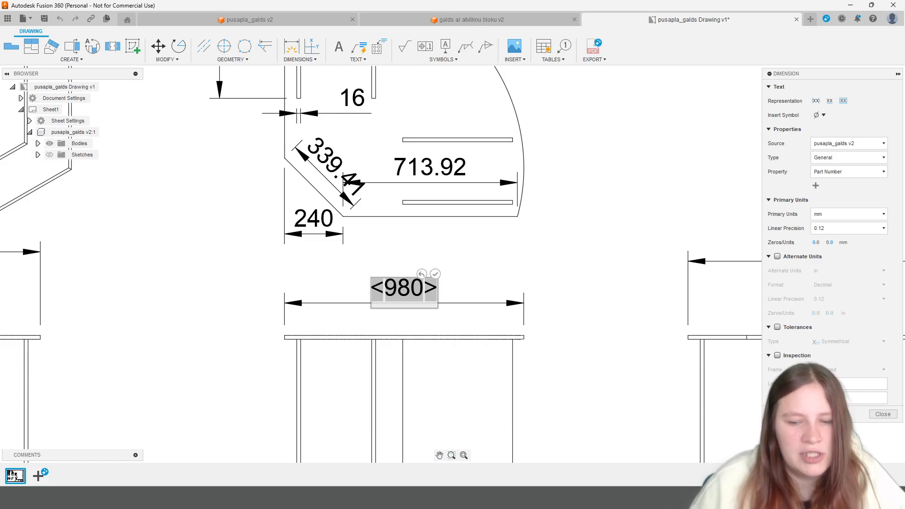
pyautogui.click(879, 415)
# Step: Move the 713.92 mm dimension in the view showing the legs from inside the outline to below its lower edge
pyautogui.click(436, 171)
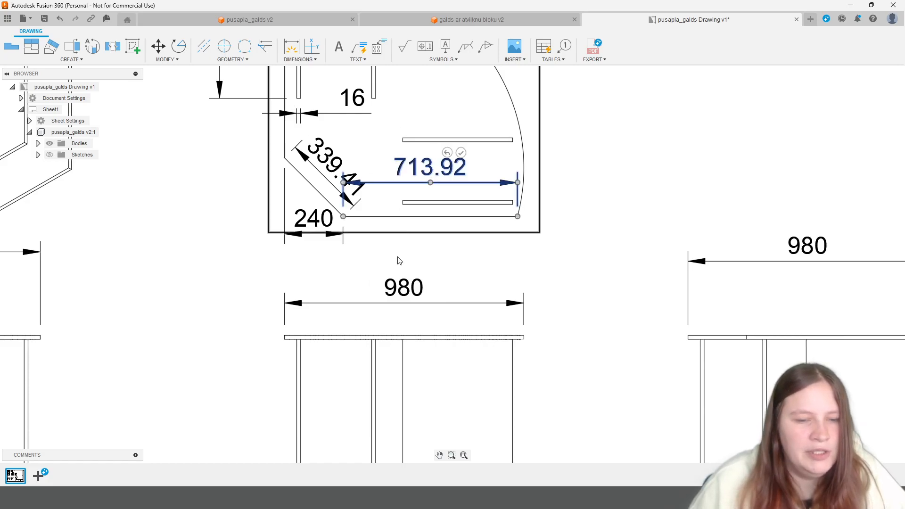
pyautogui.scroll(-2, 472, 171)
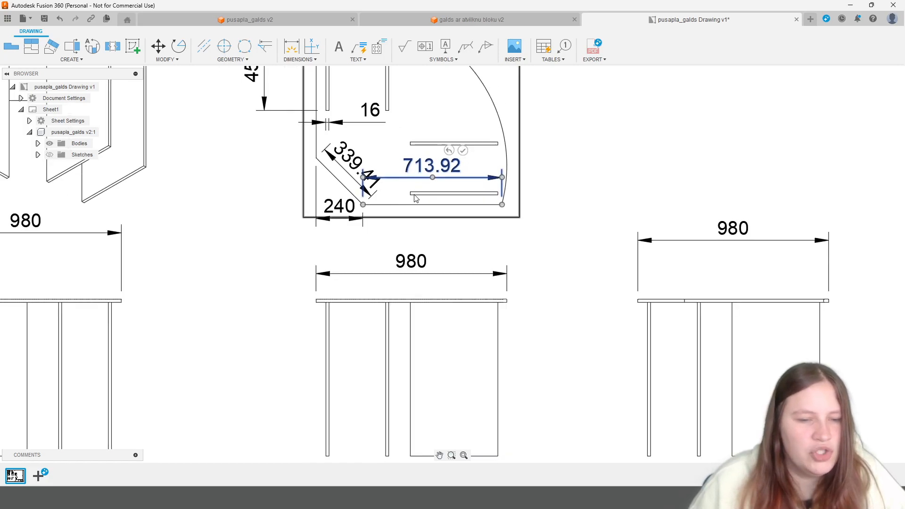
pyautogui.click(432, 177)
pyautogui.click(432, 178)
pyautogui.click(432, 177)
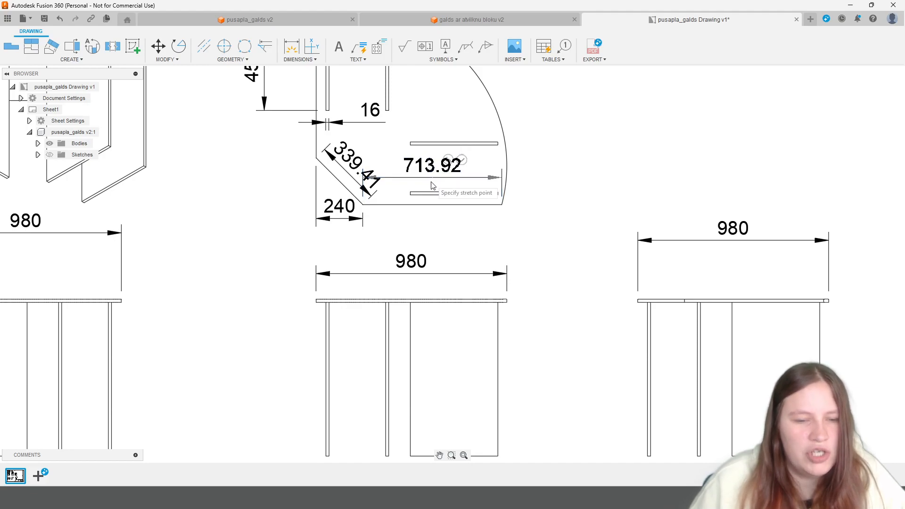
pyautogui.click(432, 233)
# Step: Lower the 240 mm corner dimension in line with the neighbouring lower edge dimension
pyautogui.click(338, 220)
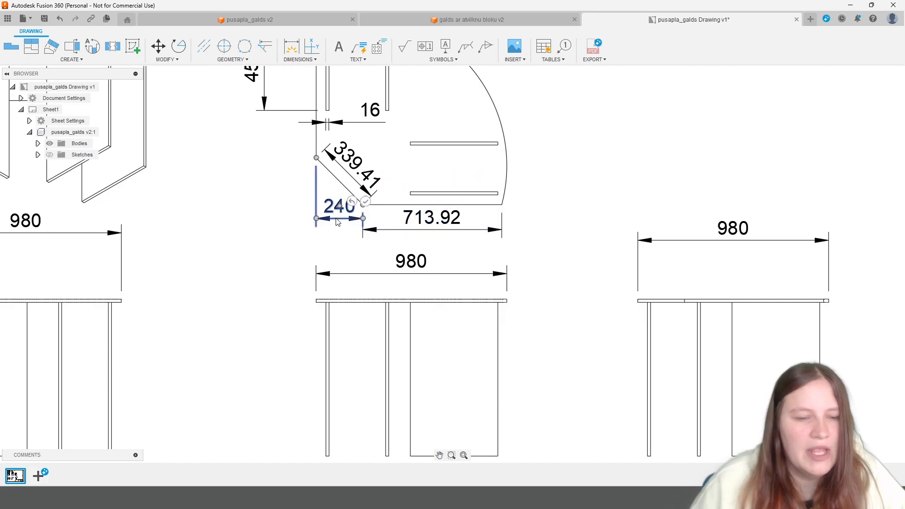
pyautogui.click(341, 210)
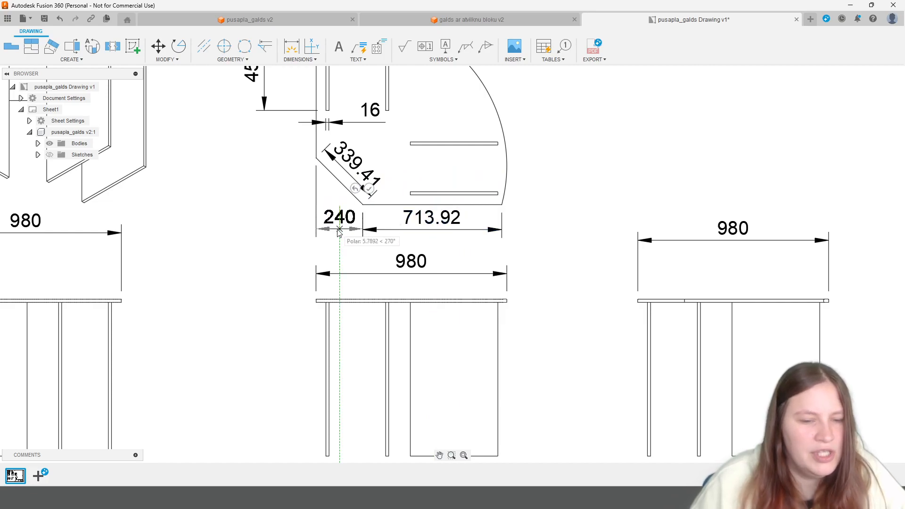
pyautogui.click(339, 233)
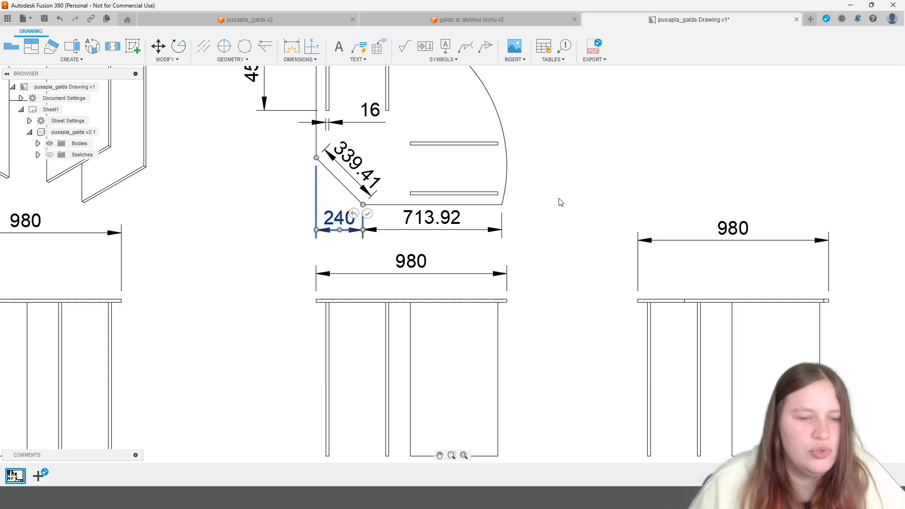
# Step: Move the 16 mm leg panel thickness dimension from below the panel to above the tabletop outline
pyautogui.scroll(-3, 561, 203)
pyautogui.scroll(5, 508, 241)
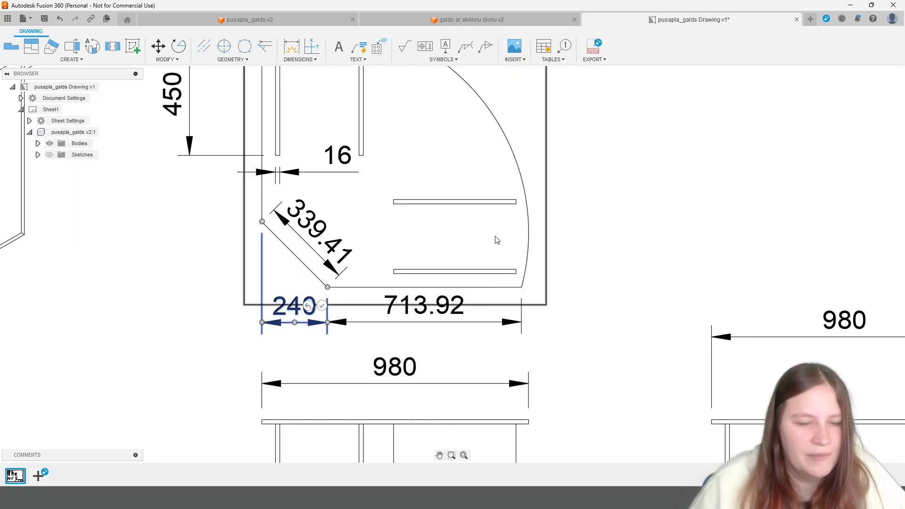
pyautogui.click(316, 252)
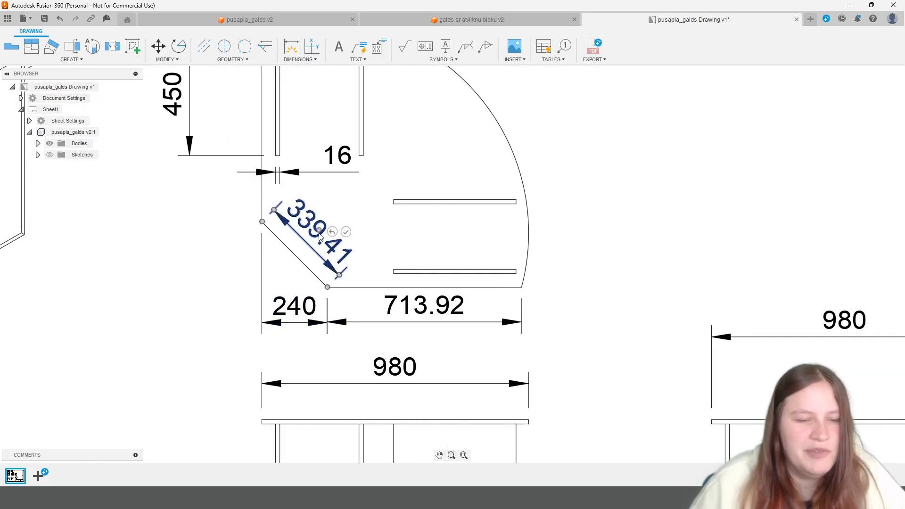
pyautogui.moveTo(268, 176); pyautogui.dragTo(386, 260, button='middle')
pyautogui.click(393, 258)
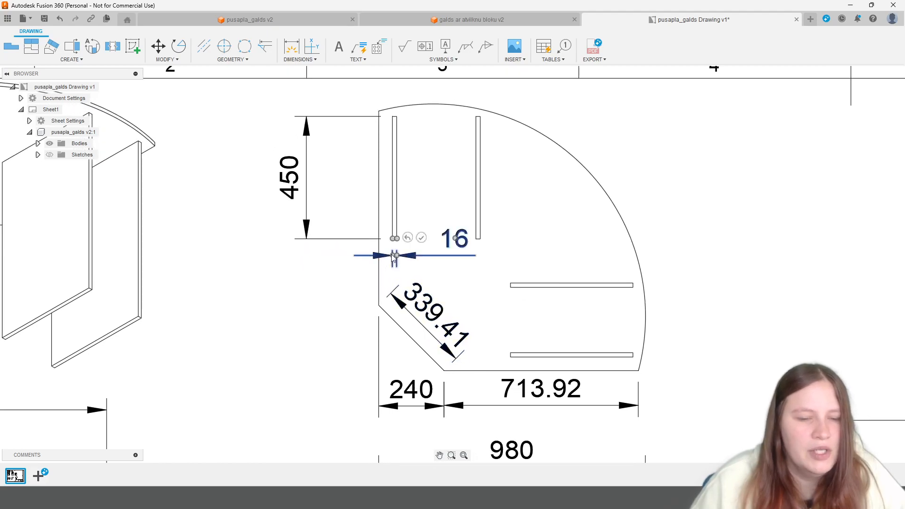
pyautogui.moveTo(566, 202); pyautogui.dragTo(572, 287, button='middle')
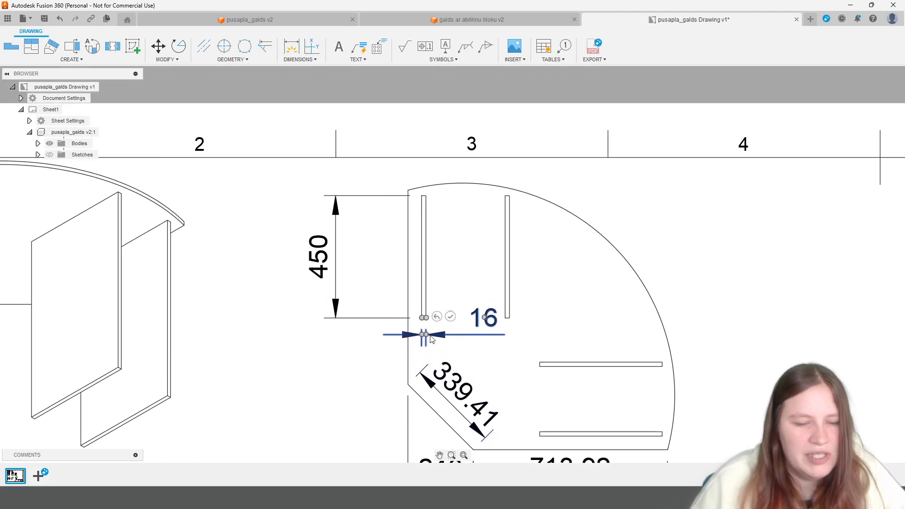
pyautogui.moveTo(485, 320); pyautogui.dragTo(485, 159)
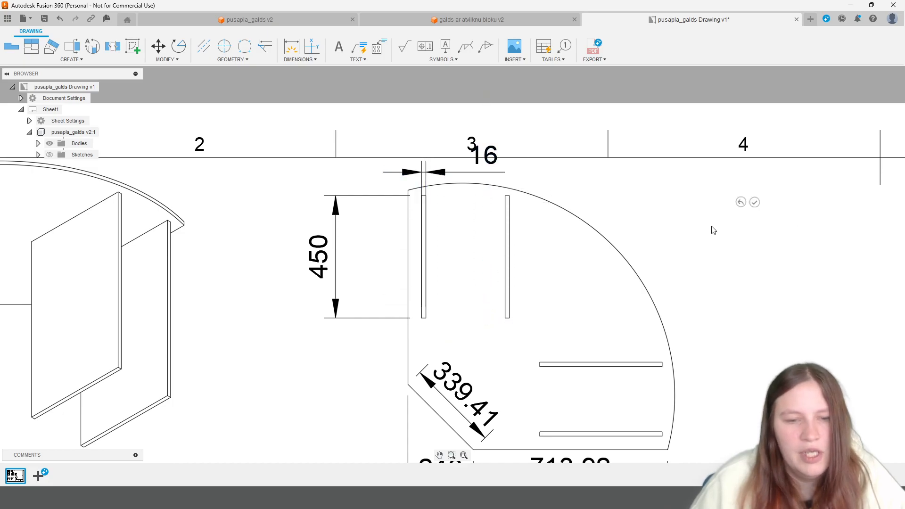
# Step: Shift the drawing views right and down inside the sheet border, leaving room around the dimensions of the view showing the legs
pyautogui.scroll(3, 689, 217)
pyautogui.scroll(-6, 691, 255)
pyautogui.moveTo(743, 286); pyautogui.dragTo(575, 164, button='middle')
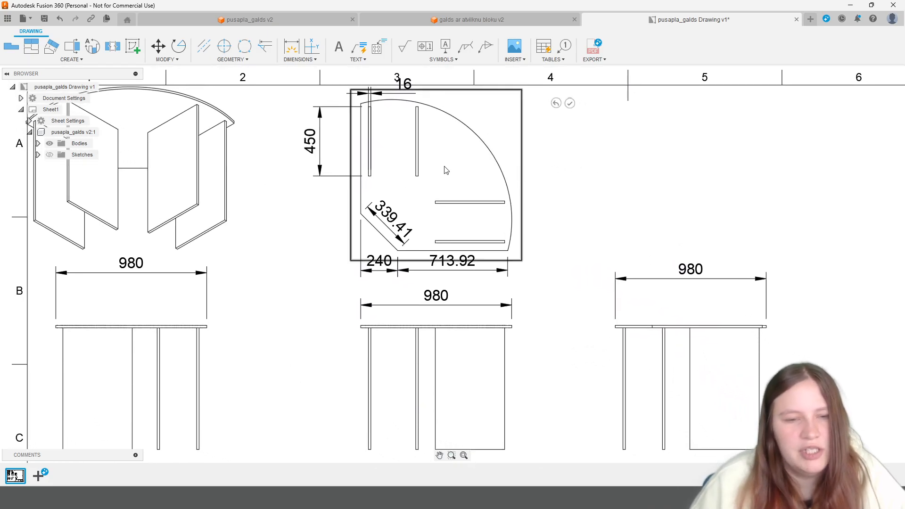
pyautogui.scroll(-1, 618, 267)
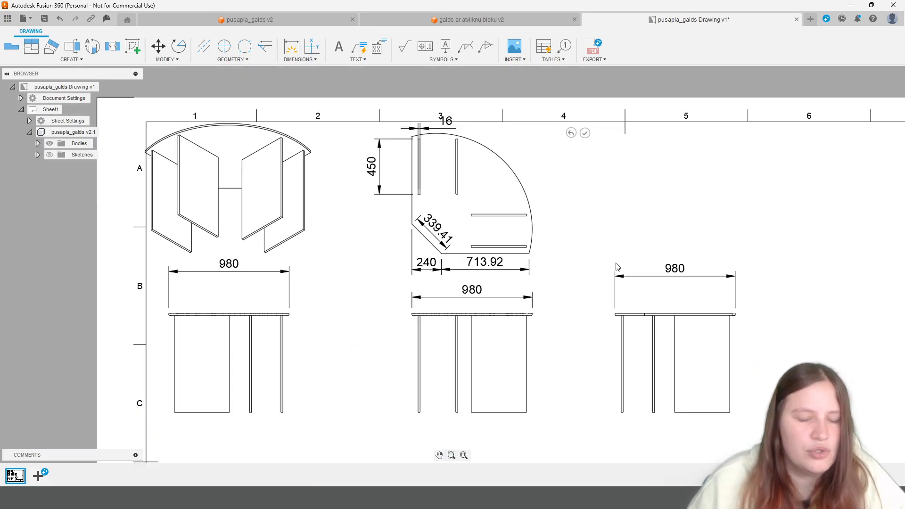
pyautogui.moveTo(560, 285)
pyautogui.mouseDown(button='middle')
pyautogui.moveTo(594, 212)
pyautogui.moveTo(628, 225)
pyautogui.moveTo(536, 285)
pyautogui.mouseUp(button='middle')
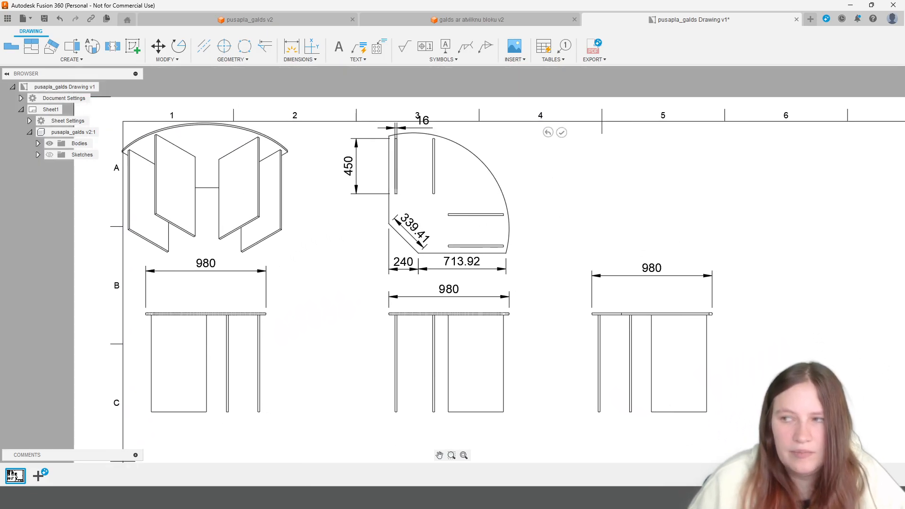
pyautogui.scroll(-1, 536, 285)
pyautogui.moveTo(713, 345); pyautogui.dragTo(204, 94)
pyautogui.moveTo(458, 178); pyautogui.dragTo(491, 179)
pyautogui.click(479, 205)
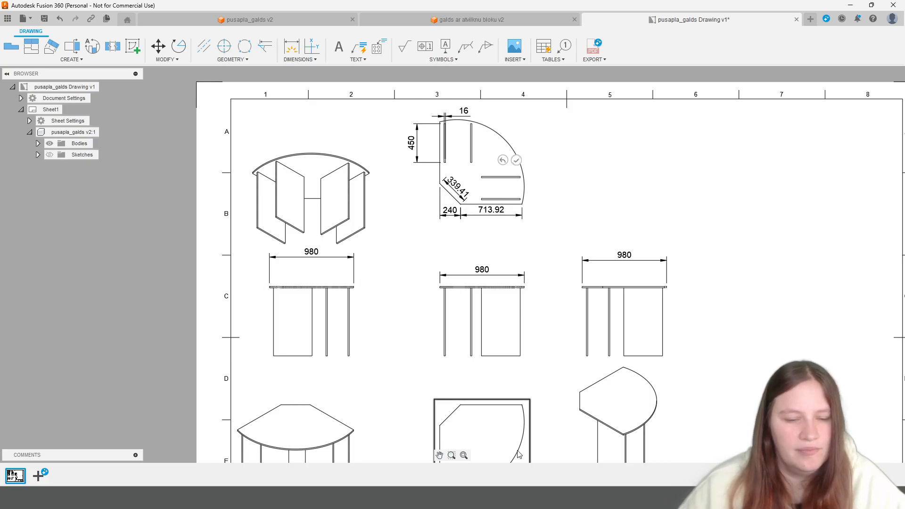
pyautogui.scroll(-2, 586, 161)
pyautogui.scroll(3, 586, 162)
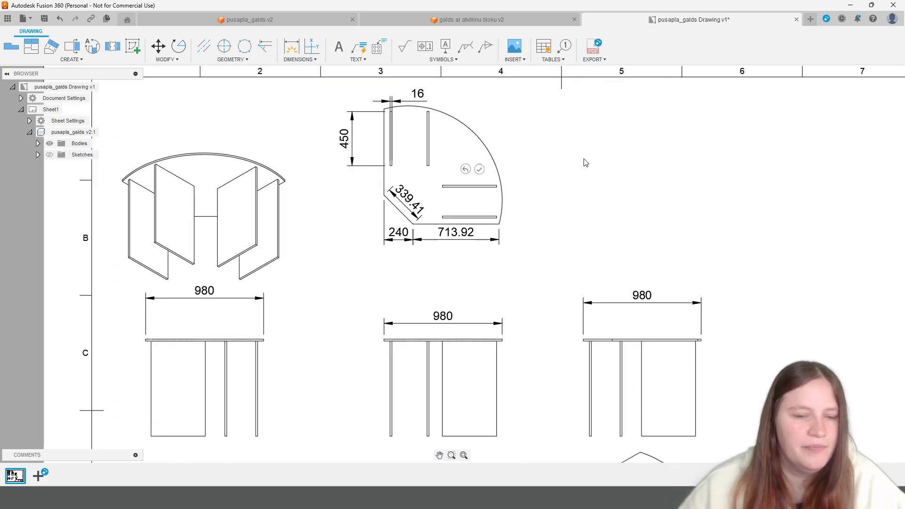
pyautogui.moveTo(513, 224); pyautogui.dragTo(529, 270, button='middle')
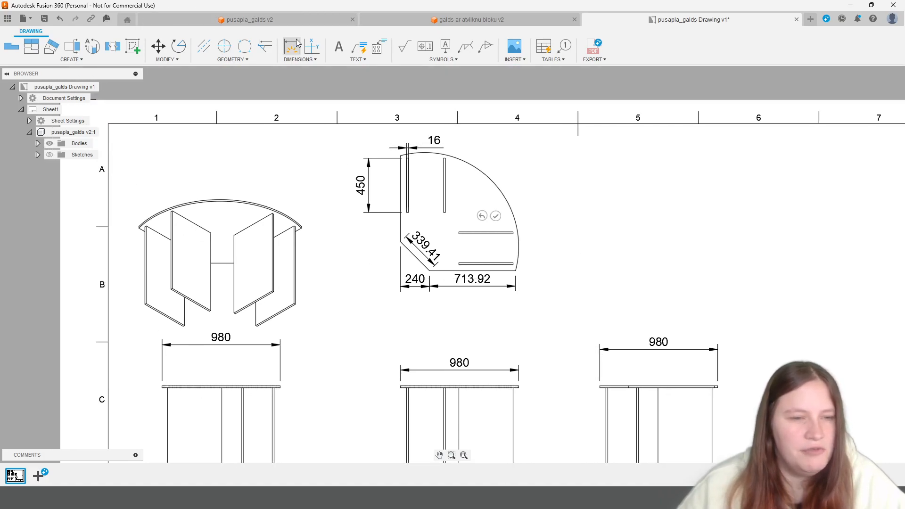
pyautogui.click(290, 47)
pyautogui.click(517, 272)
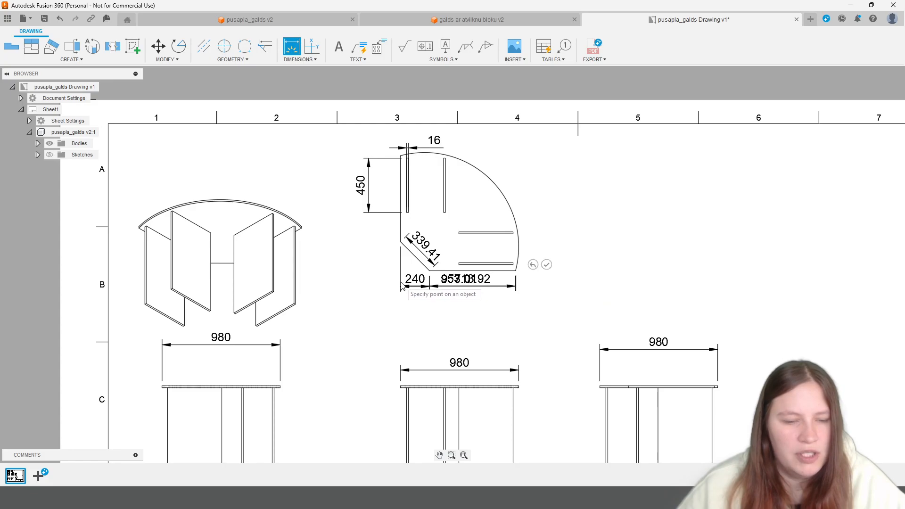
pyautogui.scroll(2, 401, 286)
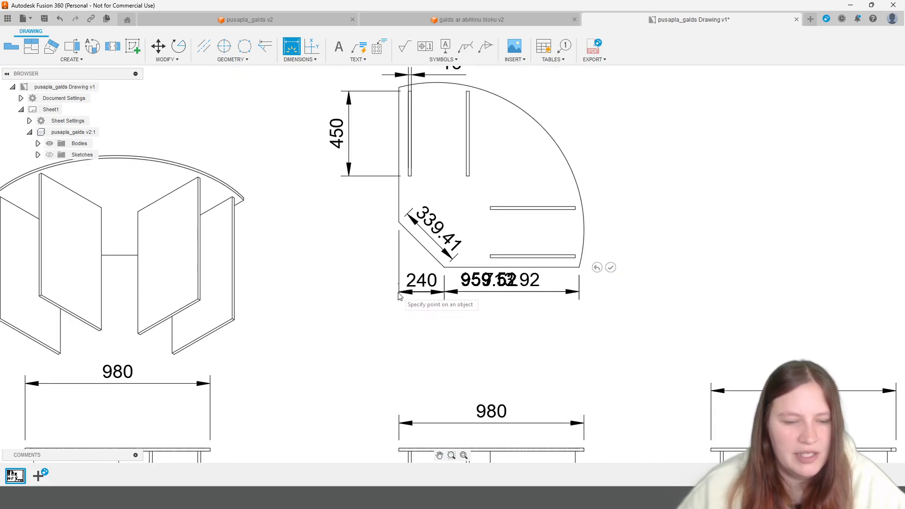
pyautogui.click(400, 221)
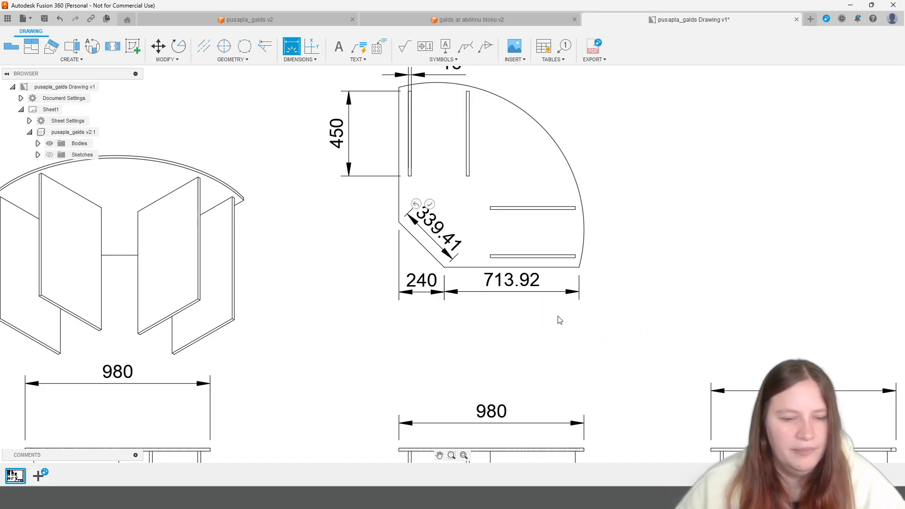
pyautogui.press('Escape')
pyautogui.click(291, 46)
pyautogui.click(579, 267)
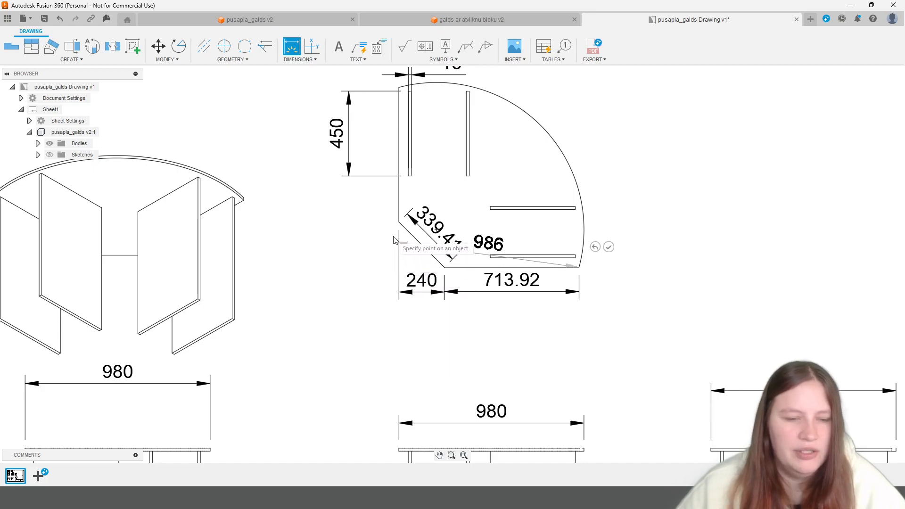
pyautogui.press('Escape')
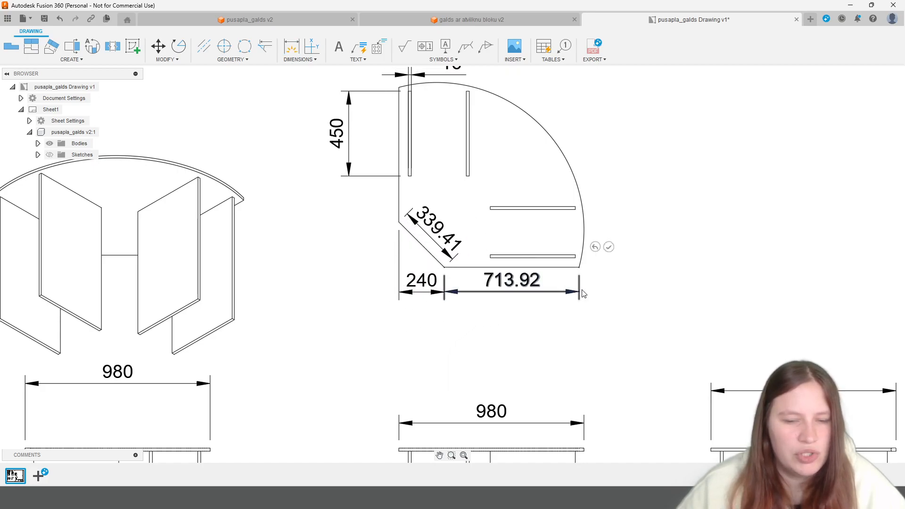
# Step: Move the 713.92 mm and 240 mm dimensions further below the tabletop outline, keeping them aligned in one row
pyautogui.click(581, 288)
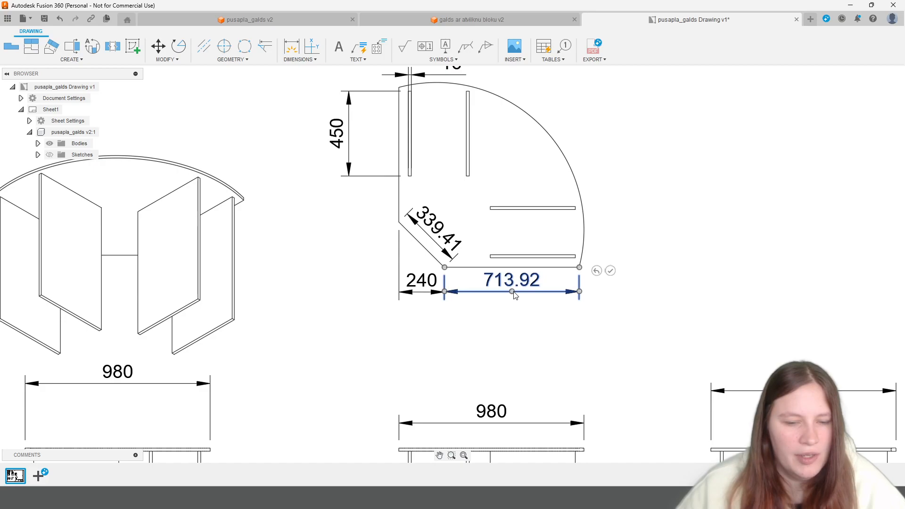
pyautogui.moveTo(514, 293); pyautogui.dragTo(513, 320)
pyautogui.click(423, 283)
pyautogui.moveTo(423, 296); pyautogui.dragTo(423, 323)
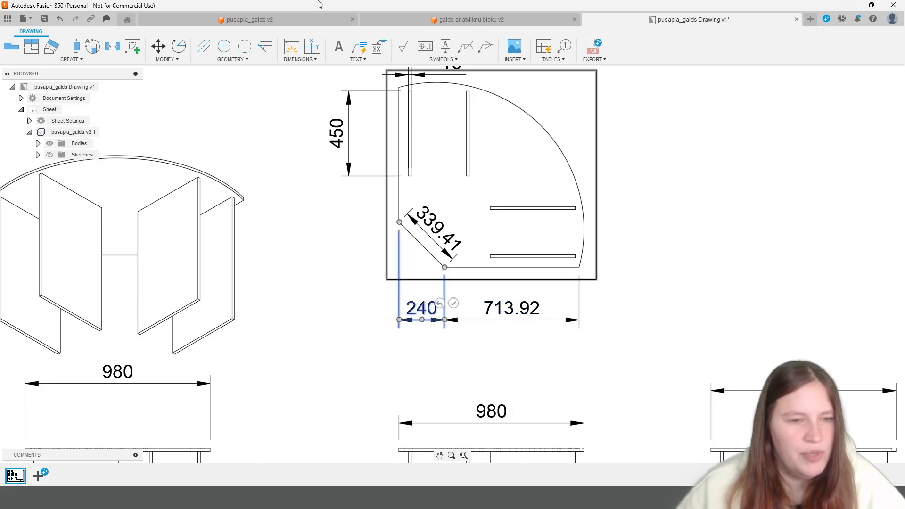
# Step: Try to add a baseline dimension from the 713.92 mm dimension's outer end to the far corner of the chamfered edge
pyautogui.click(292, 55)
pyautogui.click(579, 287)
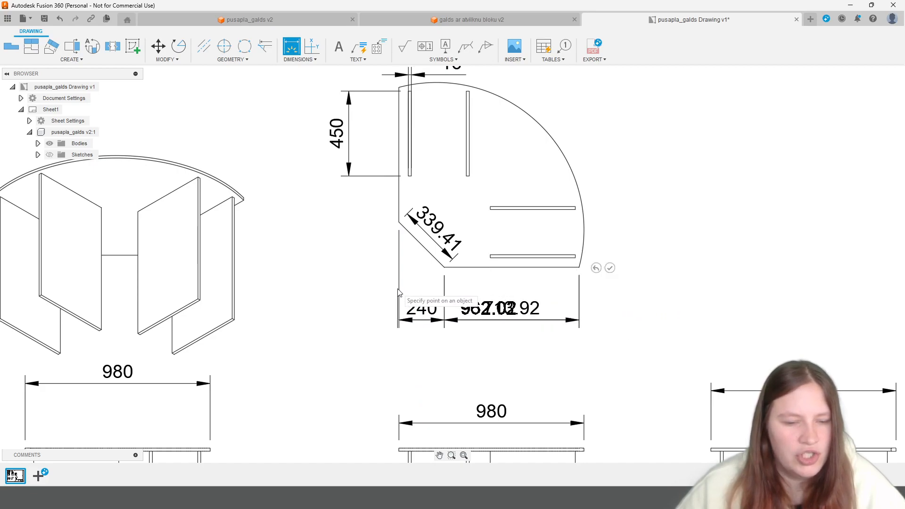
pyautogui.press('Escape')
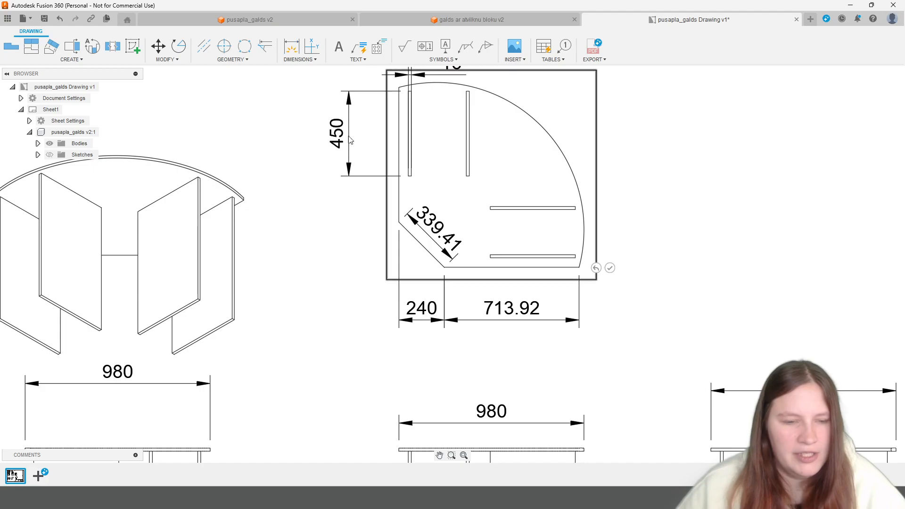
pyautogui.click(299, 60)
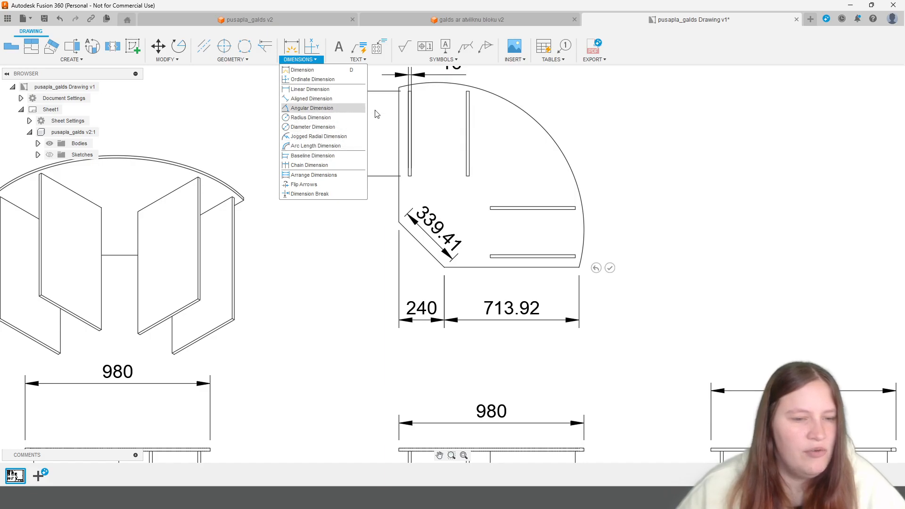
pyautogui.click(337, 161)
pyautogui.click(579, 290)
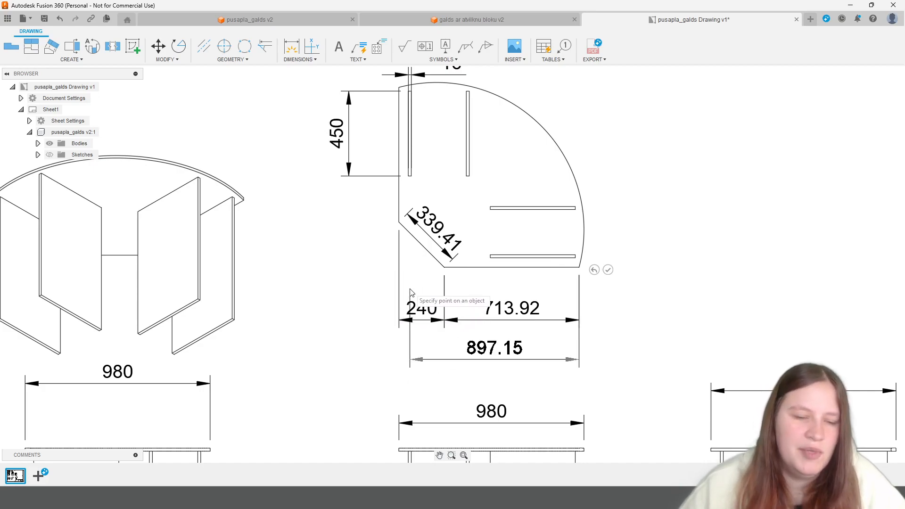
pyautogui.click(399, 223)
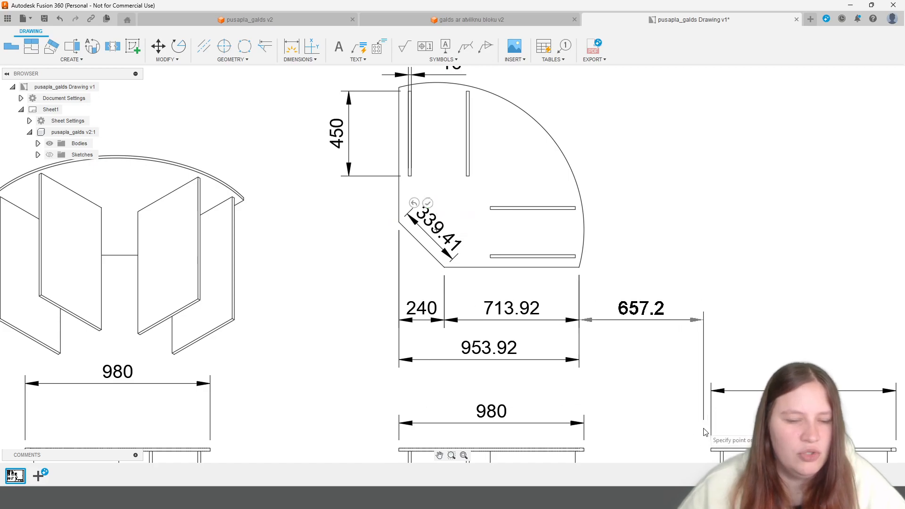
pyautogui.press('Escape')
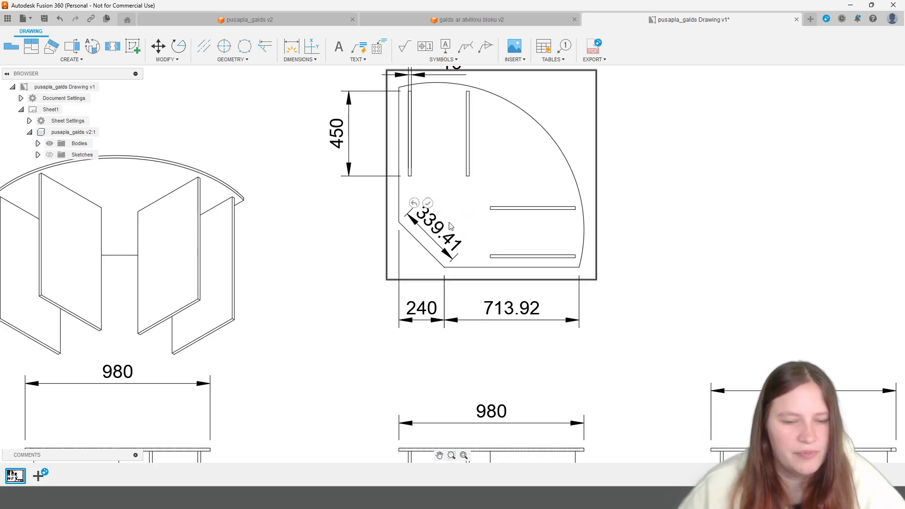
# Step: Add a diameter dimension to the tabletop's curved edge and place it outside the outline
pyautogui.moveTo(546, 113)
pyautogui.mouseDown(button='middle')
pyautogui.moveTo(501, 170)
pyautogui.moveTo(475, 166)
pyautogui.mouseUp(button='middle')
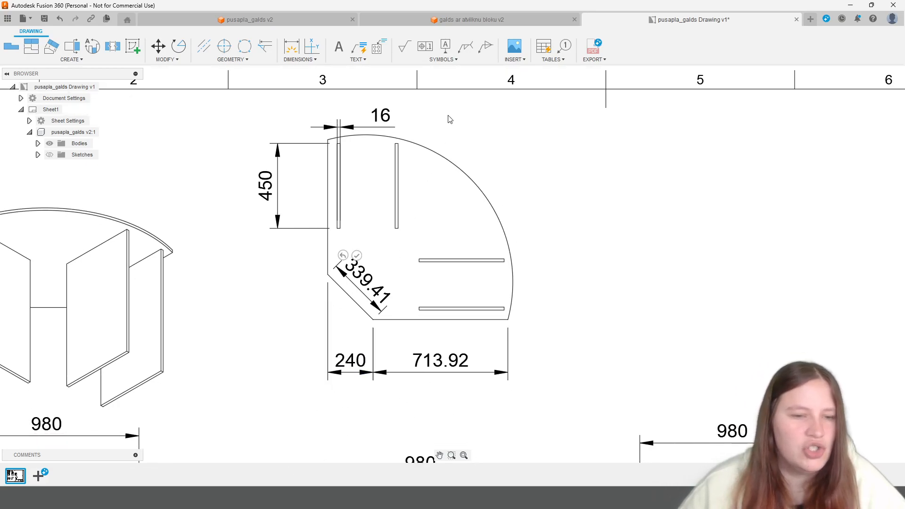
pyautogui.click(314, 60)
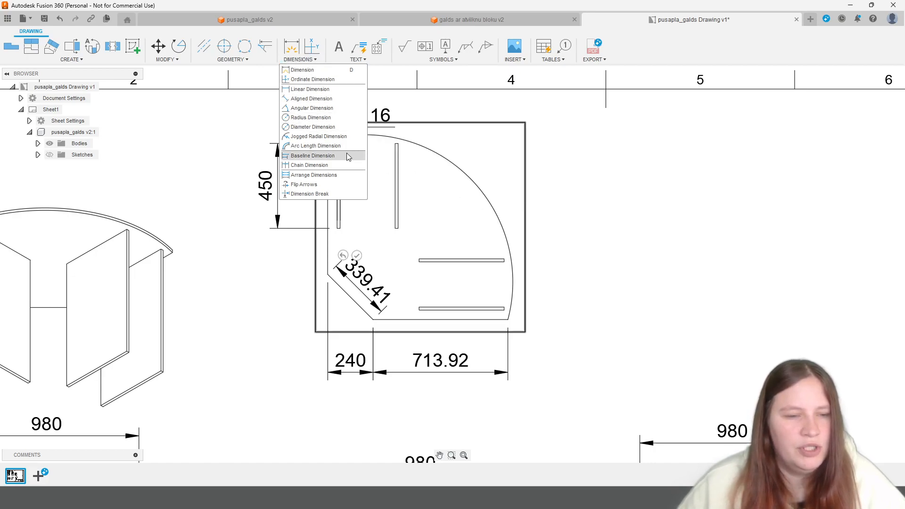
pyautogui.click(311, 127)
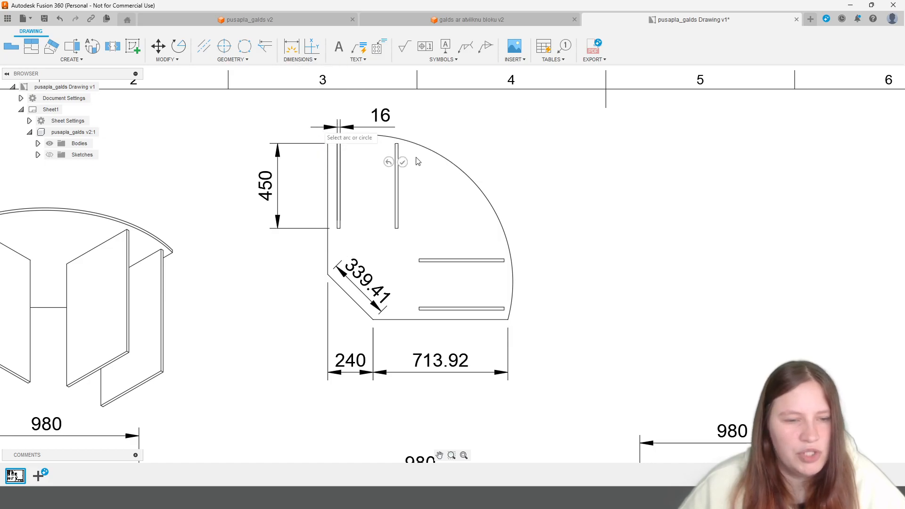
pyautogui.click(462, 176)
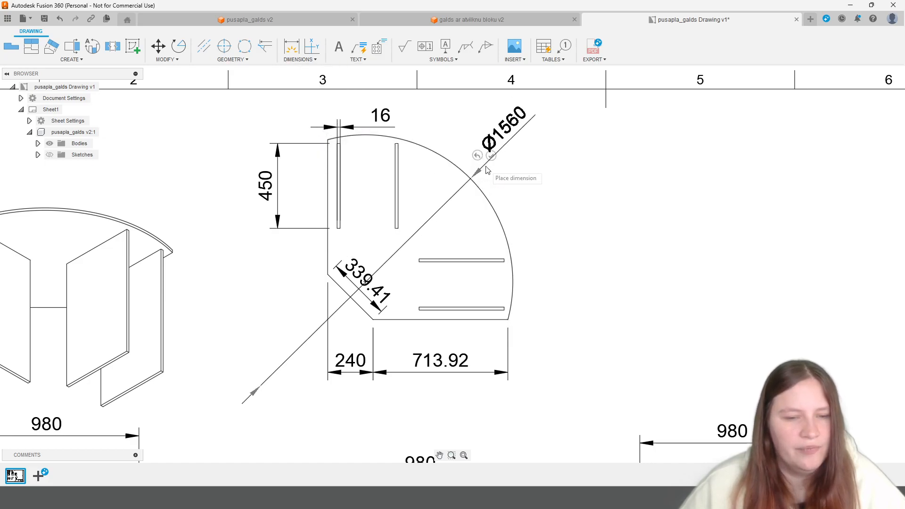
pyautogui.click(525, 160)
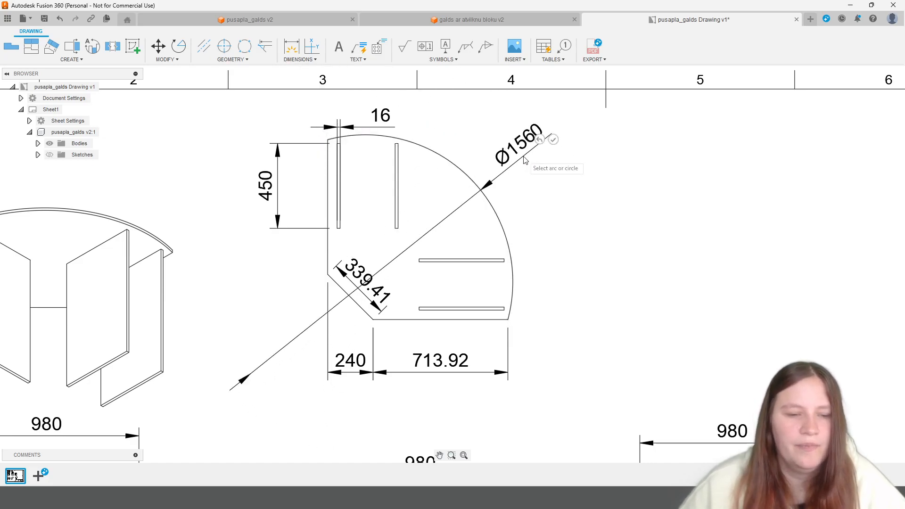
# Step: Add a radius dimension to the same tabletop arc and place it outside the outline, below the diameter dimension
pyautogui.click(300, 59)
pyautogui.click(311, 116)
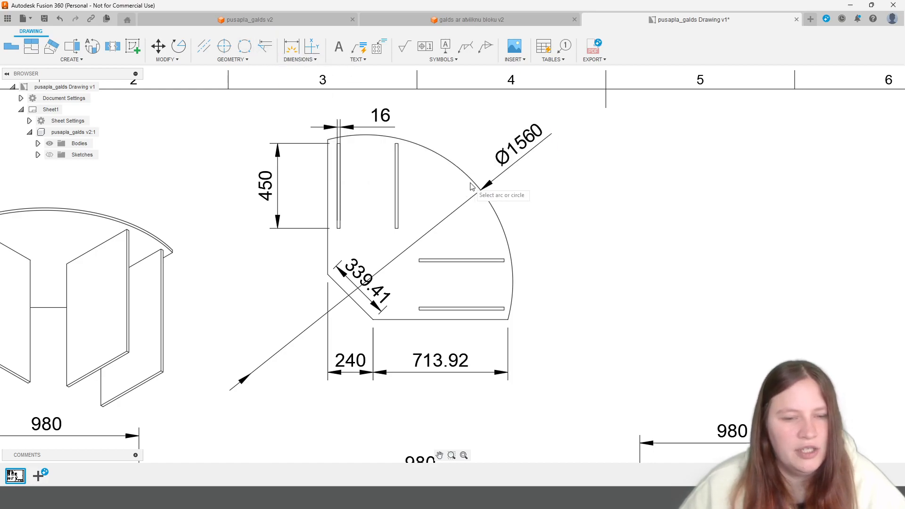
pyautogui.click(485, 194)
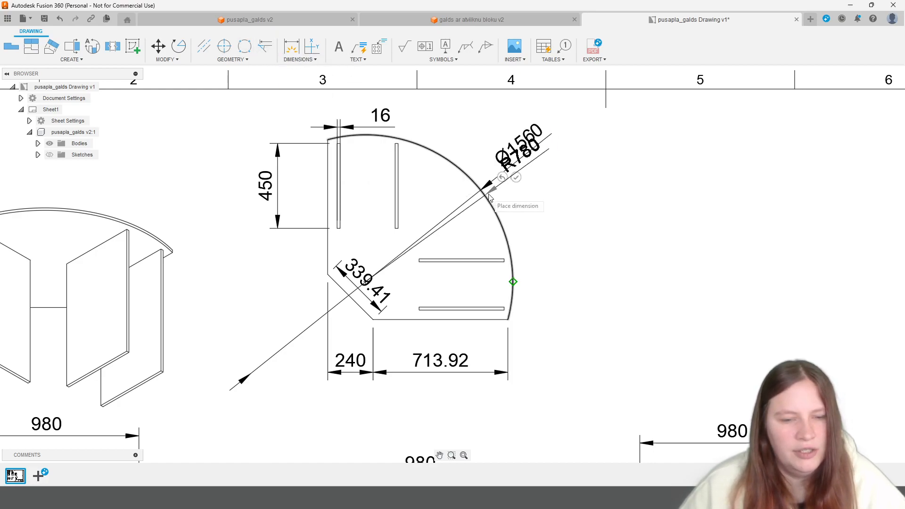
pyautogui.click(544, 200)
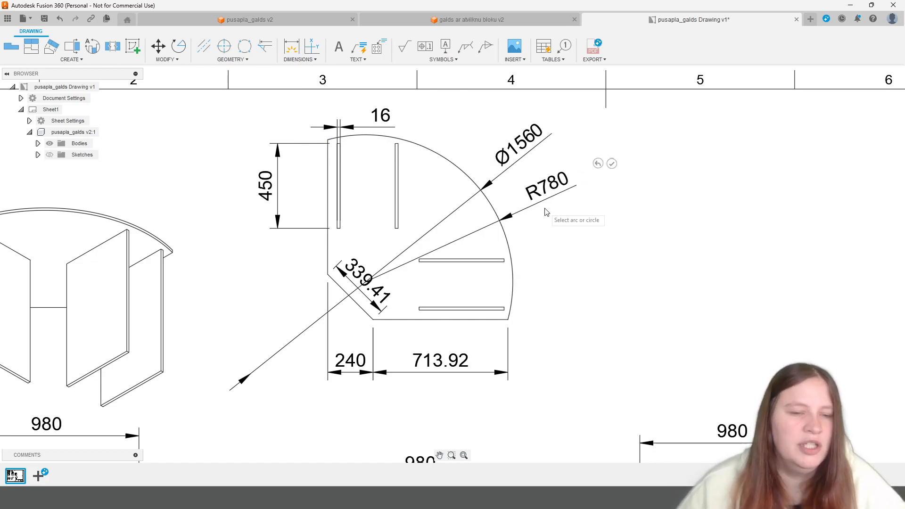
pyautogui.click(300, 59)
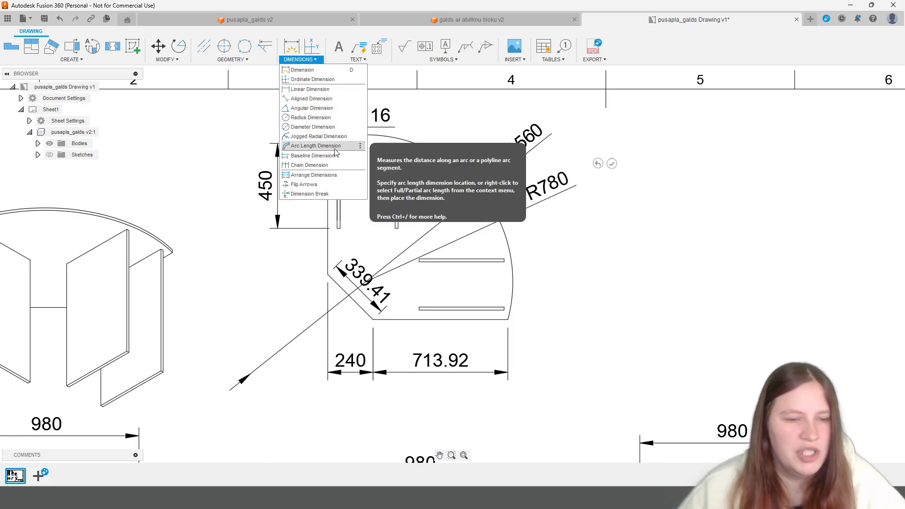
pyautogui.click(302, 146)
pyautogui.click(445, 163)
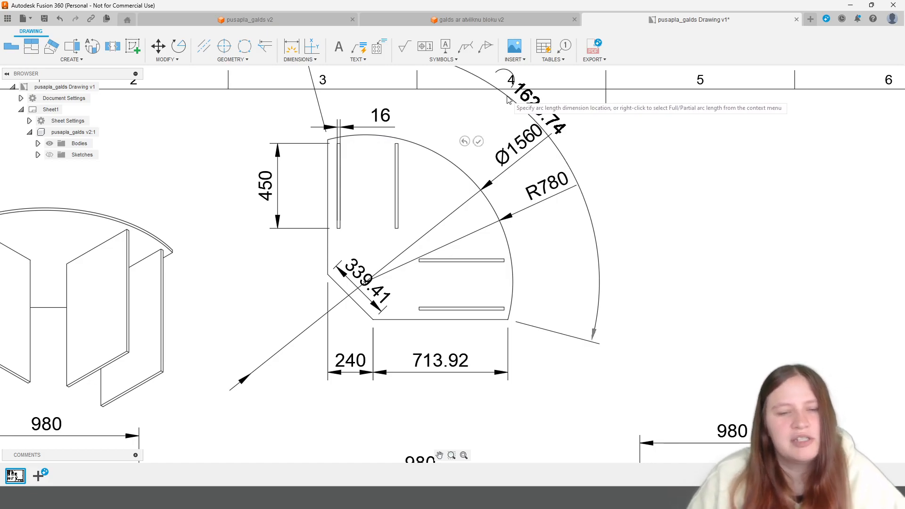
pyautogui.press('Escape')
# Step: Add a baseline dimension in the middle side view from the right end of its 980 mm dimension to the wide leg panel's left edge
pyautogui.scroll(1, 619, 356)
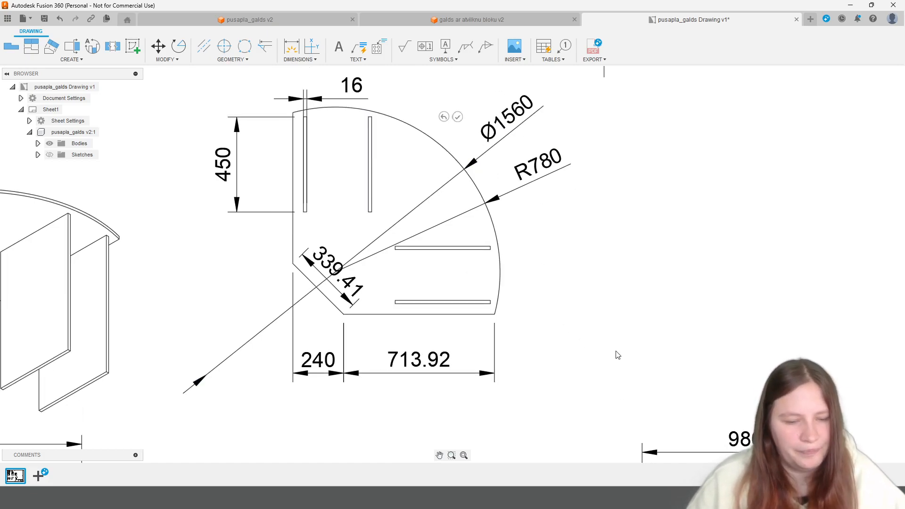
pyautogui.scroll(-4, 618, 359)
pyautogui.moveTo(612, 357); pyautogui.dragTo(561, 160, button='middle')
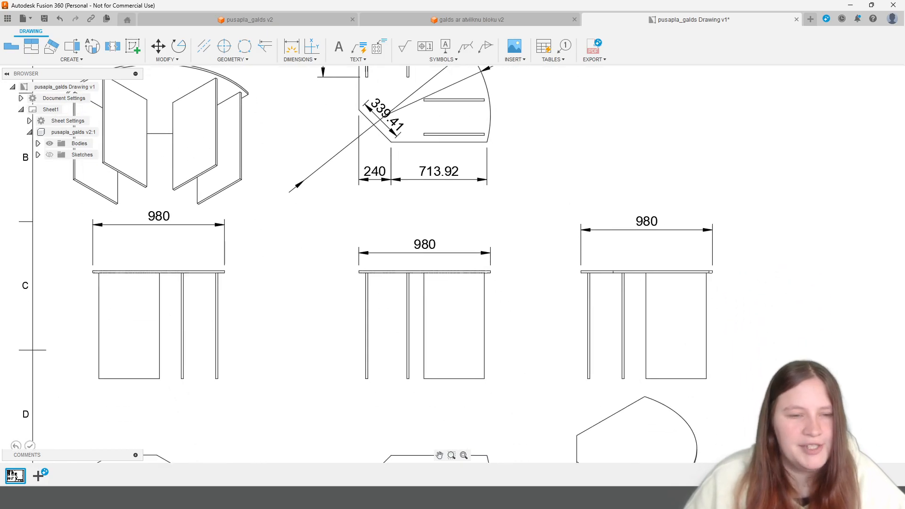
pyautogui.click(298, 60)
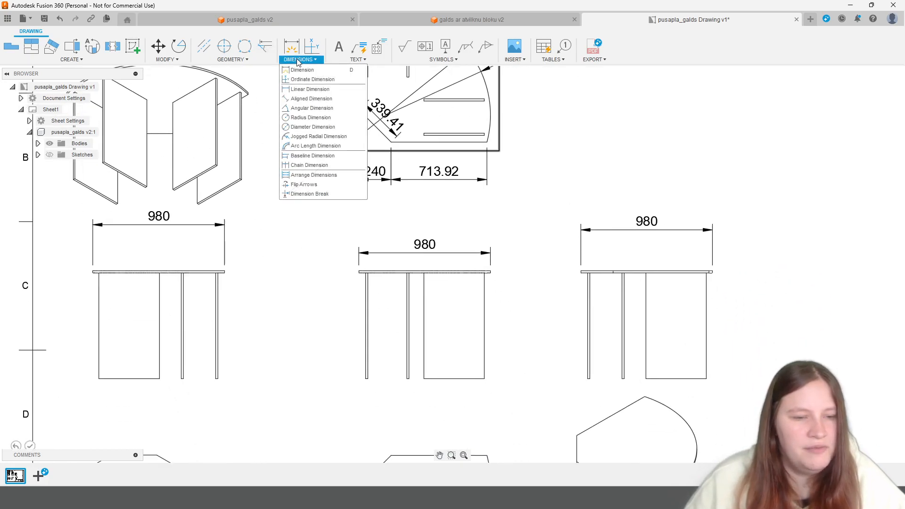
pyautogui.click(312, 155)
pyautogui.scroll(3, 419, 301)
pyautogui.moveTo(580, 269); pyautogui.dragTo(556, 183, button='middle')
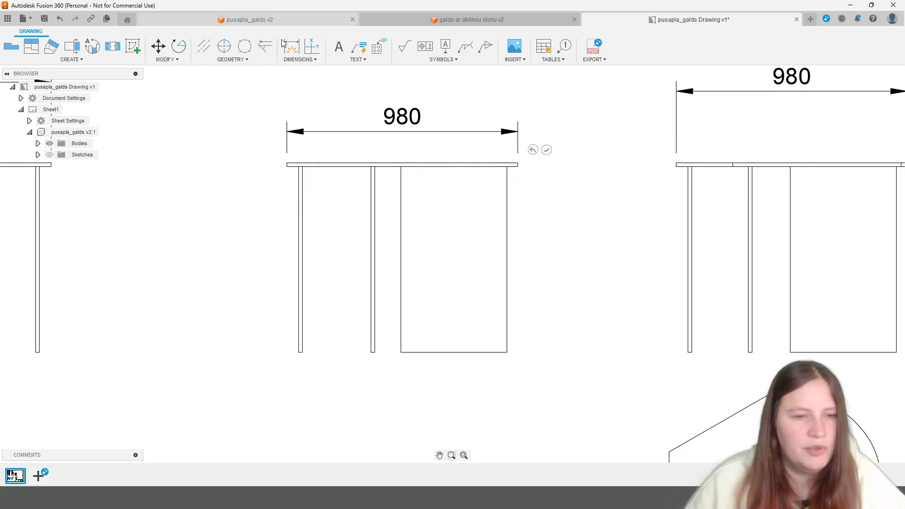
pyautogui.click(300, 60)
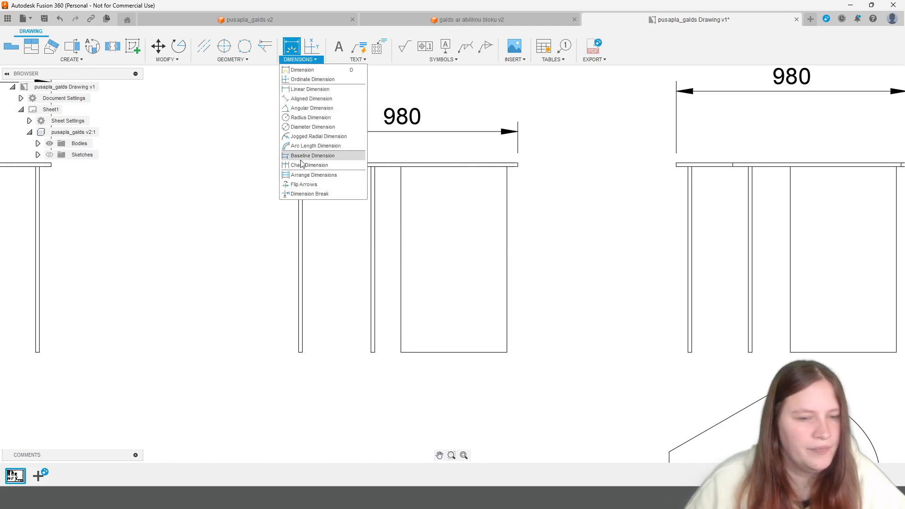
pyautogui.click(517, 152)
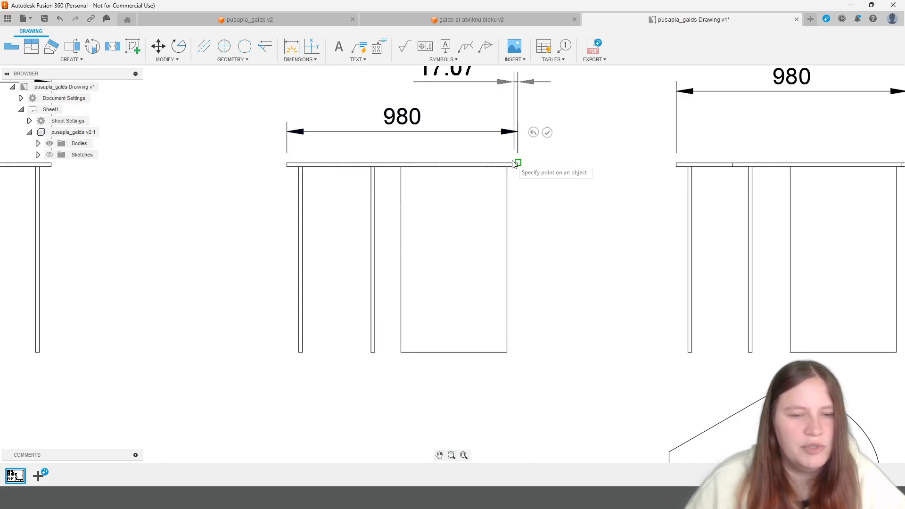
pyautogui.click(401, 169)
# Step: Continue the baseline dimensions in the middle side view to the two narrow leg panels and the tabletop's left end
pyautogui.moveTo(421, 186); pyautogui.dragTo(496, 298, button='middle')
pyautogui.click(449, 282)
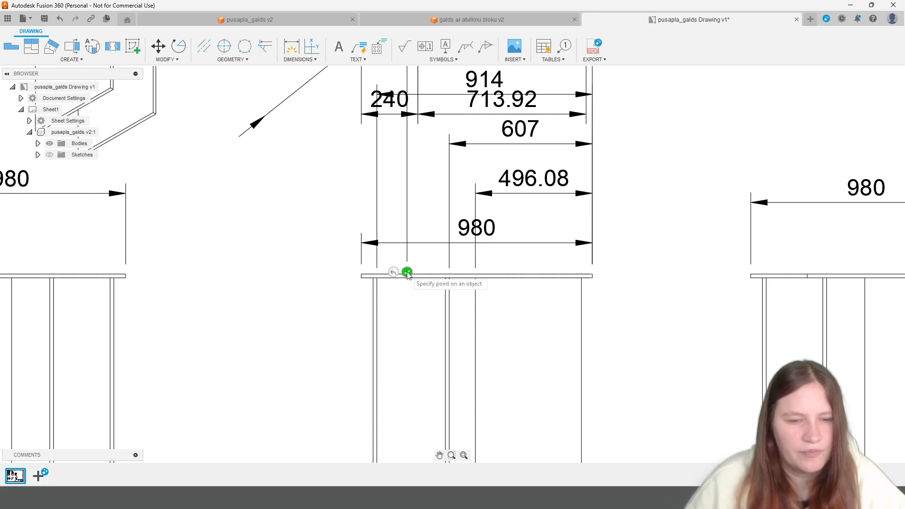
pyautogui.moveTo(545, 220)
pyautogui.mouseDown(button='middle')
pyautogui.moveTo(545, 309)
pyautogui.moveTo(546, 298)
pyautogui.mouseUp(button='middle')
pyautogui.click(364, 358)
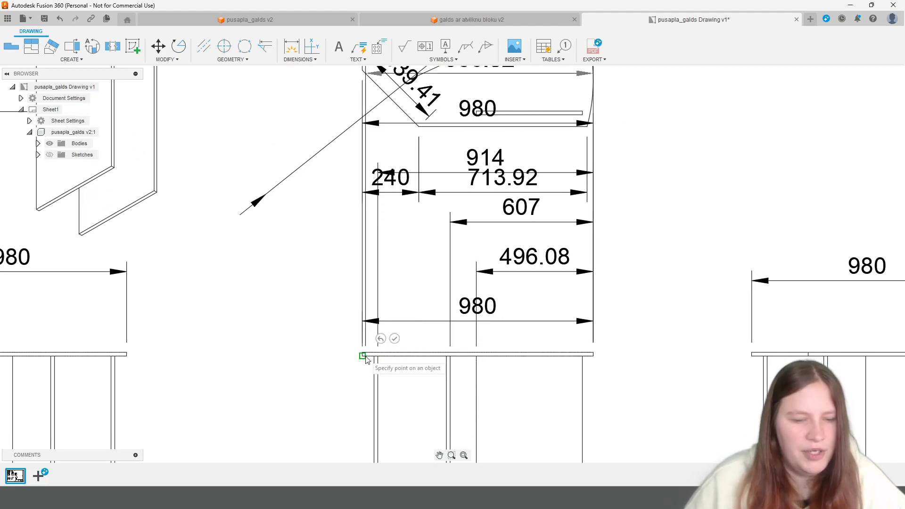
pyautogui.moveTo(598, 289)
pyautogui.mouseDown(button='middle')
pyautogui.moveTo(579, 283)
pyautogui.moveTo(568, 310)
pyautogui.mouseUp(button='middle')
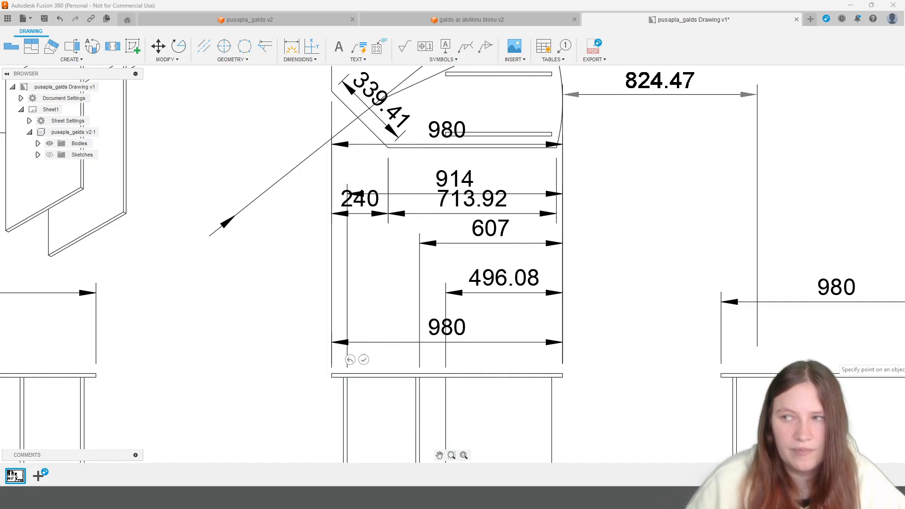
# Step: Finish the baseline dimensions in the middle side view and delete the duplicate 980 mm dimension overlapping the top view
pyautogui.scroll(-4, 512, 297)
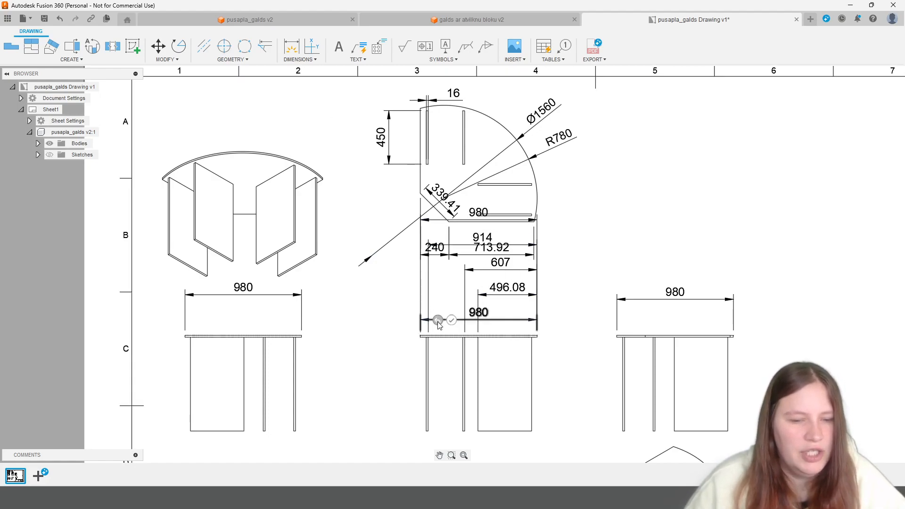
pyautogui.click(423, 299)
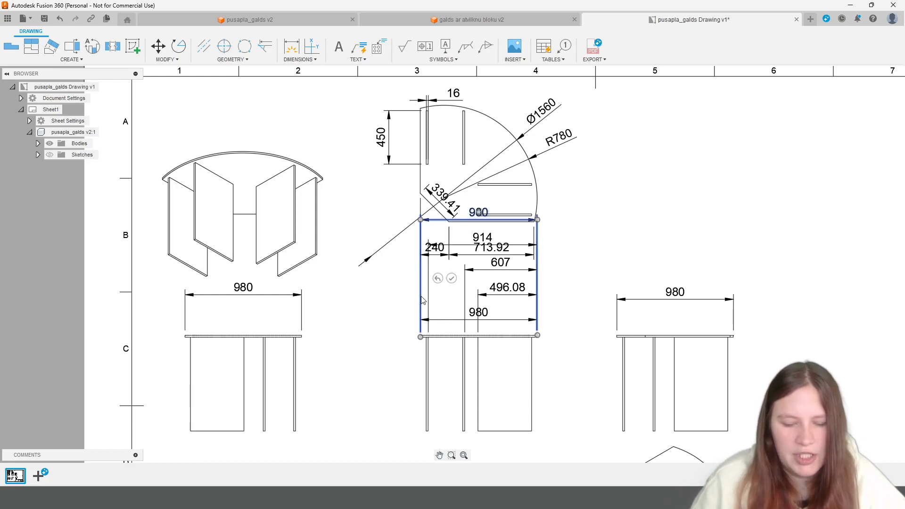
pyautogui.press('Escape')
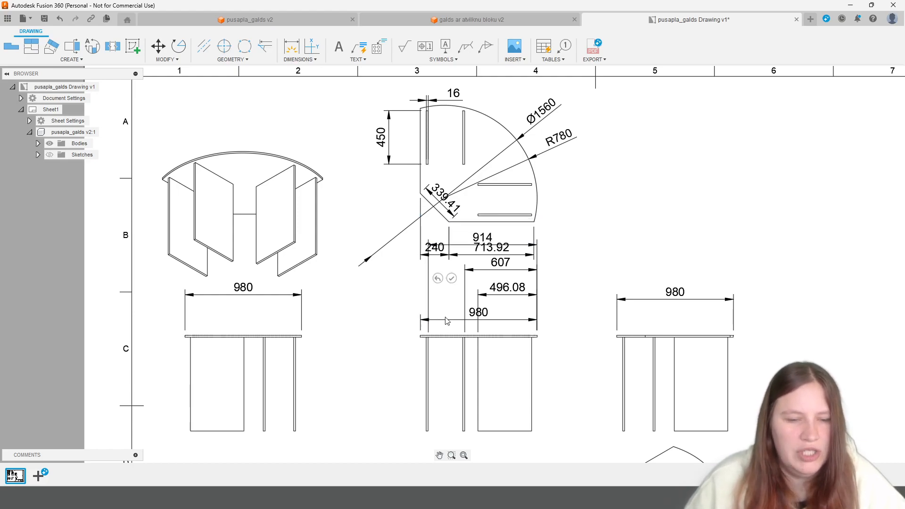
# Step: Arrange the 496.08, 607, 713.92 and 914 mm dimensions as a stack above the base 980 mm dimension with 10.50 mm spacing
pyautogui.click(294, 60)
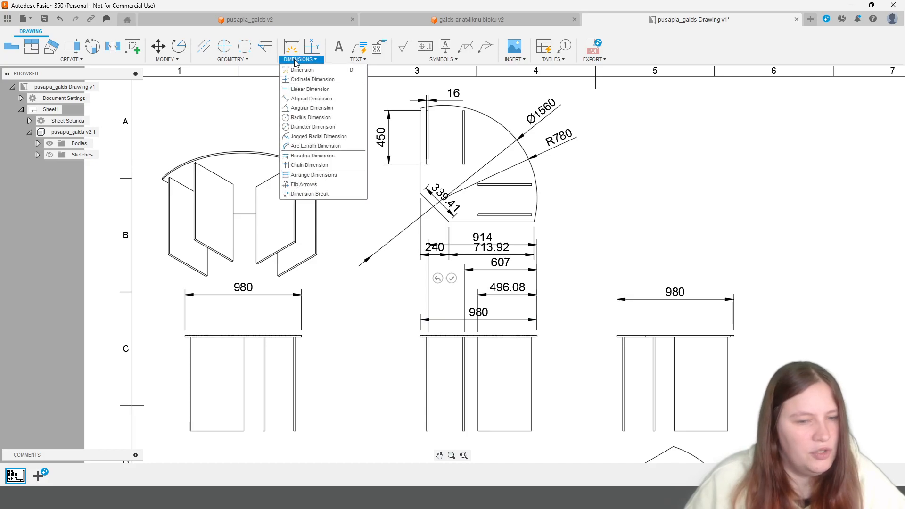
pyautogui.click(311, 177)
pyautogui.scroll(2, 540, 316)
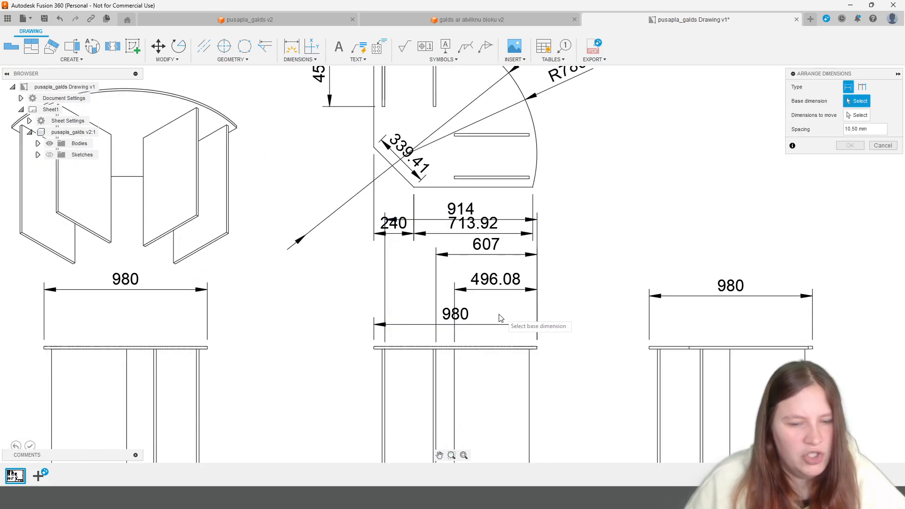
pyautogui.click(514, 318)
pyautogui.click(497, 286)
pyautogui.click(486, 255)
pyautogui.click(486, 235)
pyautogui.click(468, 218)
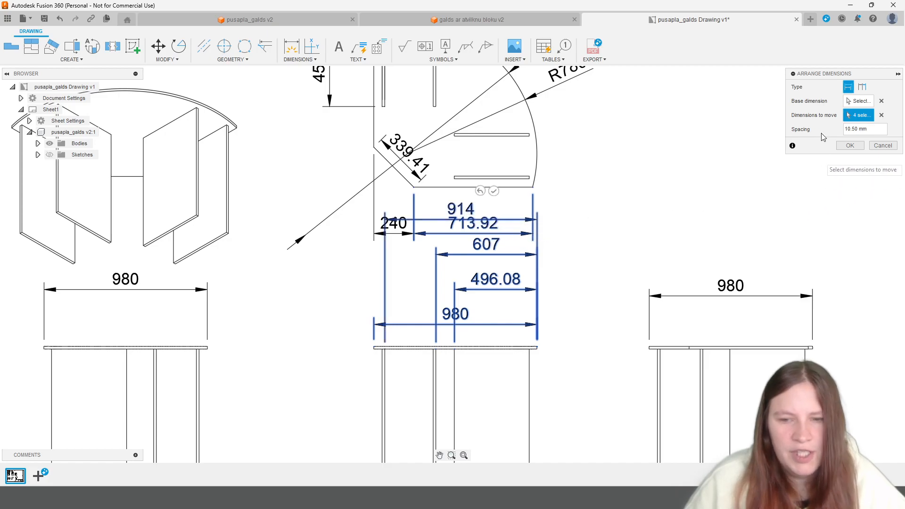
pyautogui.click(850, 146)
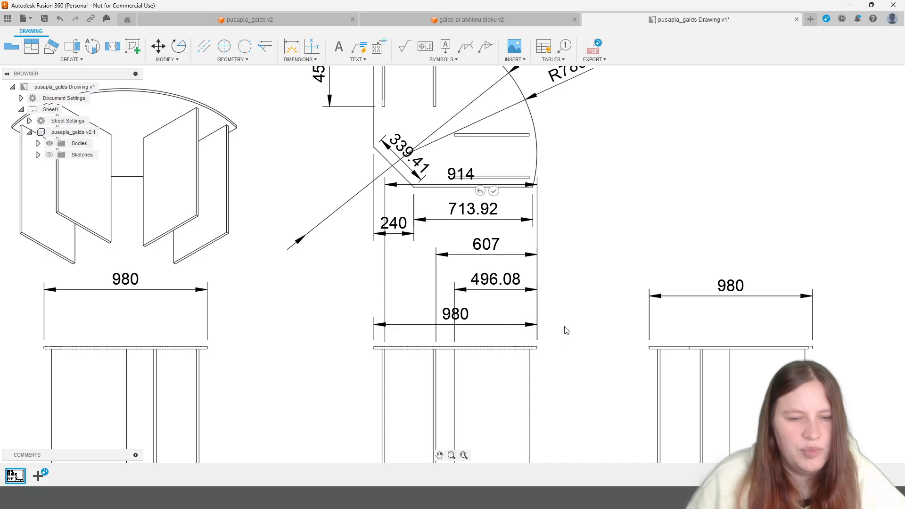
# Step: Move the 980 mm dimension above the 914 mm one and shift the whole stack down toward the middle side view
pyautogui.moveTo(540, 334); pyautogui.dragTo(542, 366, button='middle')
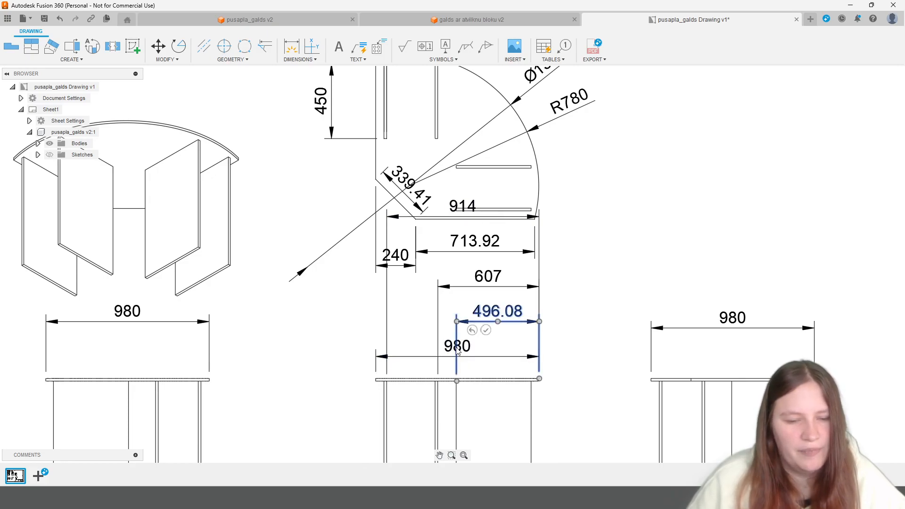
pyautogui.moveTo(469, 351); pyautogui.dragTo(468, 189)
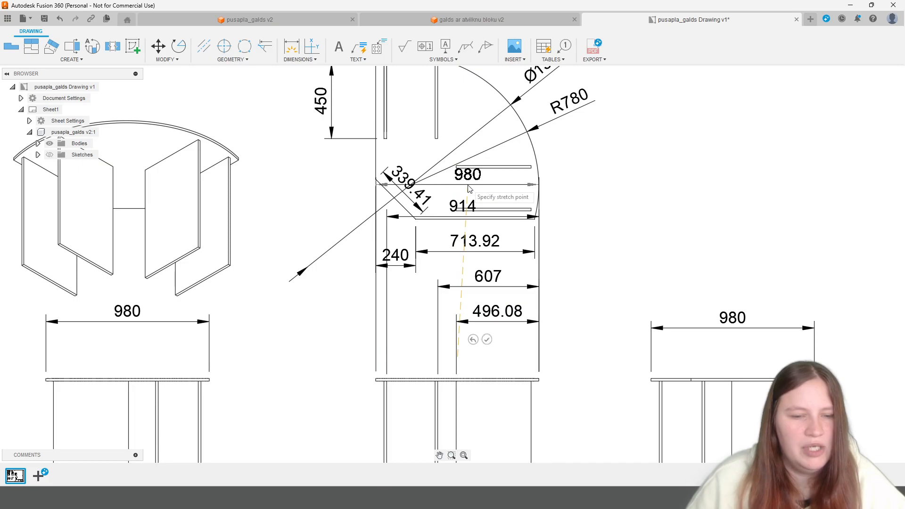
pyautogui.keyDown('shift'); pyautogui.click(467, 212); pyautogui.keyUp('shift')
pyautogui.keyDown('shift'); pyautogui.click(474, 242); pyautogui.keyUp('shift')
pyautogui.keyDown('shift'); pyautogui.click(488, 278); pyautogui.keyUp('shift')
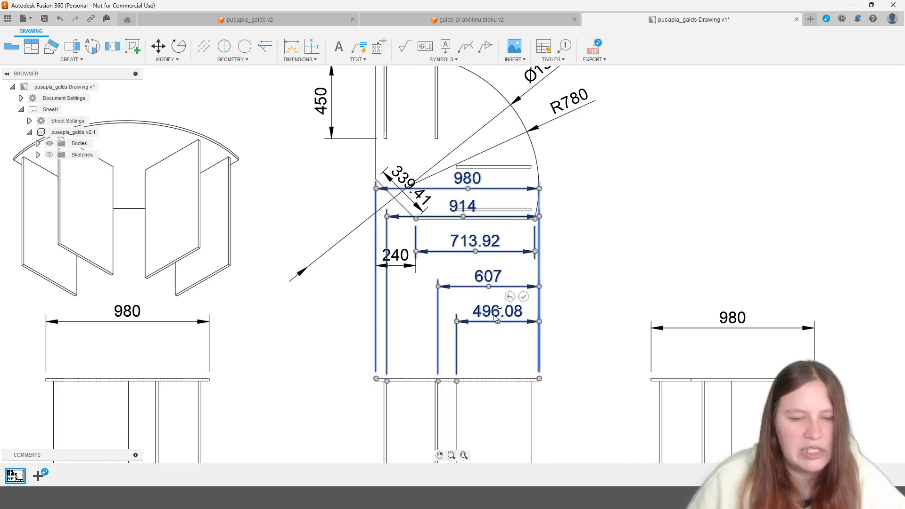
pyautogui.moveTo(498, 325); pyautogui.dragTo(499, 371)
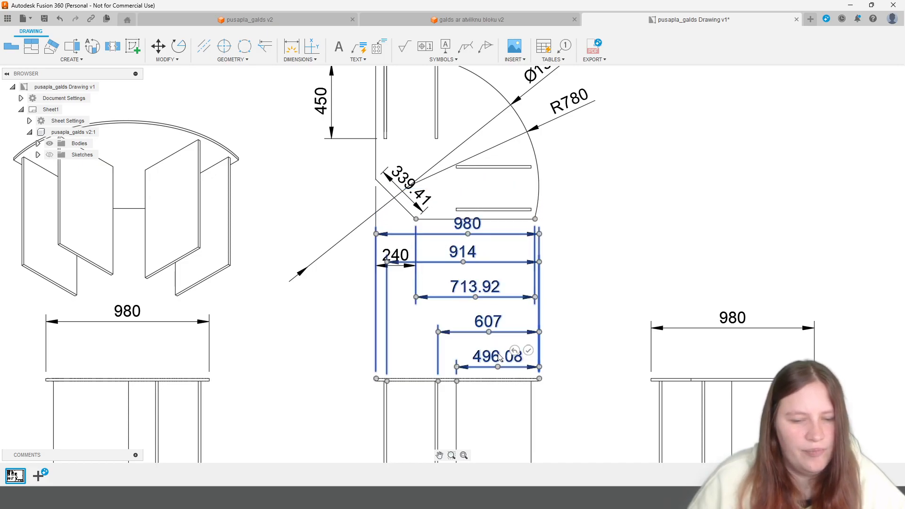
# Step: Tighten the stack by moving the 607, 713.92, 914 and 980 mm dimensions down closer to one another
pyautogui.moveTo(489, 332); pyautogui.dragTo(490, 346)
pyautogui.moveTo(478, 312); pyautogui.dragTo(482, 322)
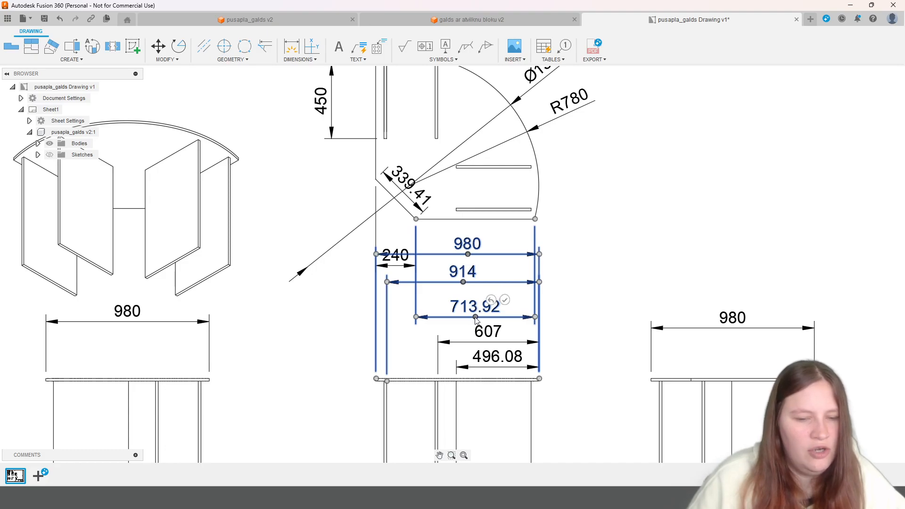
pyautogui.keyDown('ctrl'); pyautogui.click(481, 309); pyautogui.keyUp('ctrl')
pyautogui.moveTo(464, 282); pyautogui.dragTo(468, 263)
pyautogui.keyDown('ctrl'); pyautogui.click(464, 289); pyautogui.keyUp('ctrl')
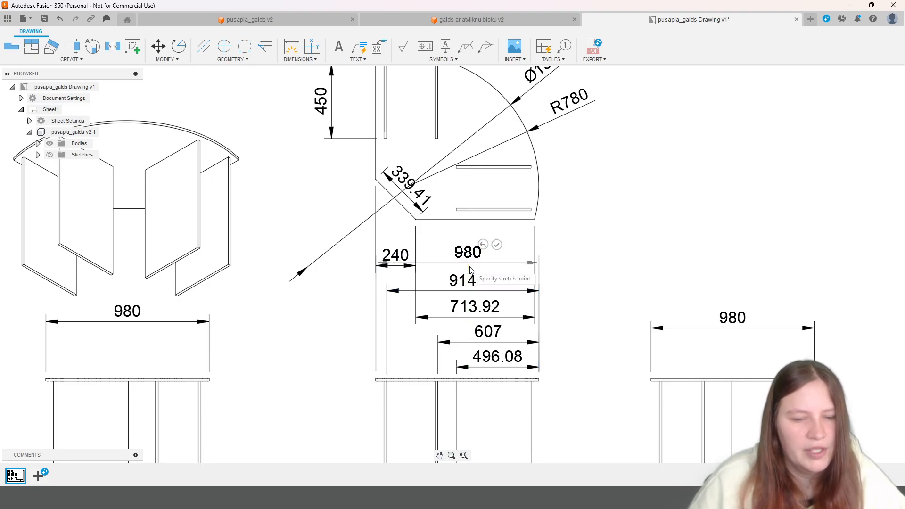
pyautogui.rightClick(503, 251)
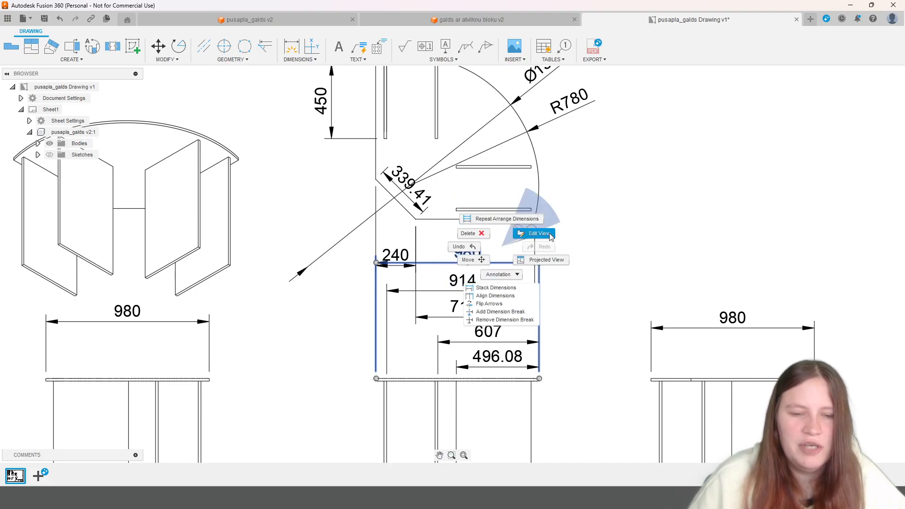
pyautogui.click(513, 249)
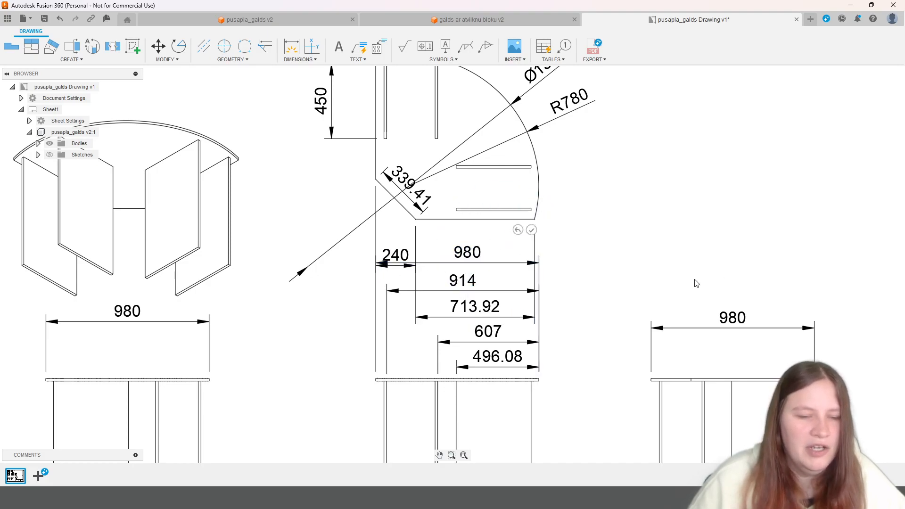
# Step: Move the row of side views down the sheet and align the tabletop's 713.92 mm dimension with the 240 mm one
pyautogui.scroll(-5, 580, 256)
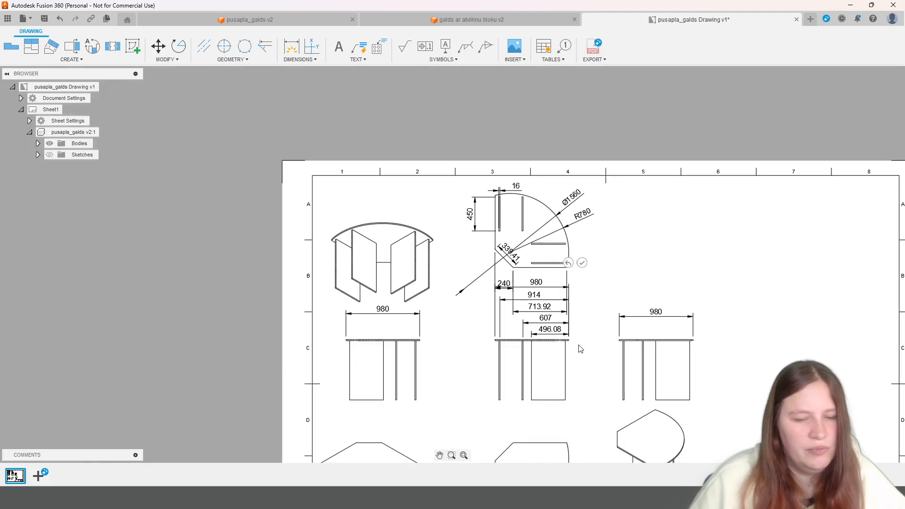
pyautogui.moveTo(539, 356)
pyautogui.mouseDown()
pyautogui.moveTo(550, 398)
pyautogui.moveTo(530, 405)
pyautogui.moveTo(532, 429)
pyautogui.mouseUp()
pyautogui.scroll(3, 613, 337)
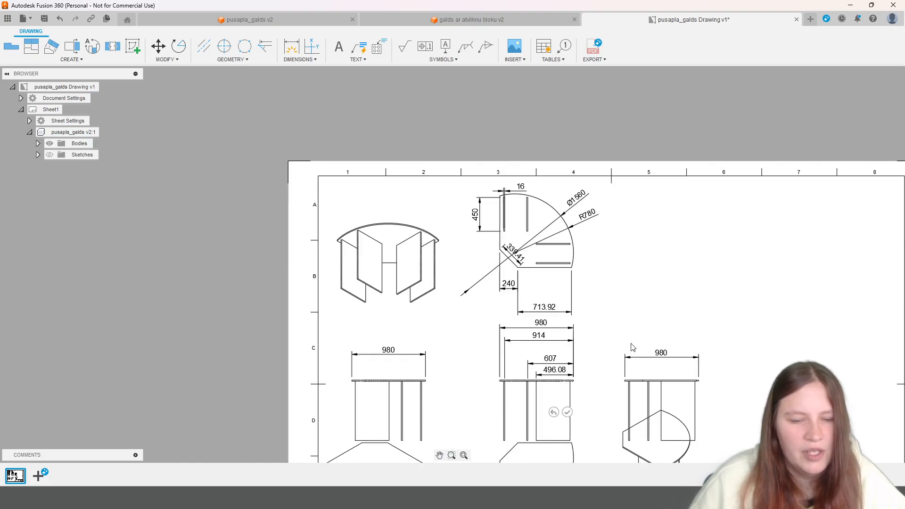
pyautogui.moveTo(498, 298); pyautogui.dragTo(498, 260)
pyautogui.scroll(2, 518, 339)
# Step: Move the 914 mm and 980 mm dimensions of the middle side view closer to the 607 mm dimension, keeping 980 outermost
pyautogui.click(495, 338)
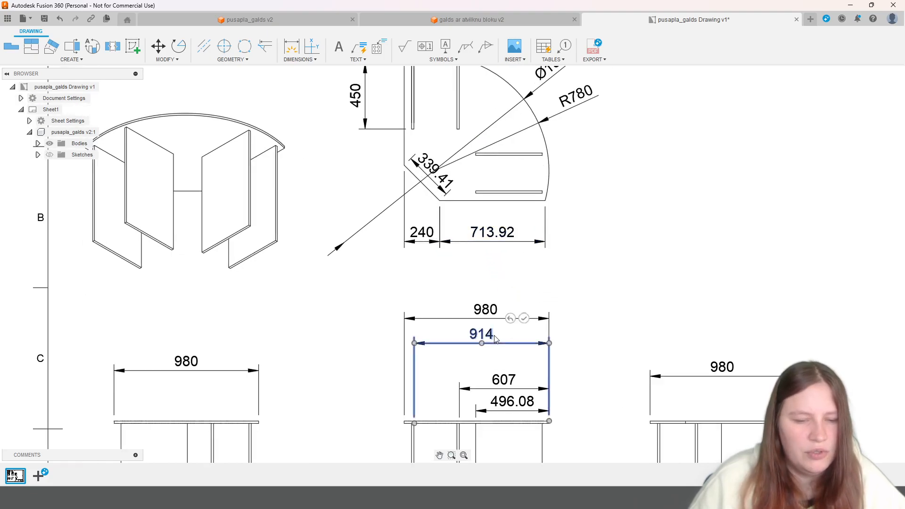
pyautogui.moveTo(485, 346); pyautogui.dragTo(485, 369)
pyautogui.click(489, 324)
pyautogui.moveTo(485, 319); pyautogui.dragTo(503, 368)
pyautogui.click(488, 368)
pyautogui.click(483, 336)
pyautogui.moveTo(483, 338); pyautogui.dragTo(501, 335)
# Step: Move the row of side views back up the sheet, closer beneath the dimensioned top view
pyautogui.scroll(-2, 612, 312)
pyautogui.moveTo(501, 446)
pyautogui.mouseDown(button='middle')
pyautogui.moveTo(489, 436)
pyautogui.moveTo(483, 352)
pyautogui.mouseUp(button='middle')
pyautogui.click(477, 362)
pyautogui.moveTo(500, 374)
pyautogui.mouseDown()
pyautogui.moveTo(502, 265)
pyautogui.moveTo(503, 339)
pyautogui.mouseUp()
pyautogui.scroll(-3, 671, 150)
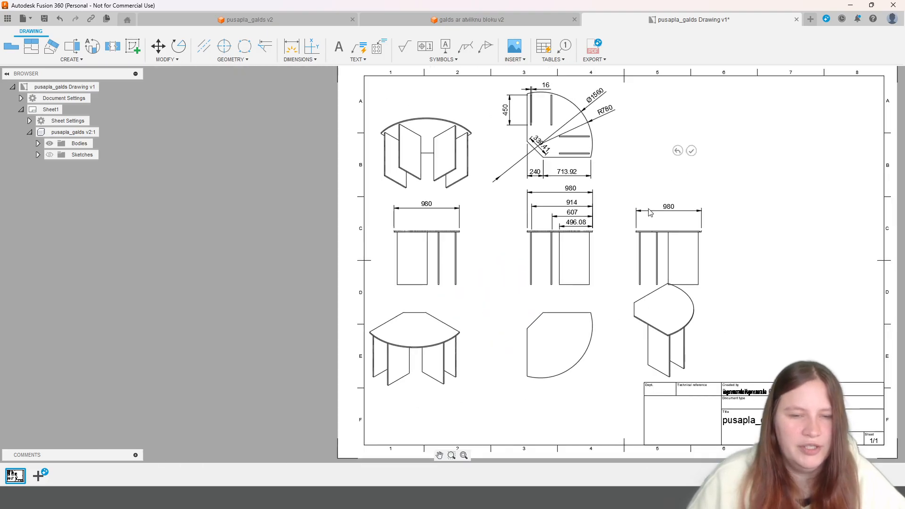
# Step: Move the isometric view overlapping the third side view into the empty area above the title block
pyautogui.moveTo(612, 185); pyautogui.dragTo(481, 224, button='middle')
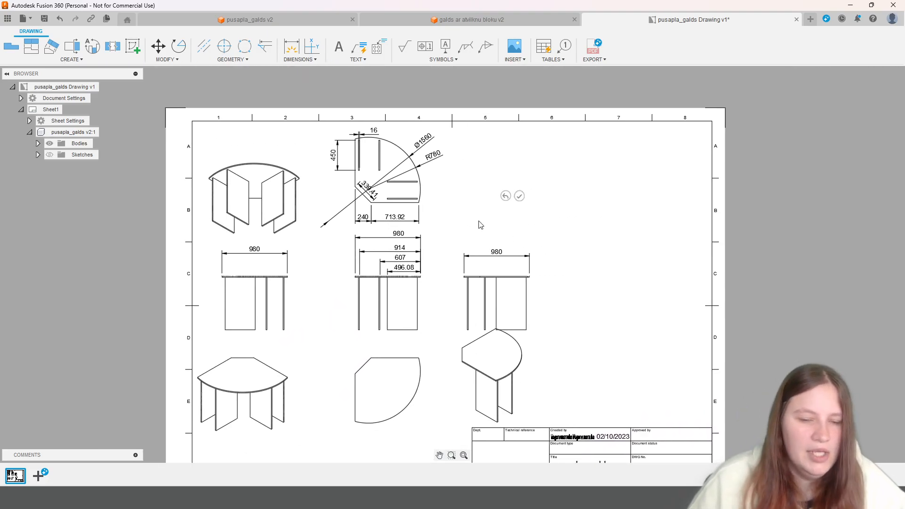
pyautogui.moveTo(496, 358)
pyautogui.mouseDown()
pyautogui.moveTo(608, 358)
pyautogui.moveTo(601, 367)
pyautogui.mouseUp()
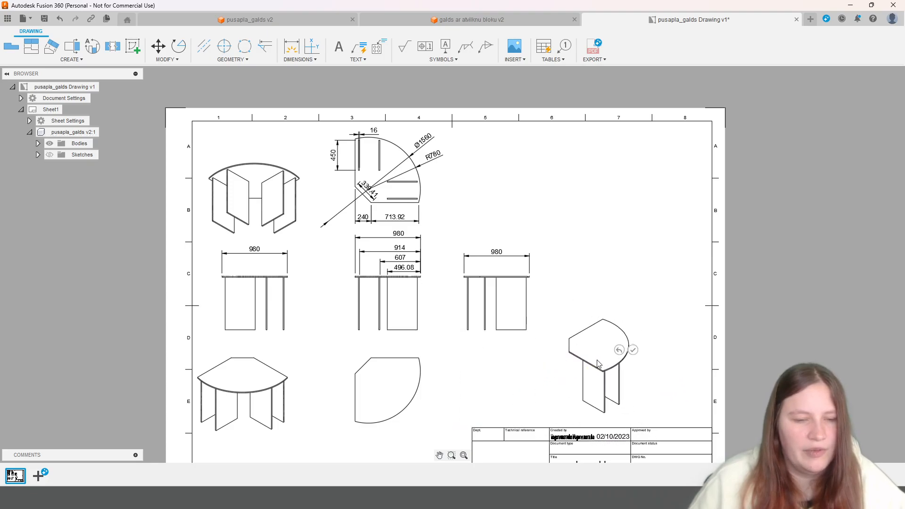
pyautogui.scroll(-2, 489, 194)
pyautogui.scroll(2, 453, 182)
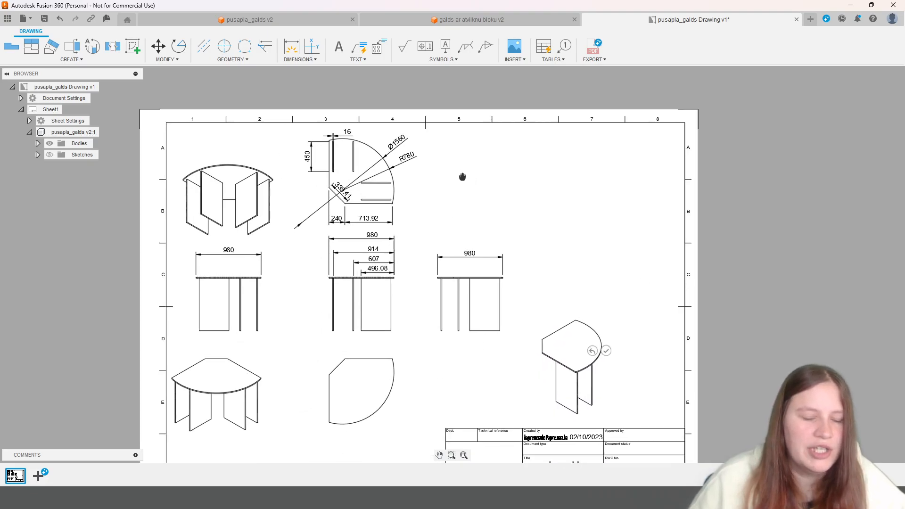
# Step: Move the 339.41 mm dimension of the tabletop's cut corner outside the outline, with its text clear of the diameter line
pyautogui.scroll(3, 497, 192)
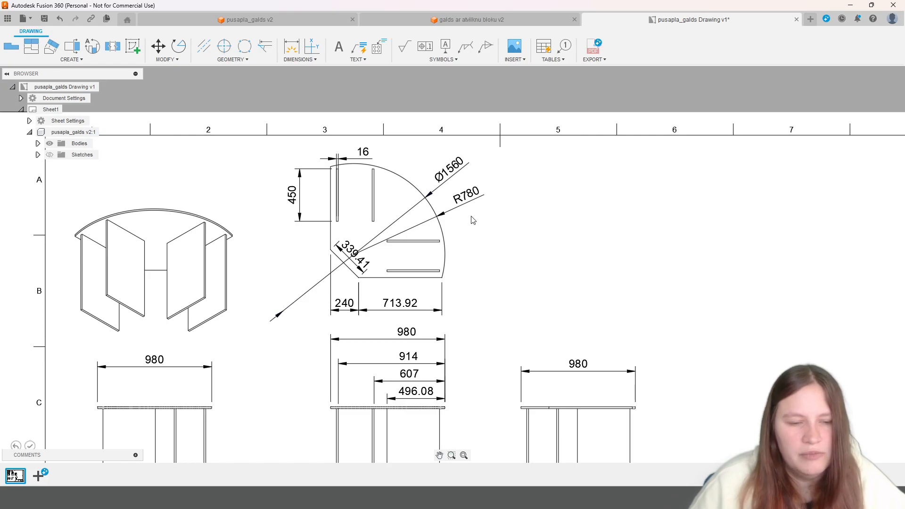
pyautogui.rightClick(357, 257)
pyautogui.click(356, 258)
pyautogui.click(359, 257)
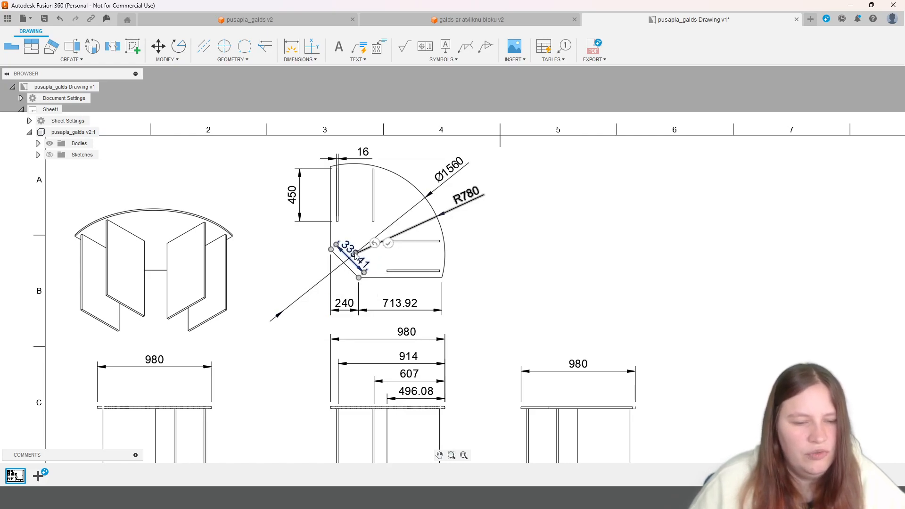
pyautogui.click(356, 256)
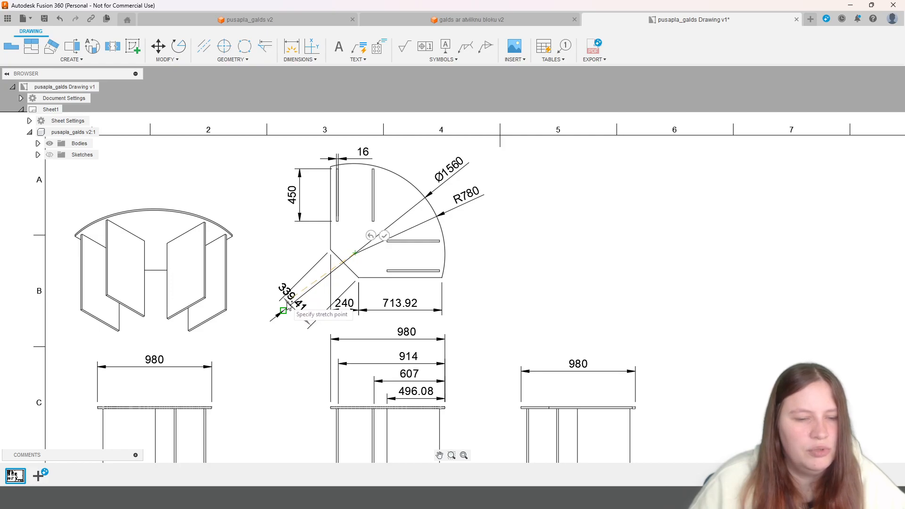
pyautogui.click(276, 263)
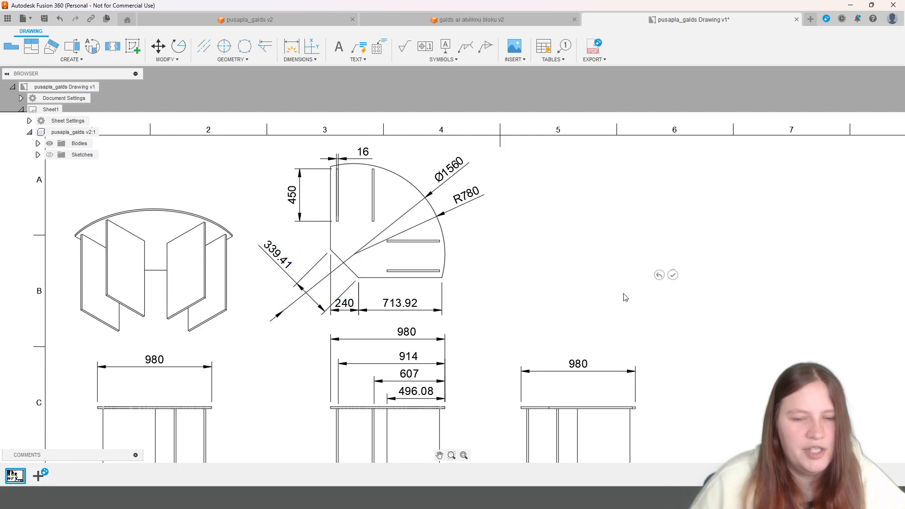
# Step: Switch to the corner desk design "galds ar atvilknu bloku v2" and start a new drawing from the design
pyautogui.click(443, 20)
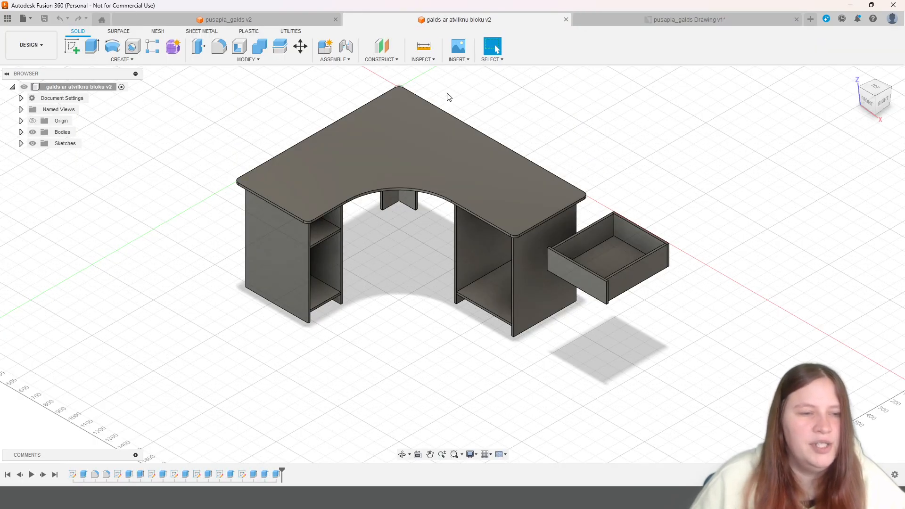
pyautogui.click(27, 47)
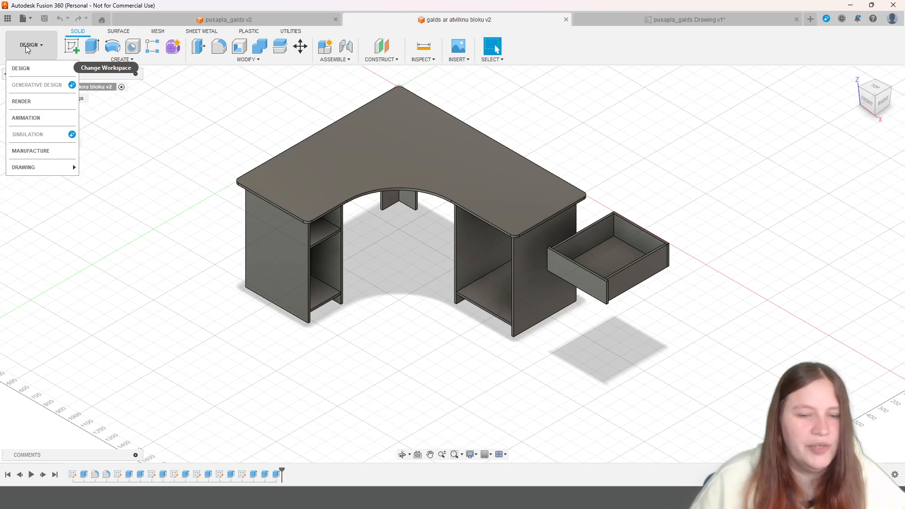
pyautogui.moveTo(66, 175)
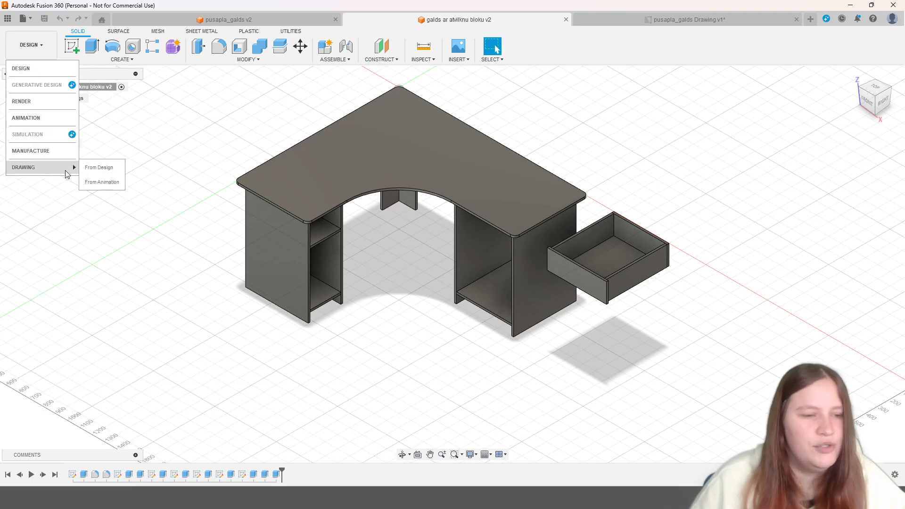
pyautogui.click(94, 168)
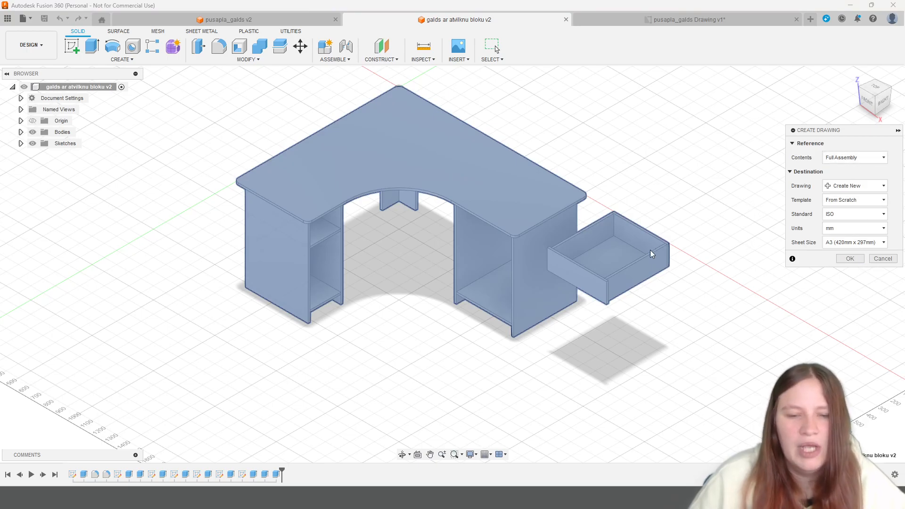
# Step: Set the new drawing's contents to Select and try picking individual desk and drawer parts as its components
pyautogui.click(853, 157)
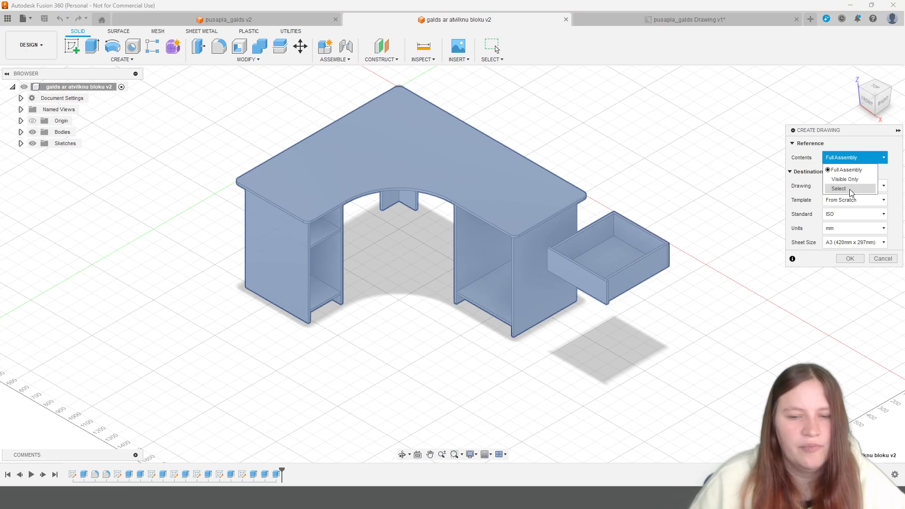
pyautogui.click(842, 188)
pyautogui.click(502, 215)
pyautogui.click(628, 263)
pyautogui.click(518, 210)
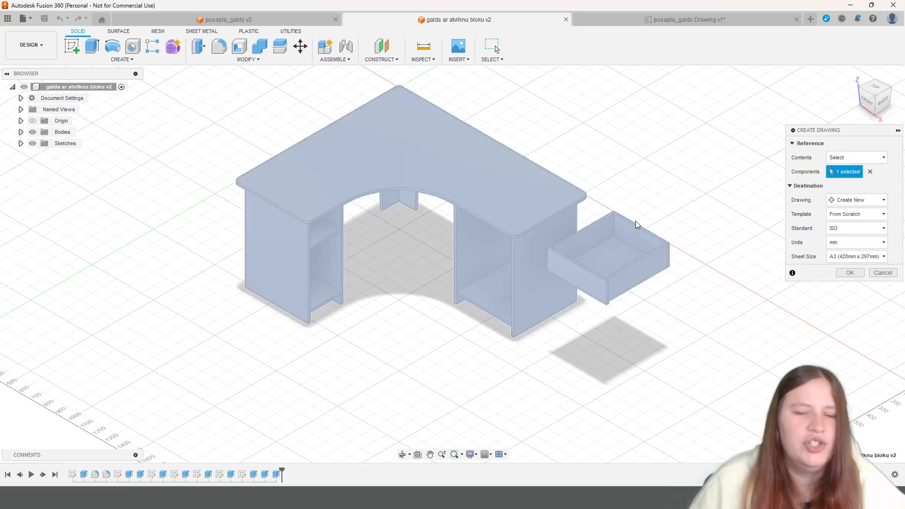
# Step: Expand the desk's list of bodies and cancel the new drawing after setting its contents to Visible Only
pyautogui.click(21, 132)
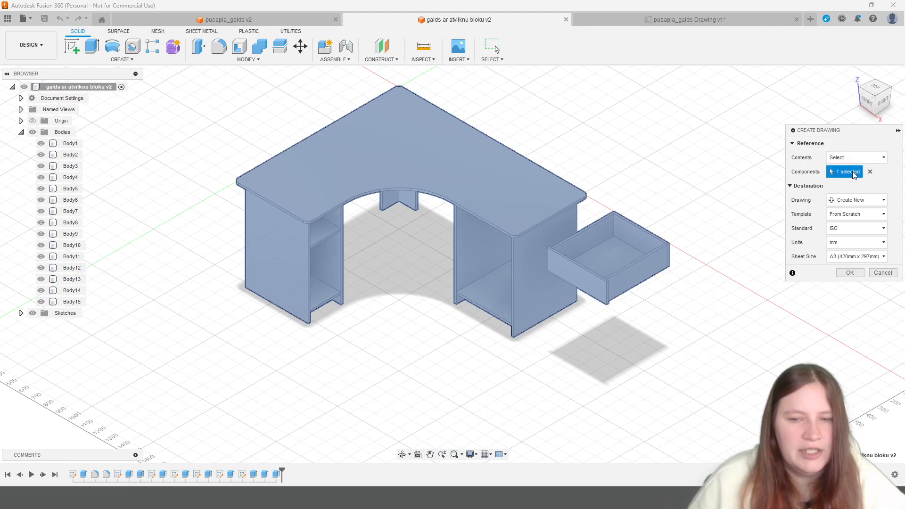
pyautogui.click(855, 158)
pyautogui.click(865, 175)
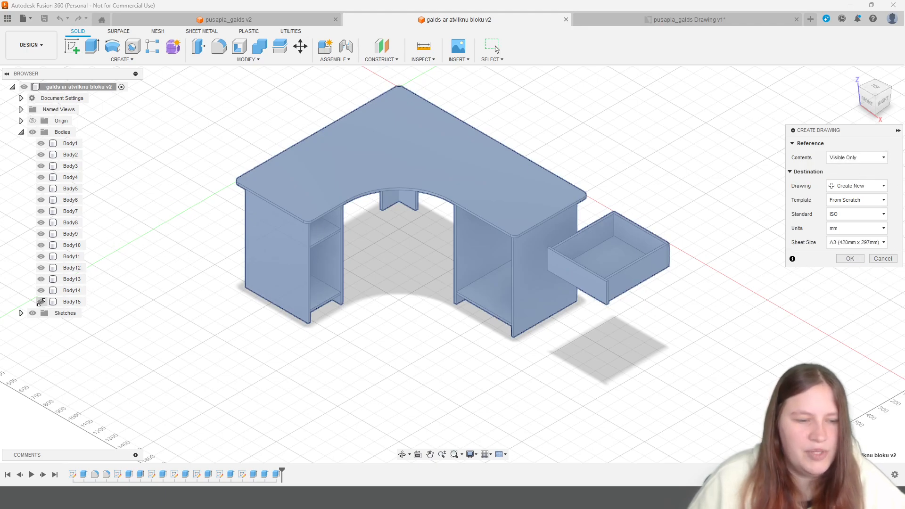
pyautogui.click(873, 261)
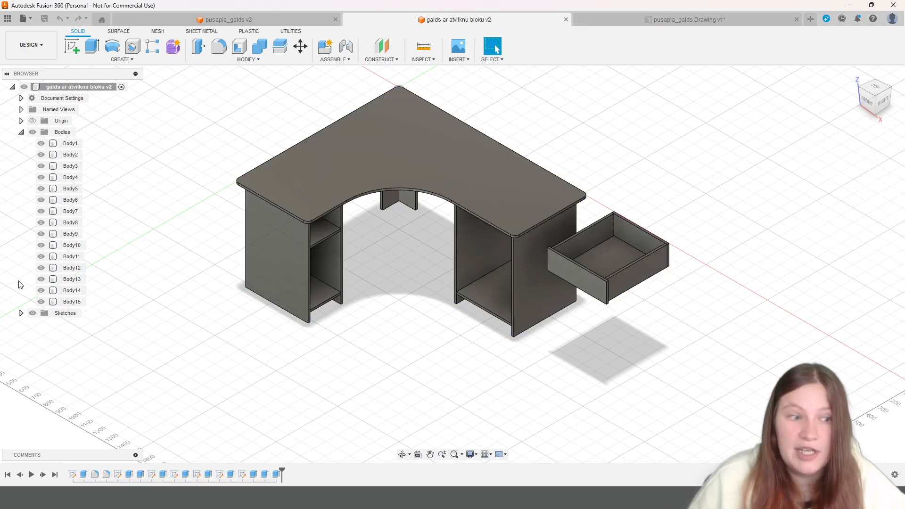
# Step: Hide the five bodies that make up the pulled-out drawer, Body11 through Body15
pyautogui.click(41, 302)
pyautogui.click(41, 291)
pyautogui.click(41, 279)
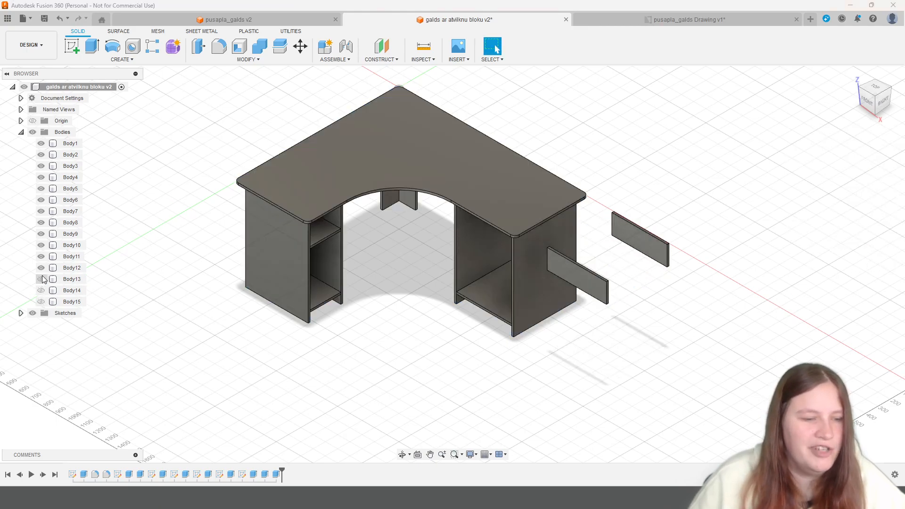
pyautogui.click(41, 268)
pyautogui.click(41, 257)
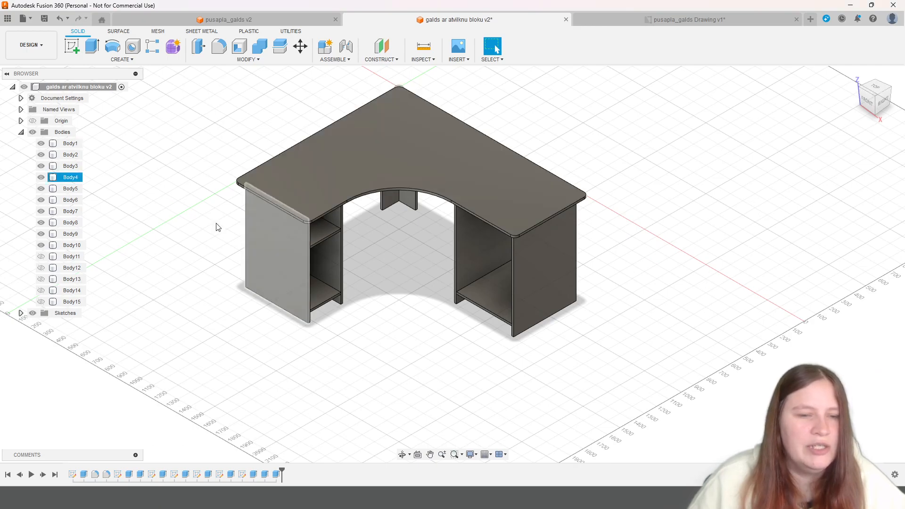
# Step: Create a new A3 drawing from scratch in ISO and mm with Visible Only contents, placing the desk's front view at 1:20
pyautogui.click(31, 45)
pyautogui.moveTo(25, 173)
pyautogui.click(100, 168)
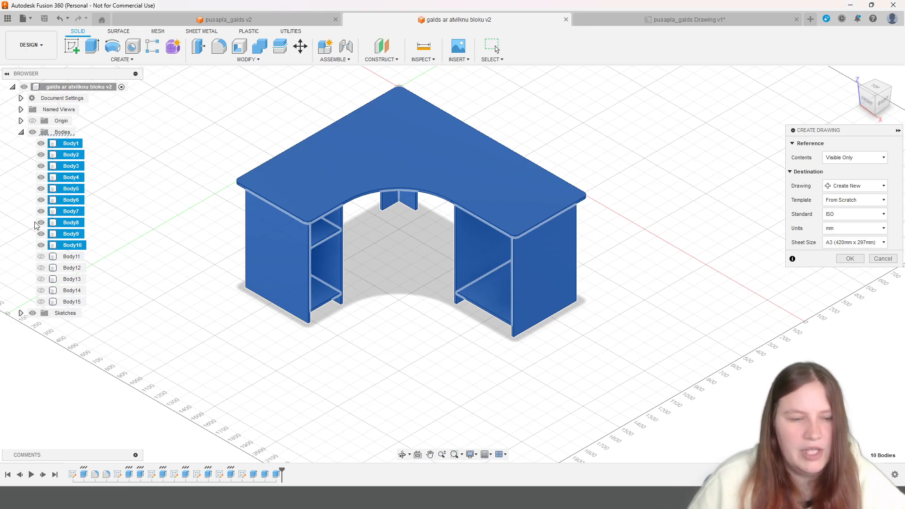
pyautogui.click(844, 258)
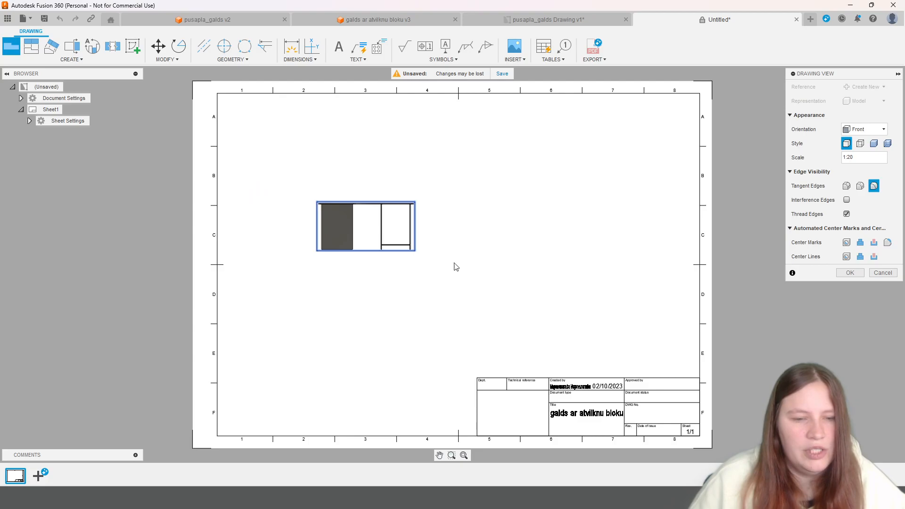
# Step: Switch to the corner desk design and examine the model from the front
pyautogui.click(555, 22)
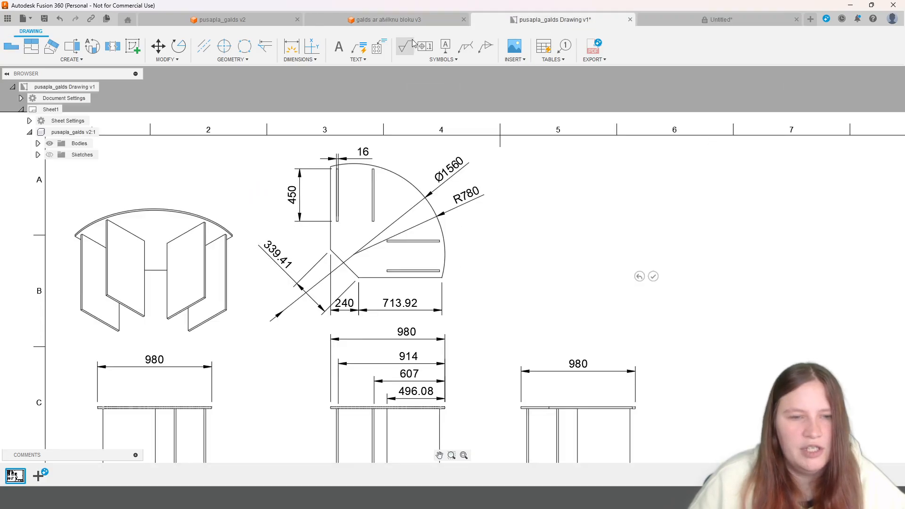
pyautogui.click(381, 22)
pyautogui.moveTo(873, 95)
pyautogui.mouseDown()
pyautogui.moveTo(882, 94)
pyautogui.moveTo(859, 103)
pyautogui.mouseUp()
pyautogui.click(869, 103)
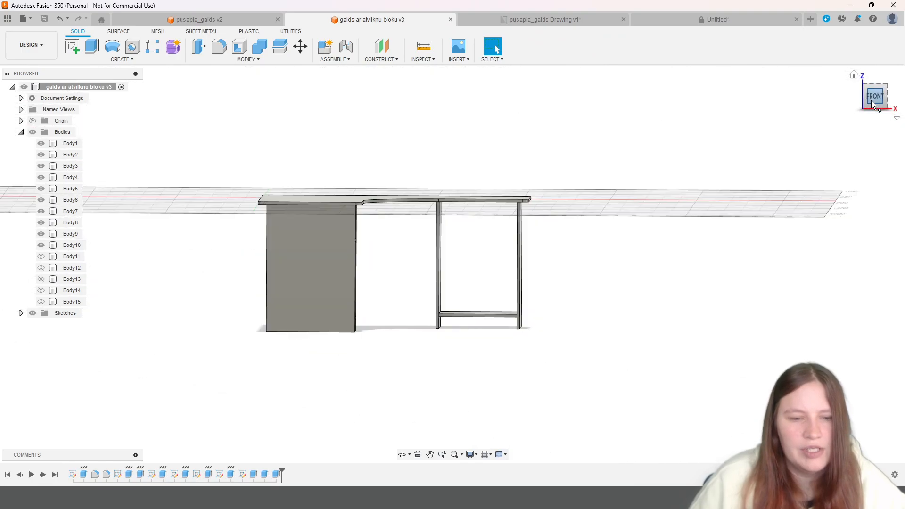
# Step: Return to the new drawing and project views above, below and on both sides of the desk's front view
pyautogui.click(713, 19)
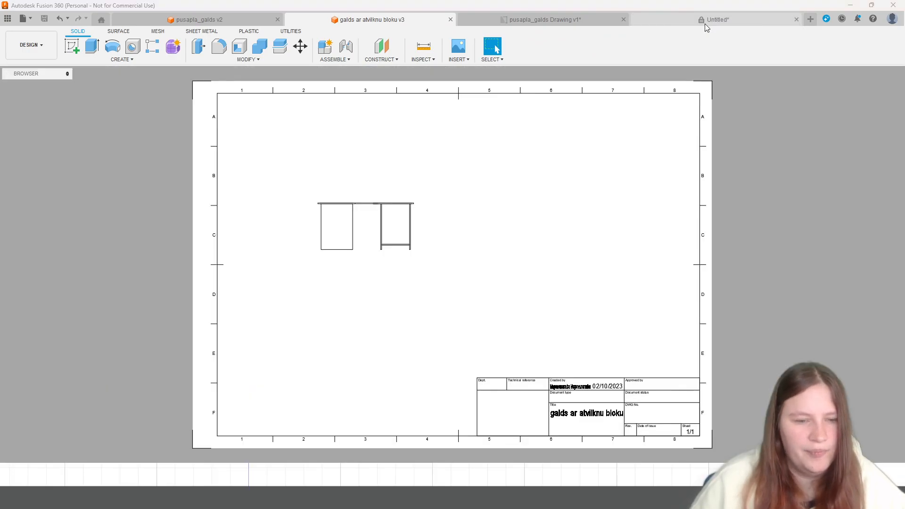
pyautogui.scroll(1, 382, 238)
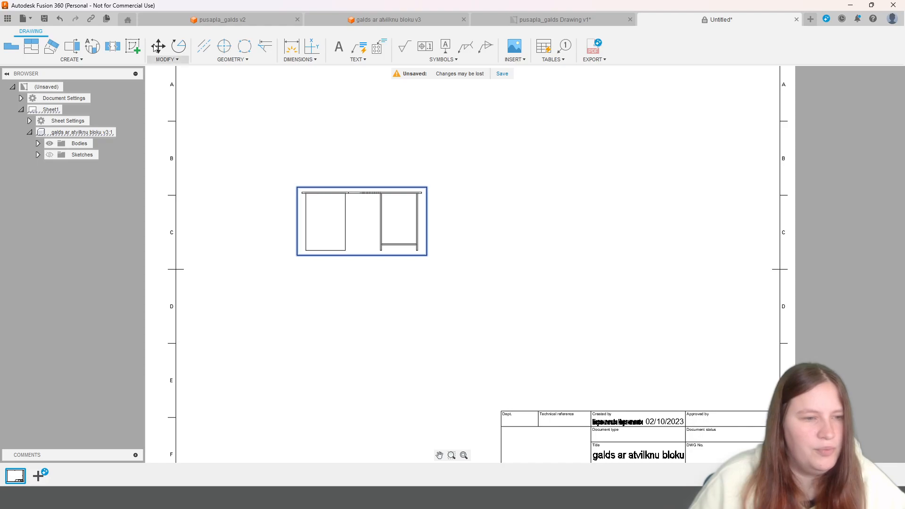
pyautogui.click(38, 49)
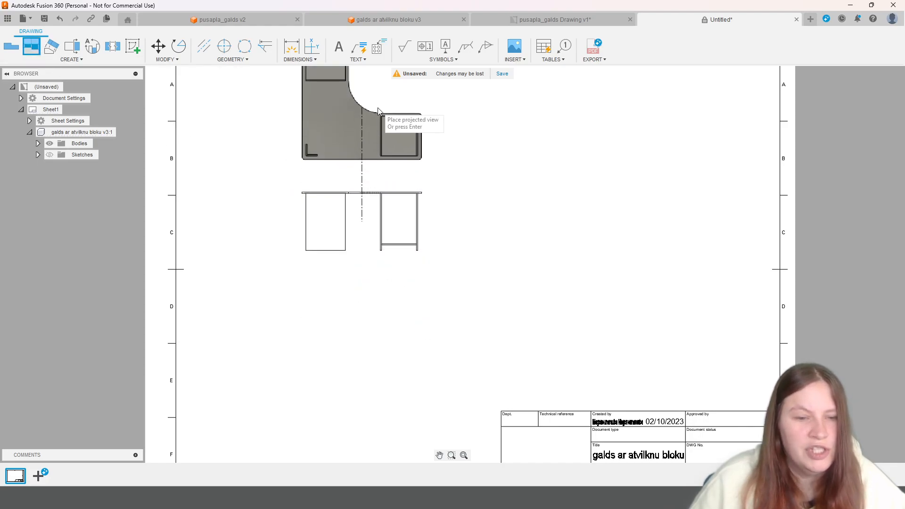
pyautogui.click(380, 330)
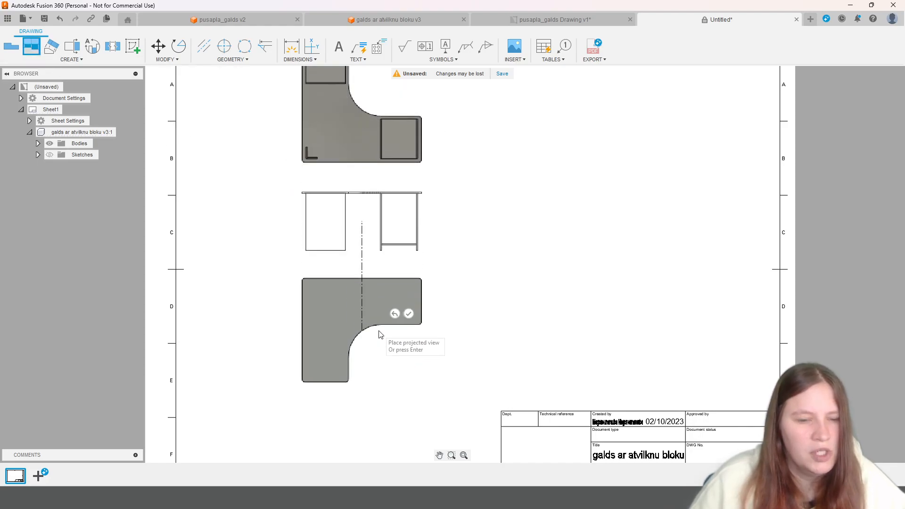
pyautogui.click(509, 222)
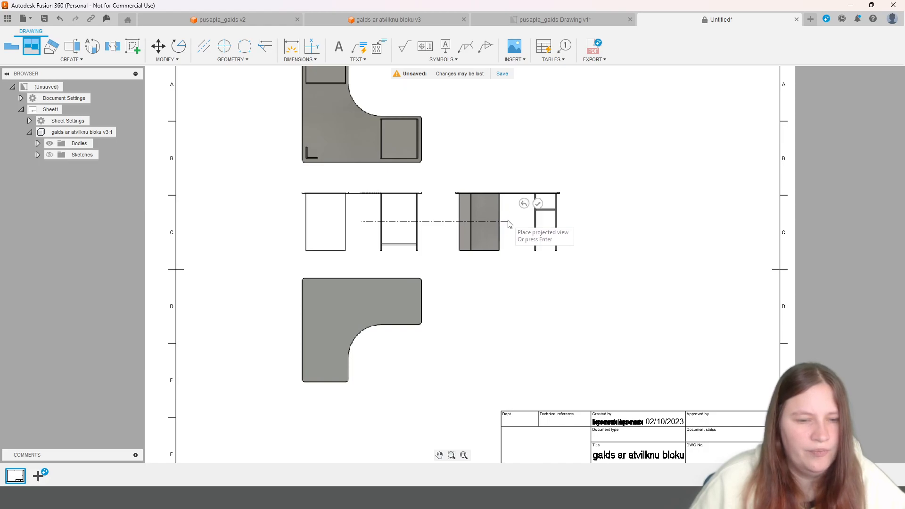
pyautogui.click(238, 229)
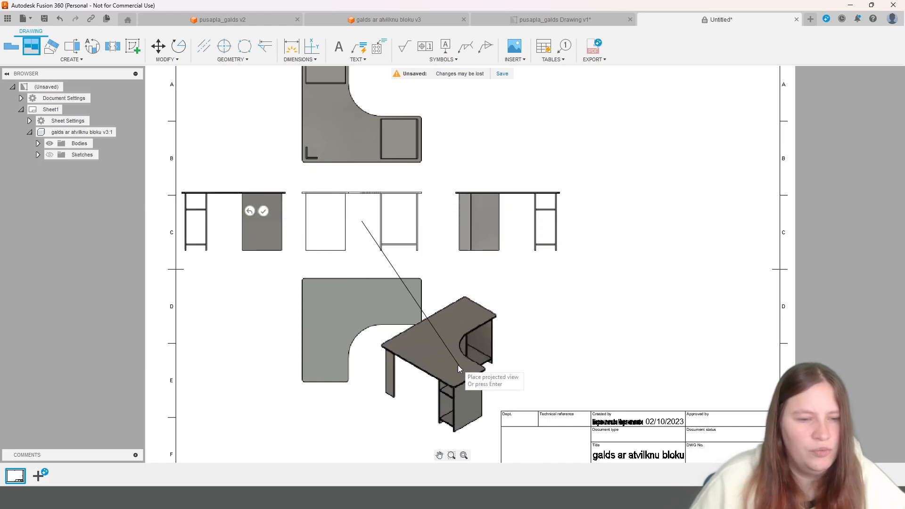
pyautogui.click(264, 213)
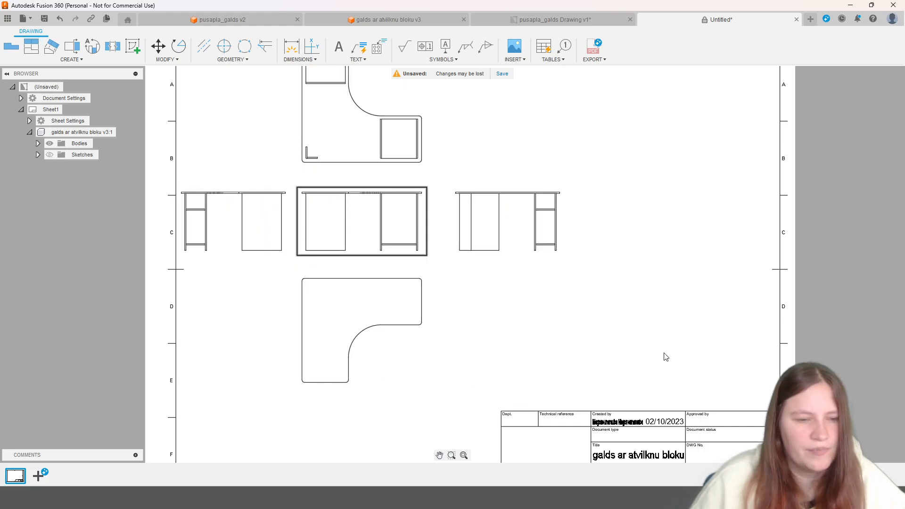
# Step: Move all five desk views together to the right, clear of the sheet's left border
pyautogui.scroll(-2, 679, 362)
pyautogui.moveTo(608, 367)
pyautogui.mouseDown()
pyautogui.moveTo(470, 278)
pyautogui.moveTo(339, 168)
pyautogui.mouseUp()
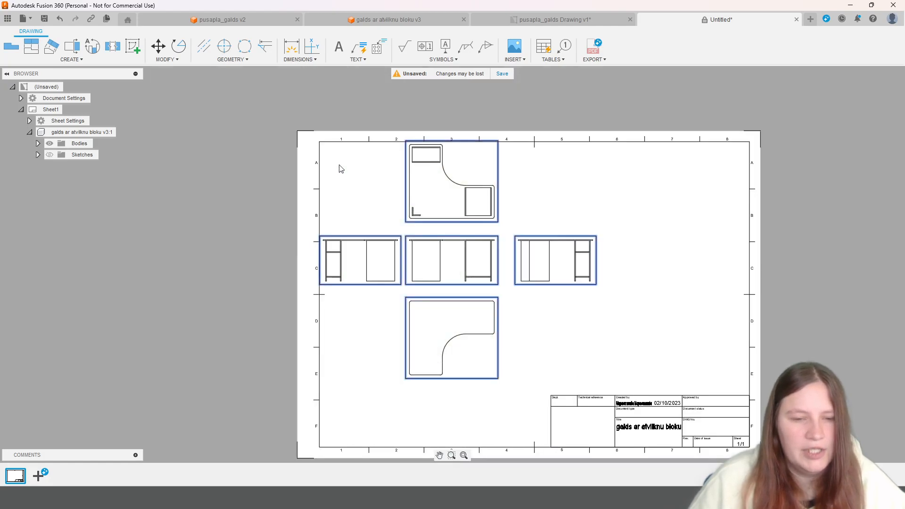
pyautogui.moveTo(426, 222)
pyautogui.mouseDown()
pyautogui.moveTo(441, 210)
pyautogui.moveTo(485, 217)
pyautogui.mouseUp()
pyautogui.scroll(2, 646, 217)
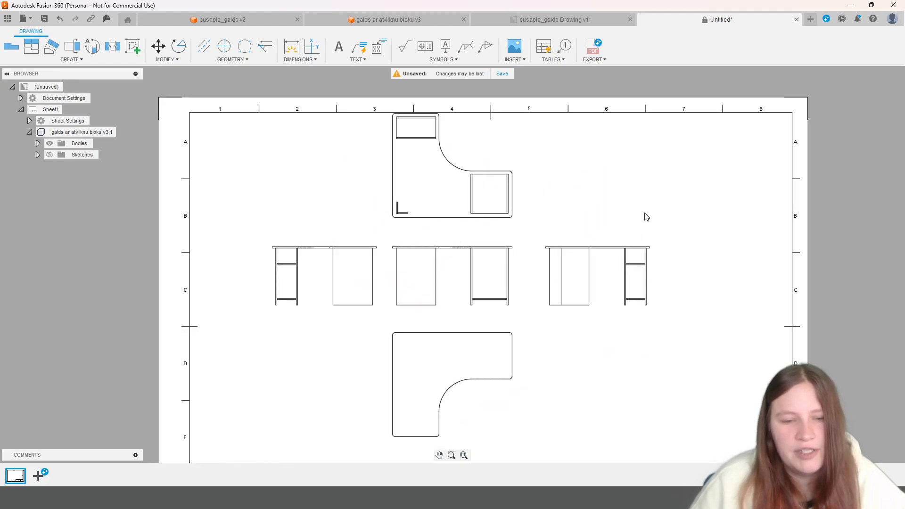
pyautogui.moveTo(733, 312); pyautogui.dragTo(764, 267, button='middle')
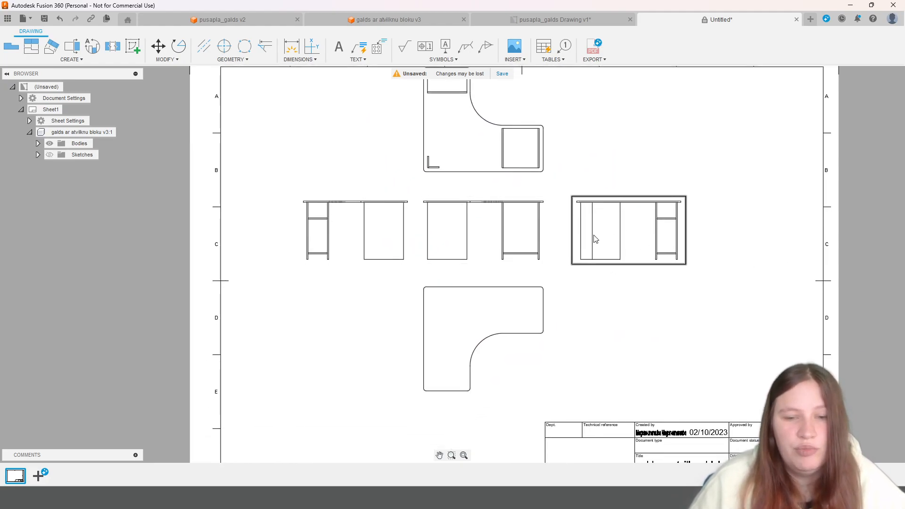
pyautogui.moveTo(530, 204)
pyautogui.mouseDown(button='middle')
pyautogui.moveTo(487, 218)
pyautogui.moveTo(485, 227)
pyautogui.mouseUp(button='middle')
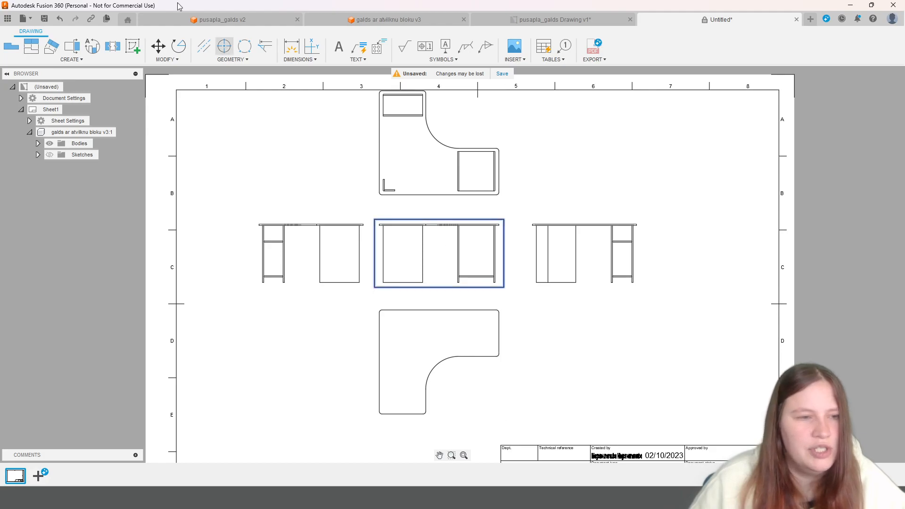
pyautogui.click(51, 47)
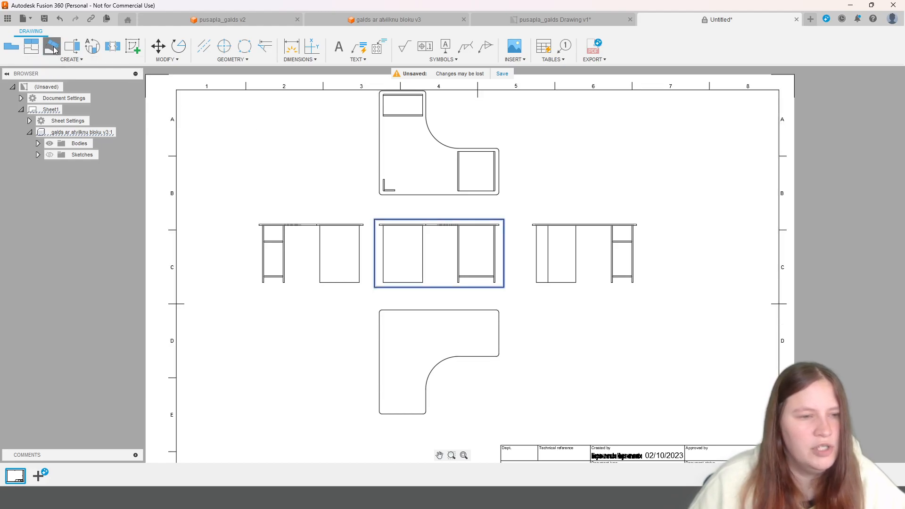
pyautogui.click(458, 278)
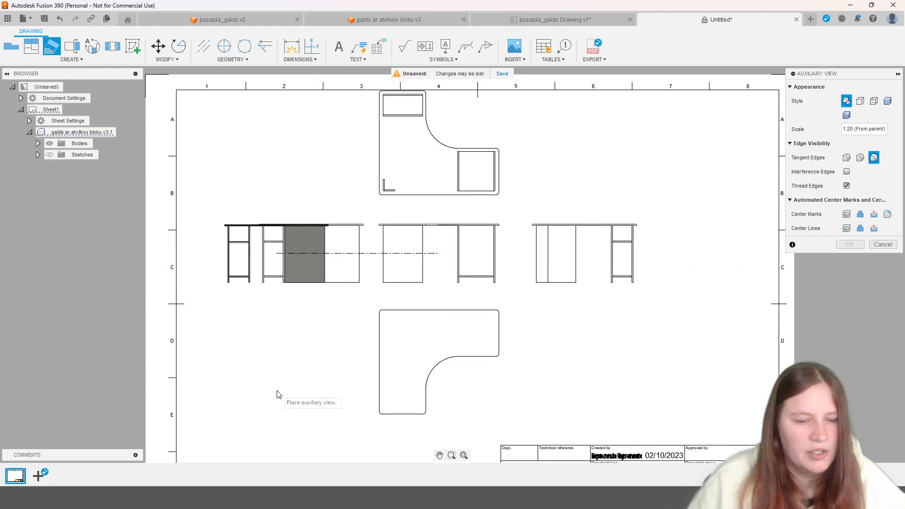
pyautogui.press('Escape')
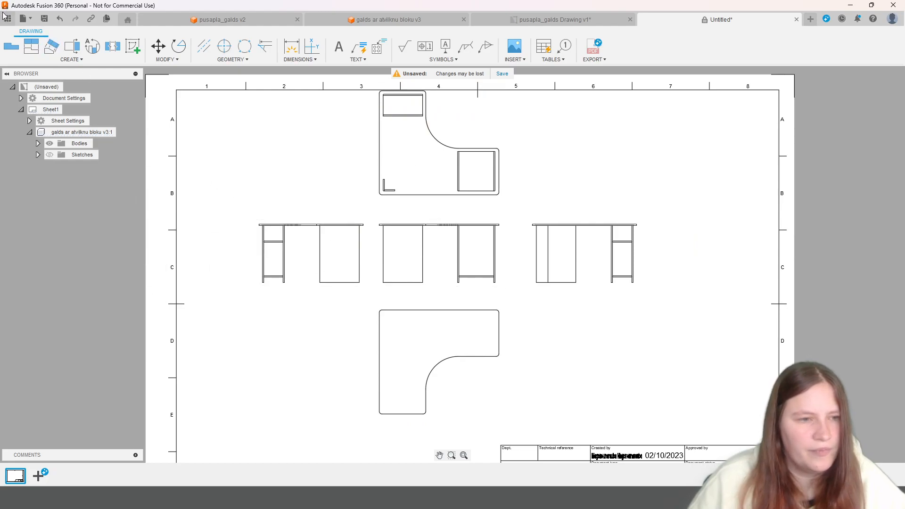
# Step: Project three isometric views from the front view into the sheet's lower-right, upper-left and lower-left areas
pyautogui.click(31, 46)
pyautogui.click(439, 253)
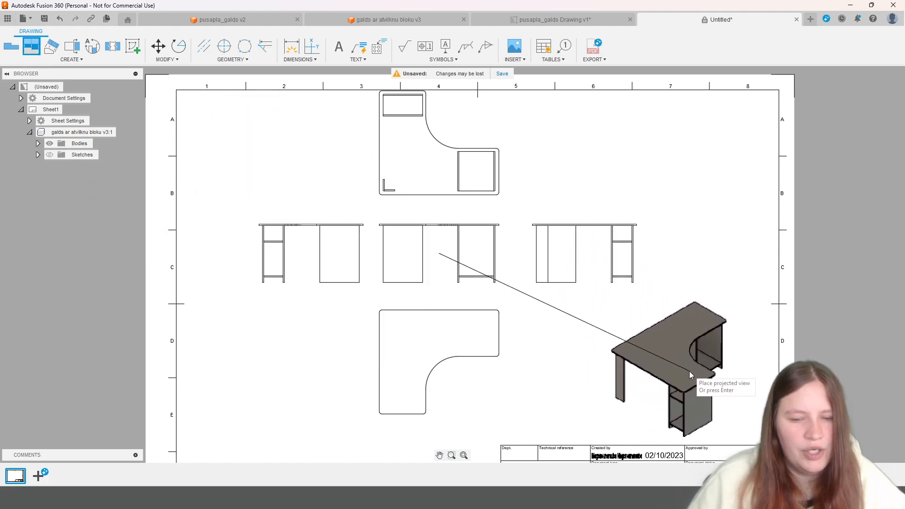
pyautogui.click(723, 375)
pyautogui.click(251, 134)
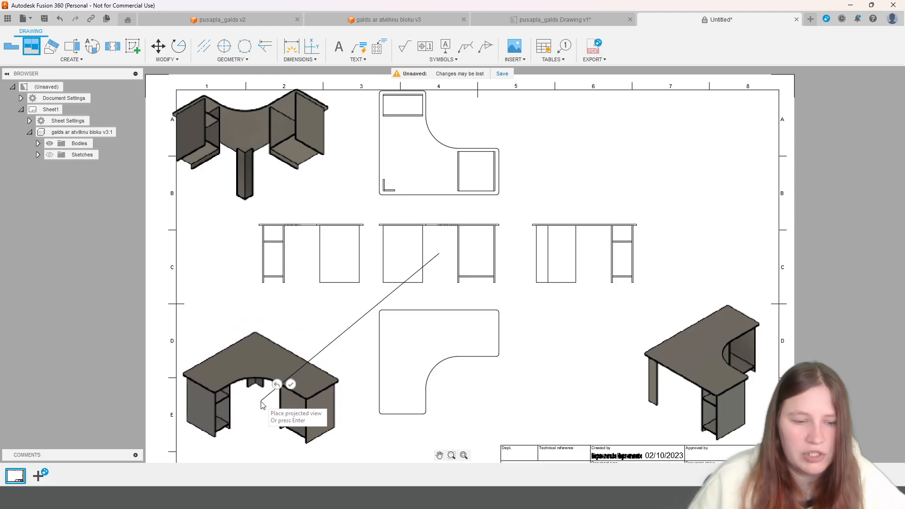
pyautogui.click(263, 405)
pyautogui.click(291, 384)
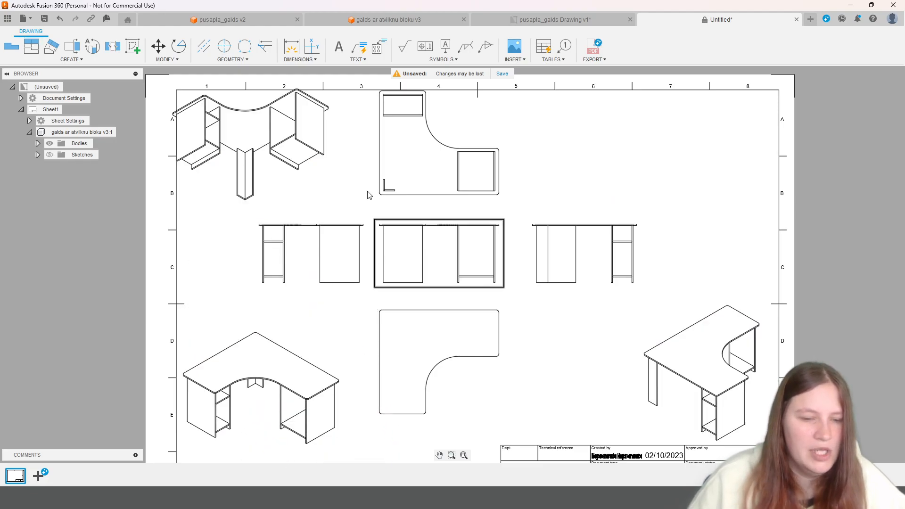
# Step: Set the upper-left isometric view's scale to 1:40 and move the view into the sheet's upper-left corner
pyautogui.moveTo(272, 163); pyautogui.dragTo(297, 174)
pyautogui.click(167, 60)
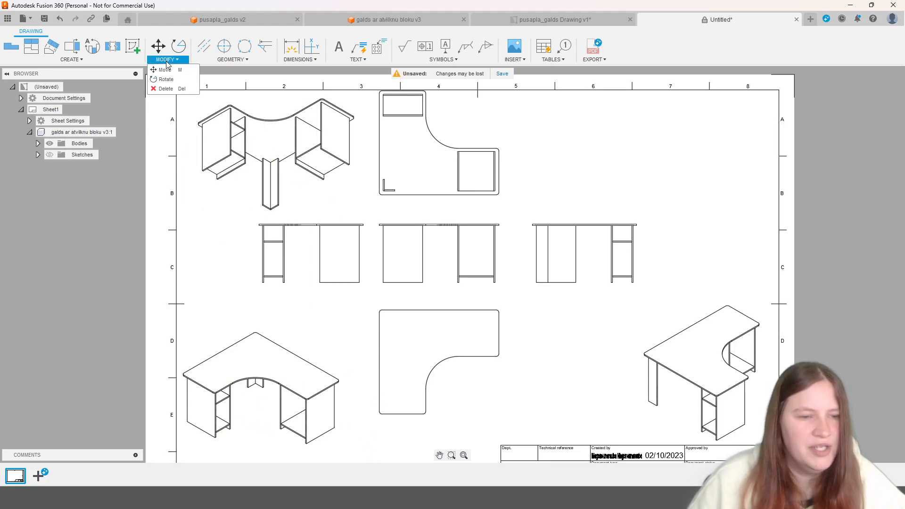
pyautogui.click(165, 70)
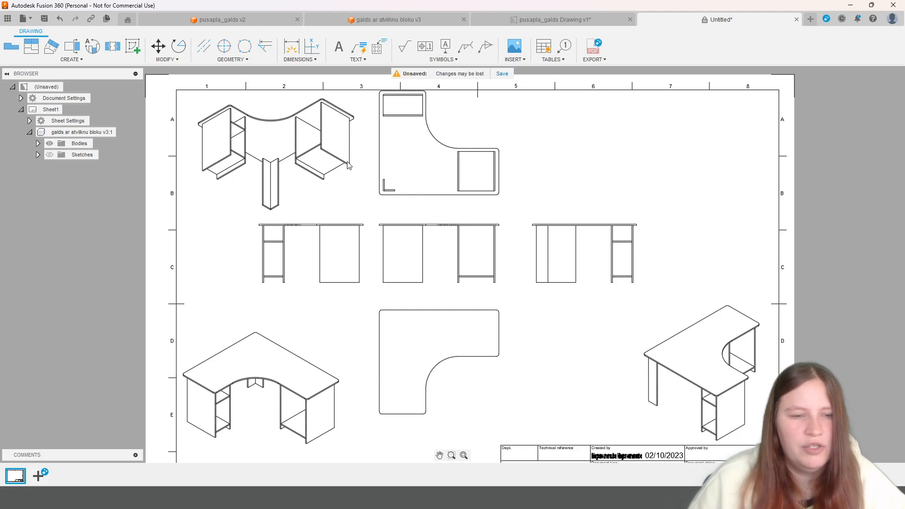
pyautogui.rightClick(300, 167)
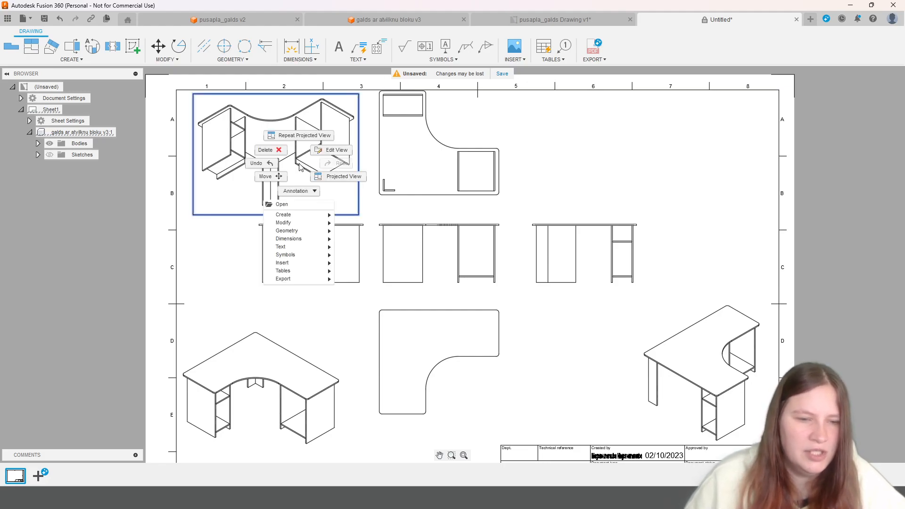
pyautogui.click(331, 150)
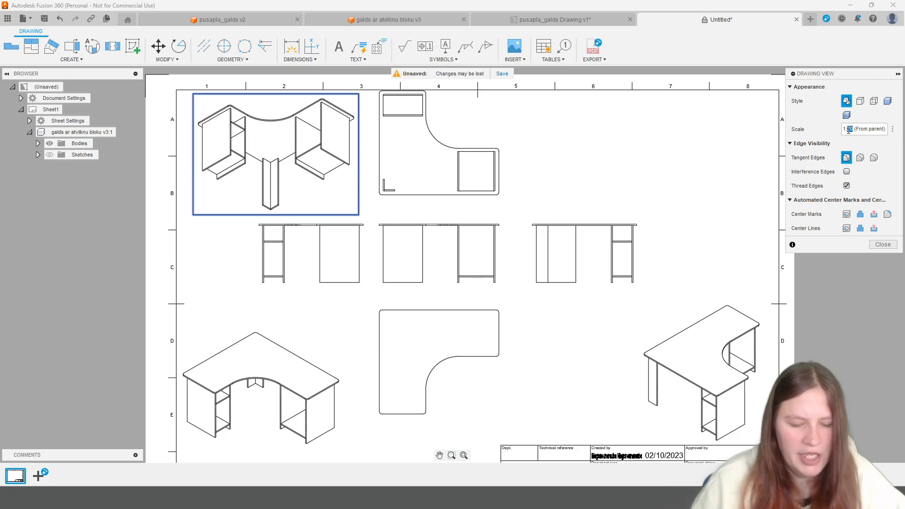
pyautogui.write('40')
pyautogui.press('Return')
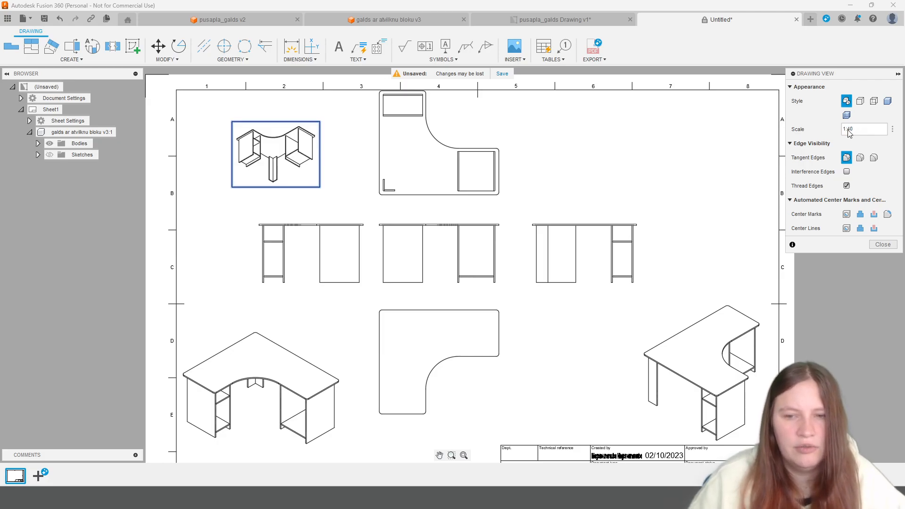
pyautogui.click(883, 244)
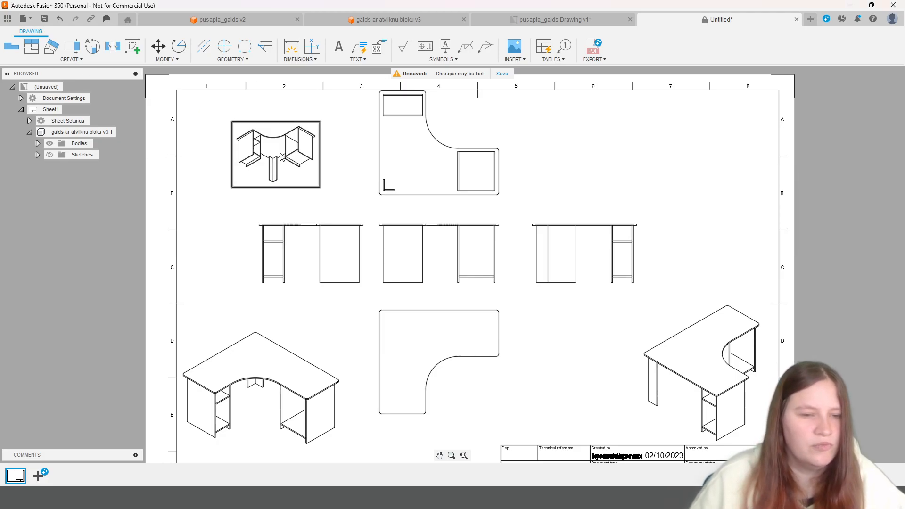
pyautogui.moveTo(276, 157); pyautogui.dragTo(229, 130)
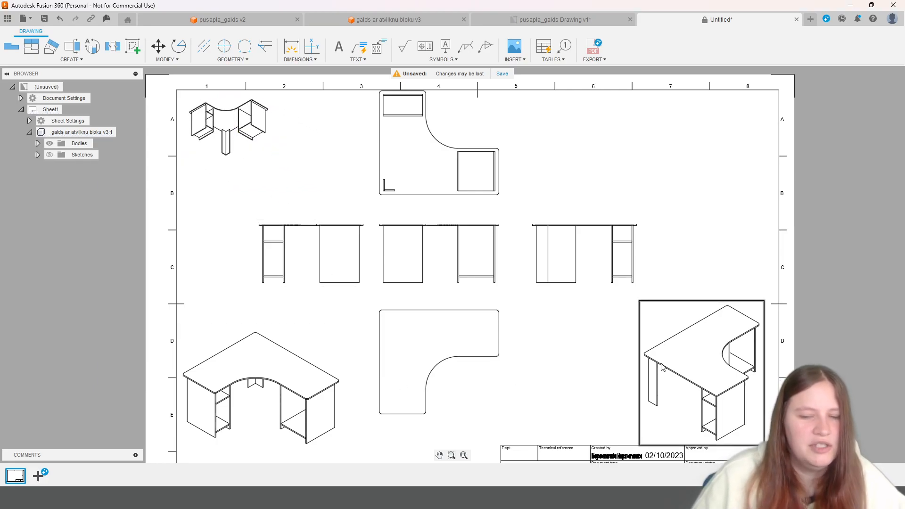
# Step: Set the lower-right isometric view's scale to 1:40 and move it beside the small isometric view in the upper-left corner
pyautogui.rightClick(711, 367)
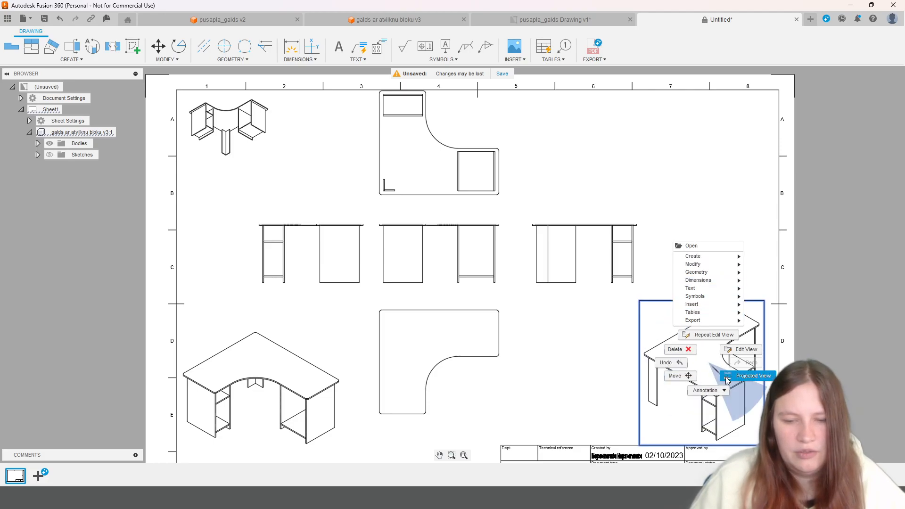
pyautogui.click(738, 352)
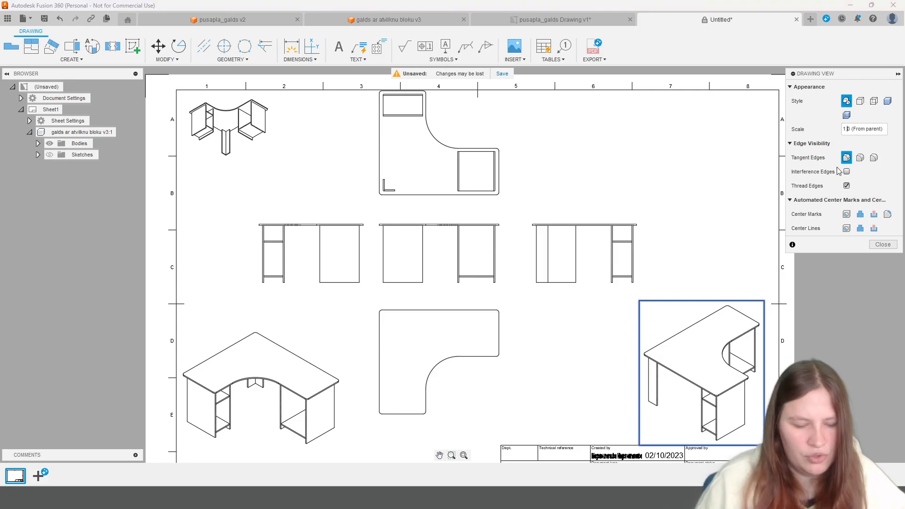
pyautogui.press('Return')
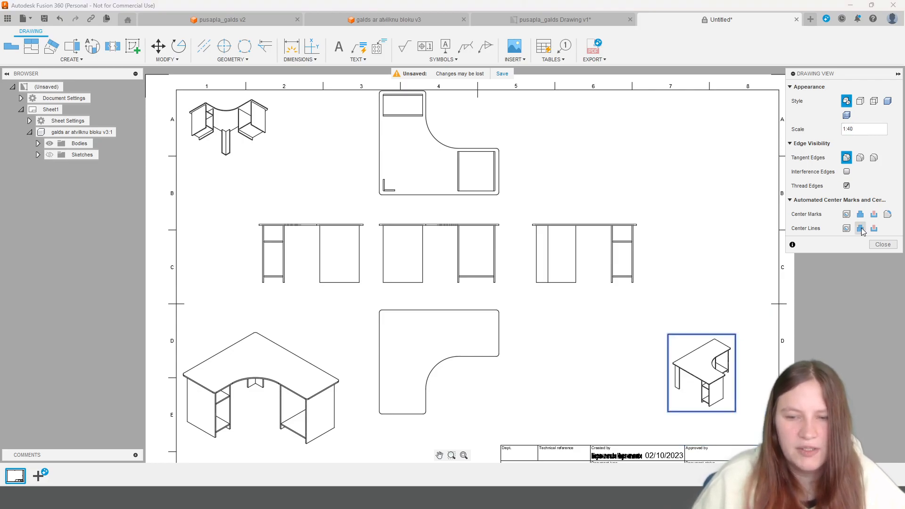
pyautogui.click(880, 244)
pyautogui.click(703, 392)
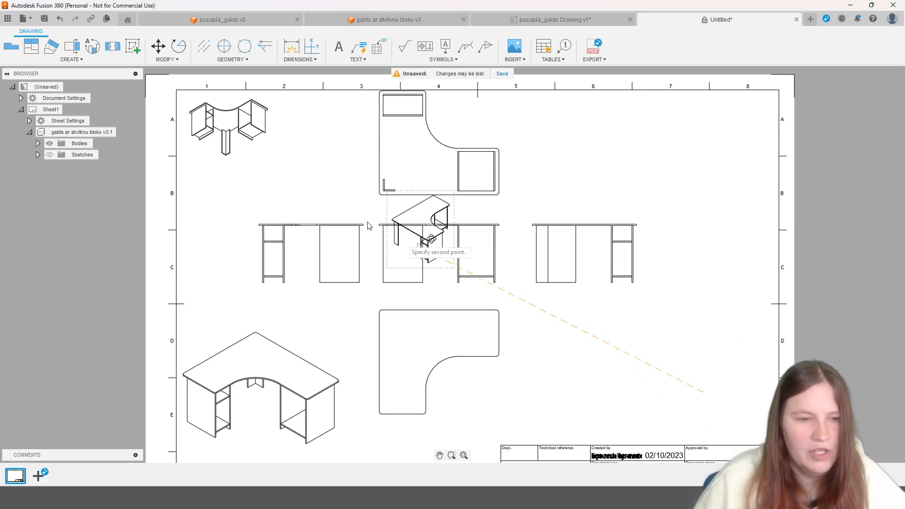
pyautogui.click(307, 150)
# Step: Move the large isometric view from the sheet's lower-left area into its upper-right corner
pyautogui.click(312, 431)
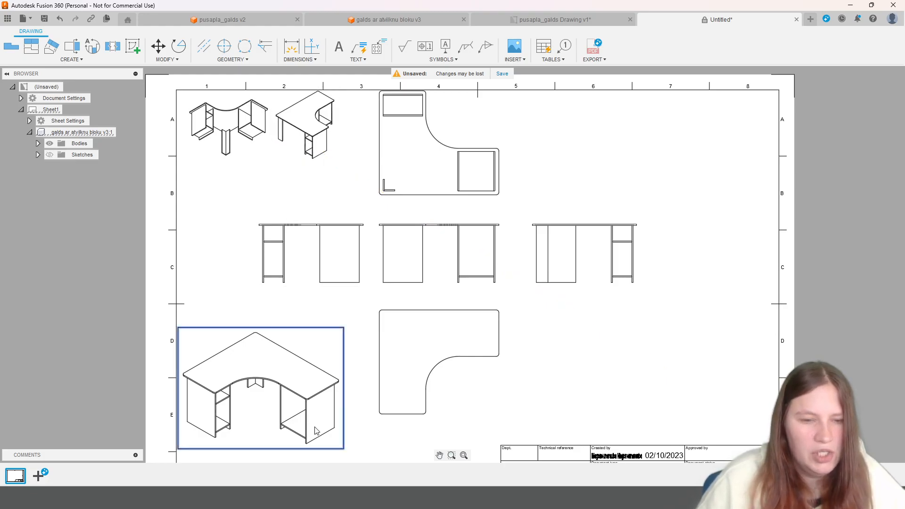
pyautogui.press('m')
pyautogui.click(313, 427)
pyautogui.click(746, 198)
# Step: Move the five orthographic desk views together slightly down the sheet, leaving the isometric views in place
pyautogui.click(600, 386)
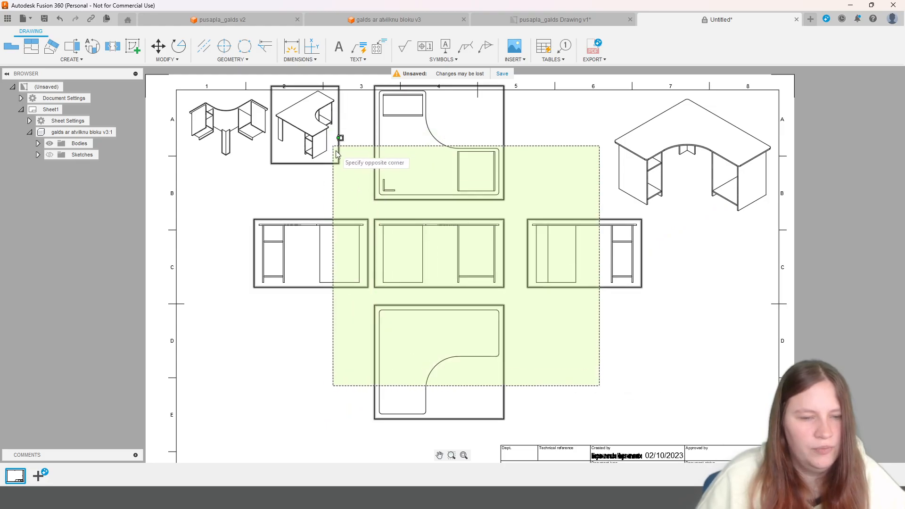
pyautogui.click(360, 167)
pyautogui.press('m')
pyautogui.click(445, 201)
pyautogui.click(446, 236)
pyautogui.scroll(3, 515, 330)
pyautogui.moveTo(516, 330); pyautogui.dragTo(501, 141, button='middle')
pyautogui.scroll(2, 444, 267)
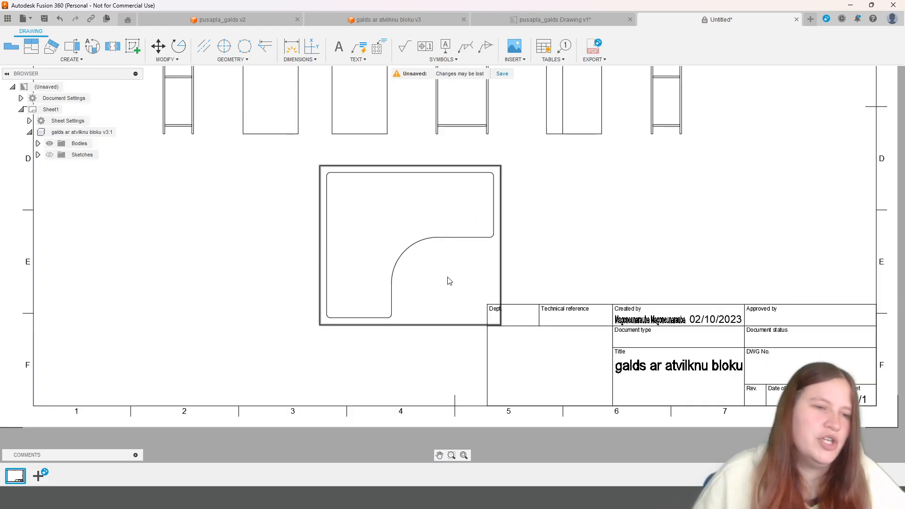
pyautogui.click(291, 47)
pyautogui.click(327, 191)
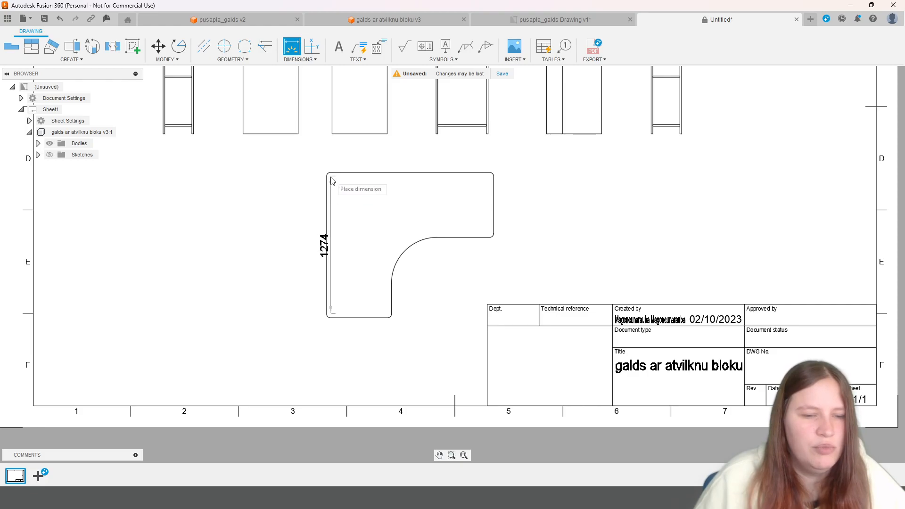
pyautogui.scroll(-2, 228, 210)
pyautogui.scroll(3, 233, 213)
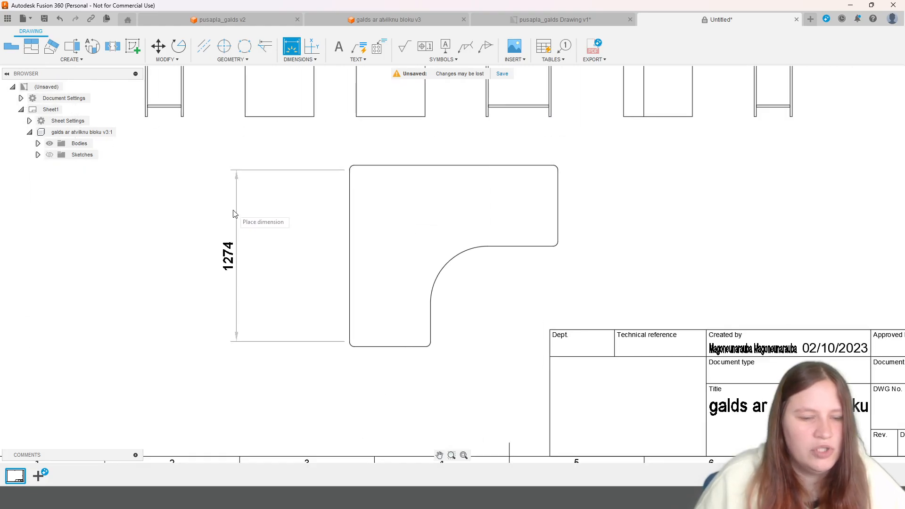
pyautogui.scroll(2, 234, 216)
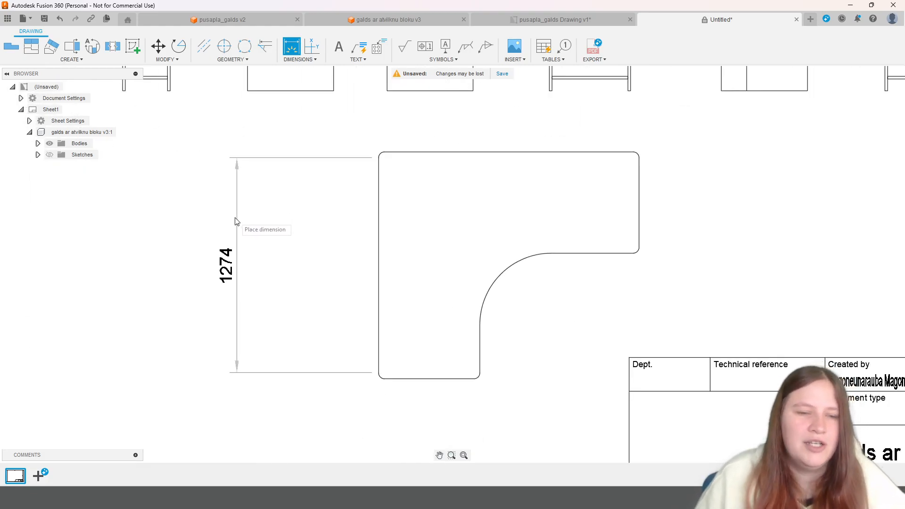
pyautogui.press('Escape')
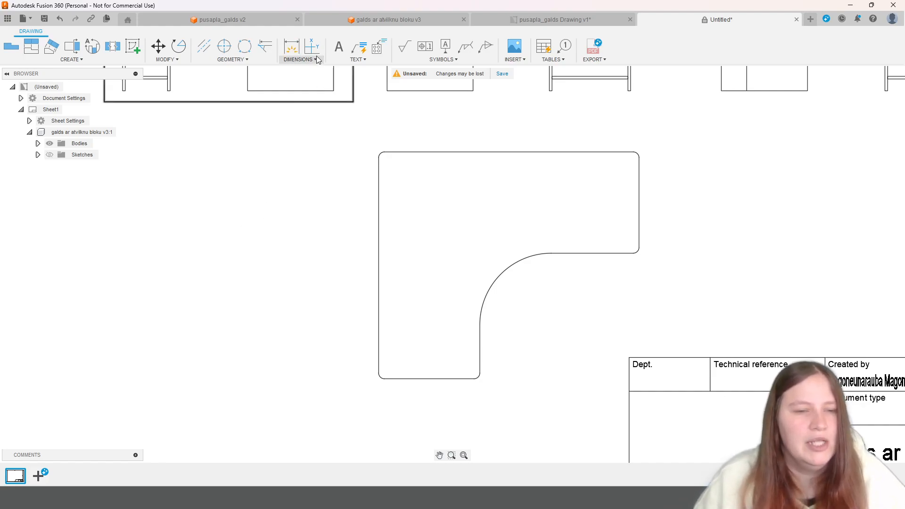
pyautogui.click(292, 47)
pyautogui.click(432, 152)
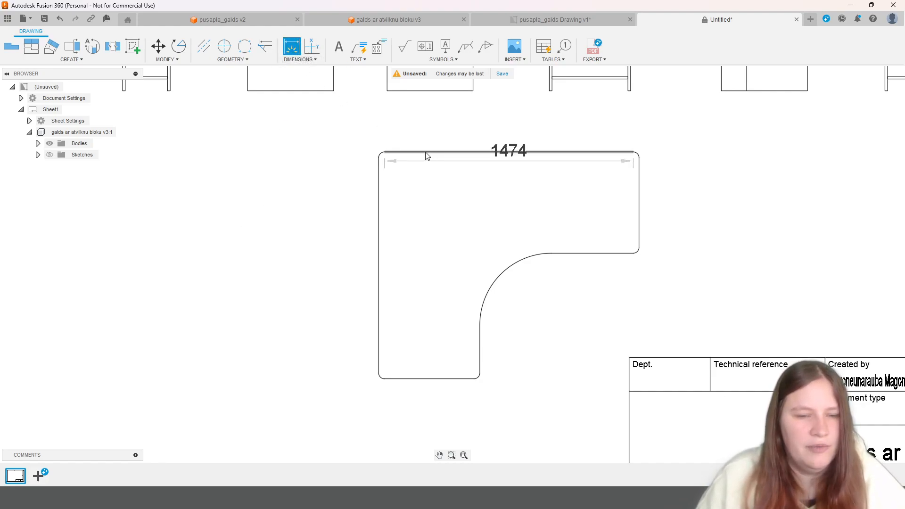
# Step: Add linear dimensions for the L-shaped tabletop's overall depth along its left side and overall width above it
pyautogui.click(291, 60)
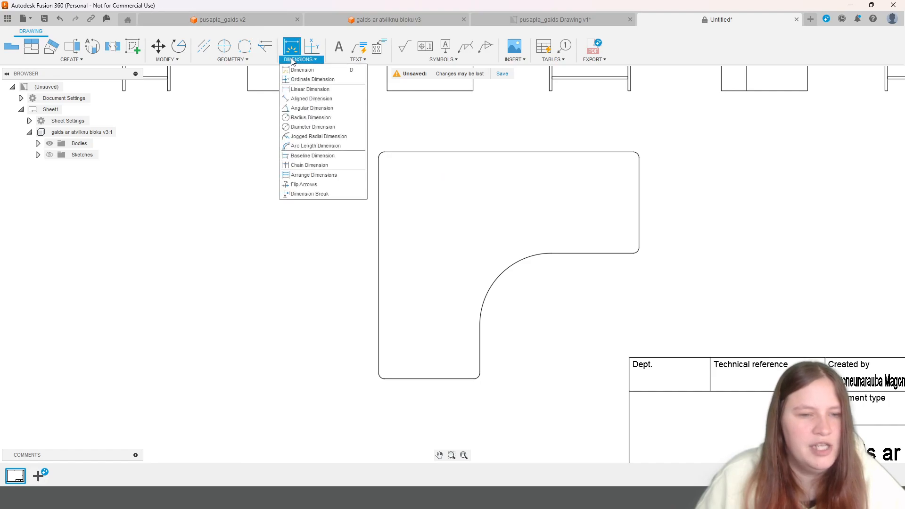
pyautogui.click(302, 89)
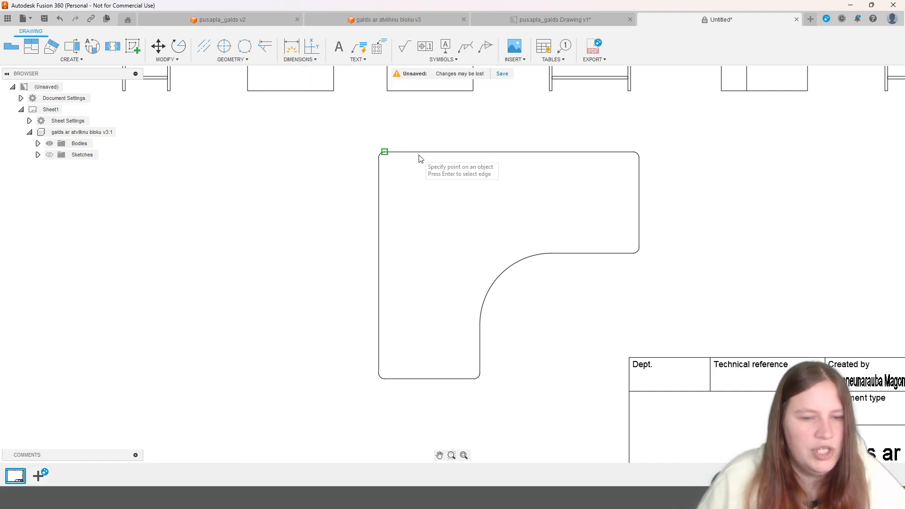
pyautogui.click(384, 154)
pyautogui.click(385, 379)
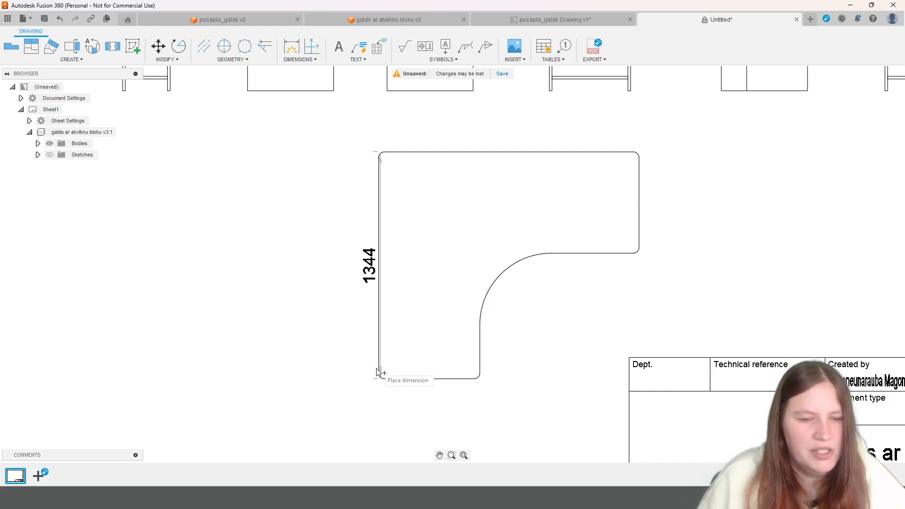
pyautogui.click(323, 369)
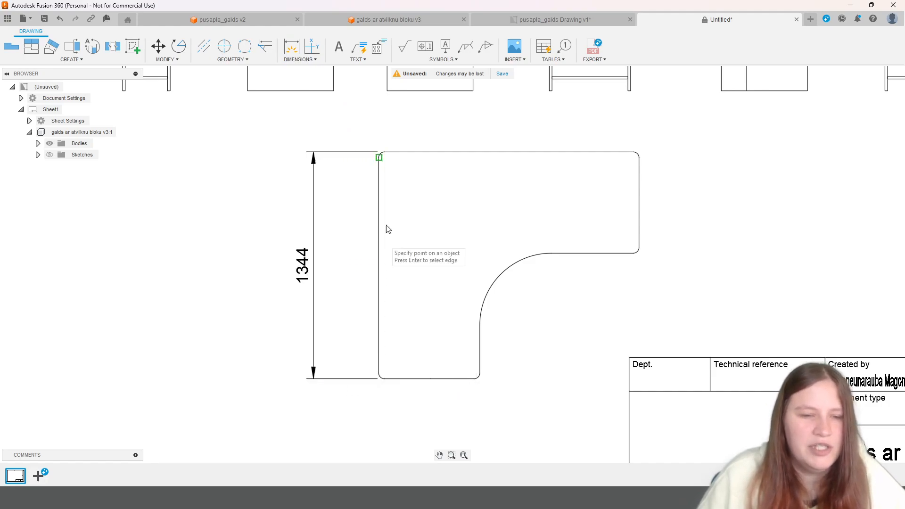
pyautogui.click(380, 154)
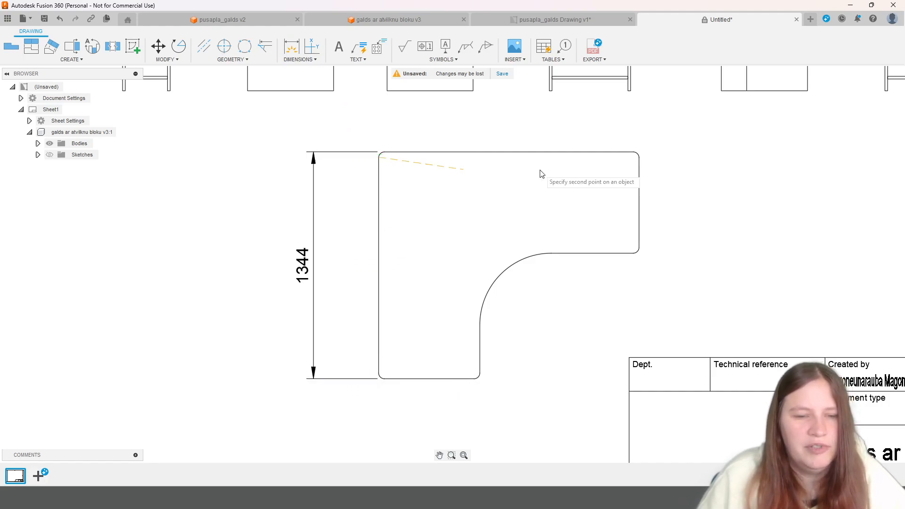
pyautogui.click(640, 158)
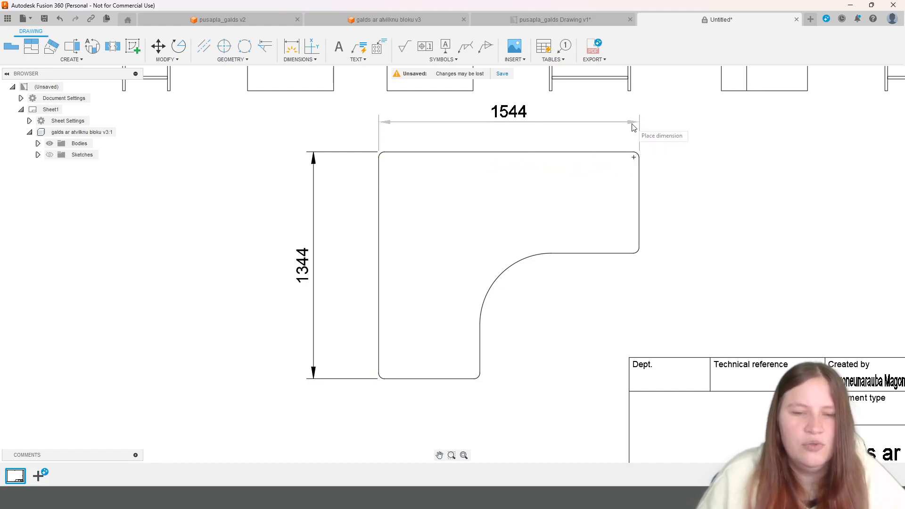
pyautogui.click(633, 127)
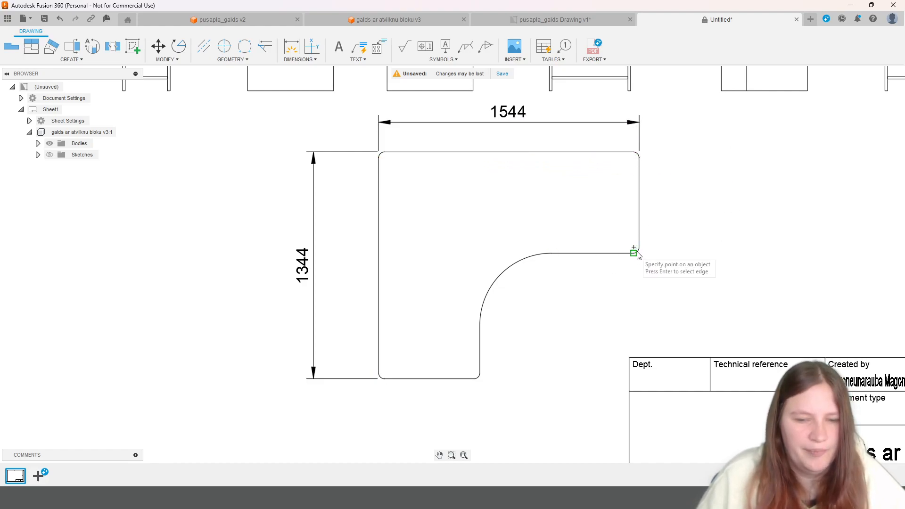
# Step: Add linear dimensions for the width of the tabletop's lower arm and the depth of its right arm
pyautogui.click(379, 371)
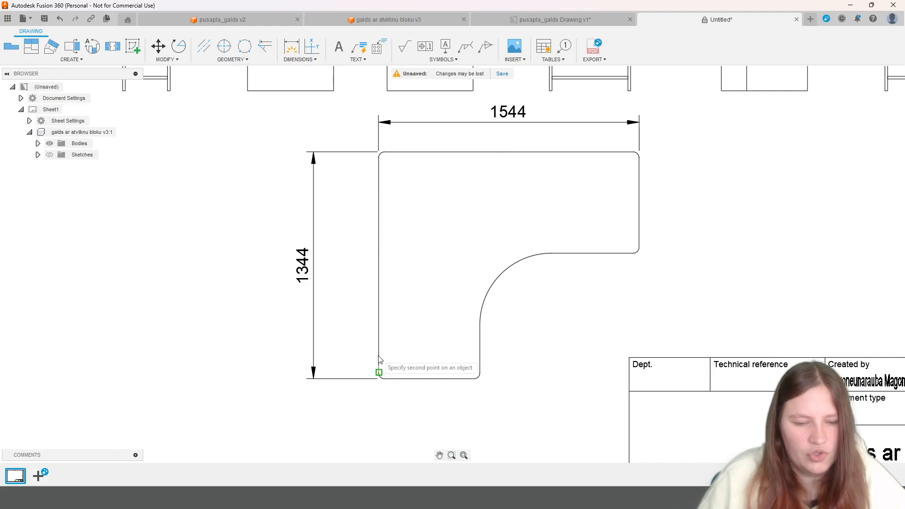
pyautogui.click(480, 373)
pyautogui.click(460, 422)
pyautogui.click(633, 152)
pyautogui.click(633, 254)
pyautogui.click(701, 254)
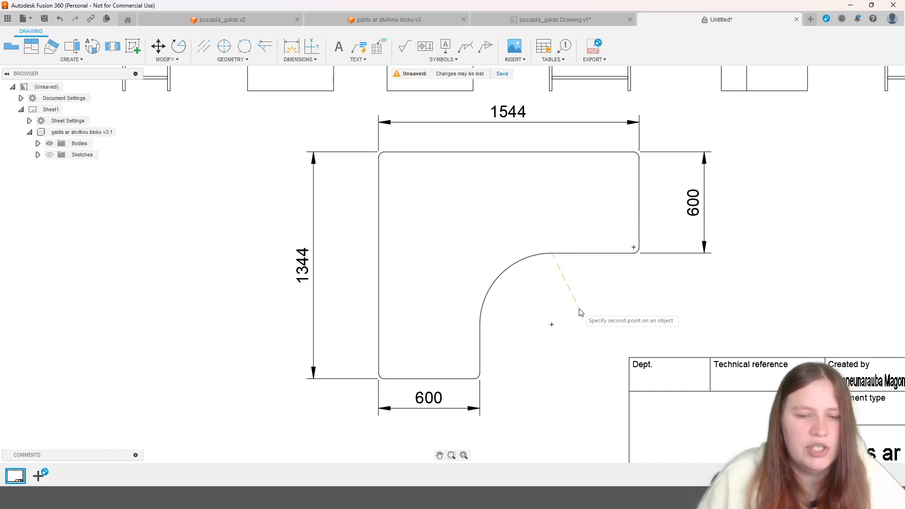
pyautogui.press('Escape')
# Step: Add a radius dimension to the tabletop's large concave inner arc, placing it outside the outline
pyautogui.click(300, 59)
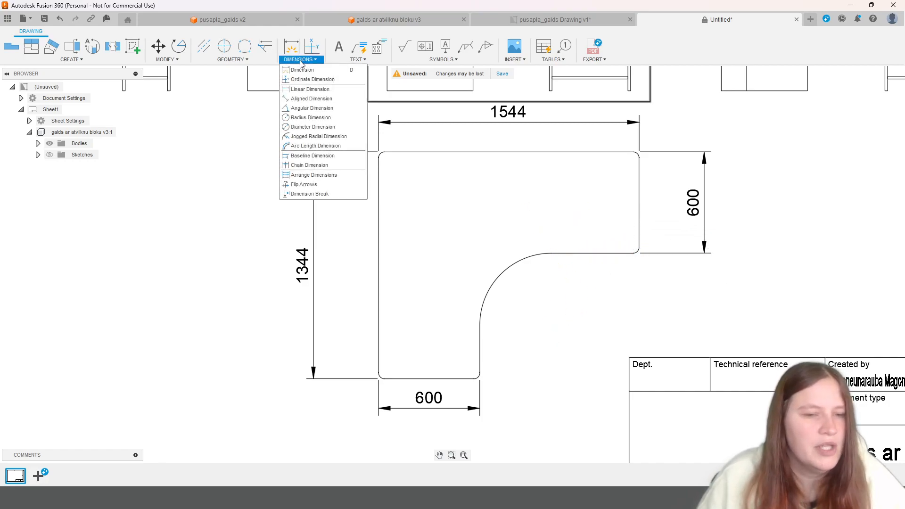
pyautogui.click(309, 118)
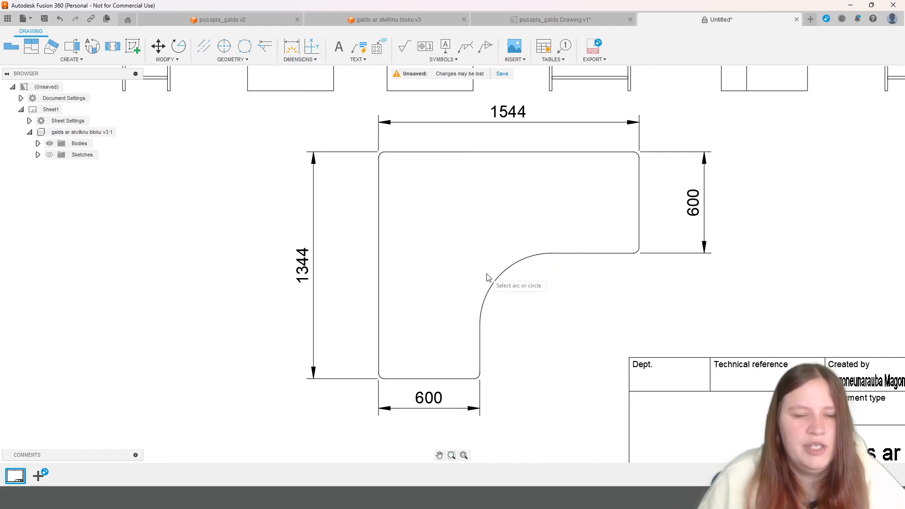
pyautogui.click(499, 281)
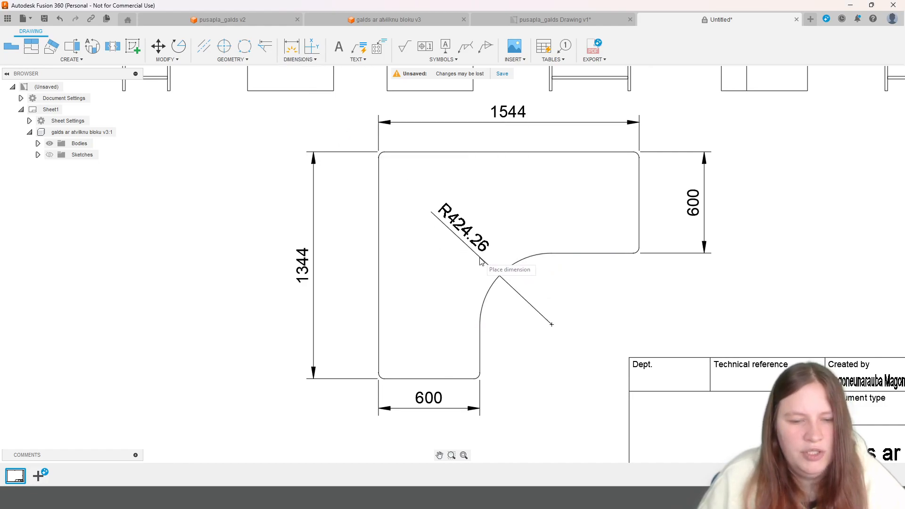
pyautogui.click(523, 298)
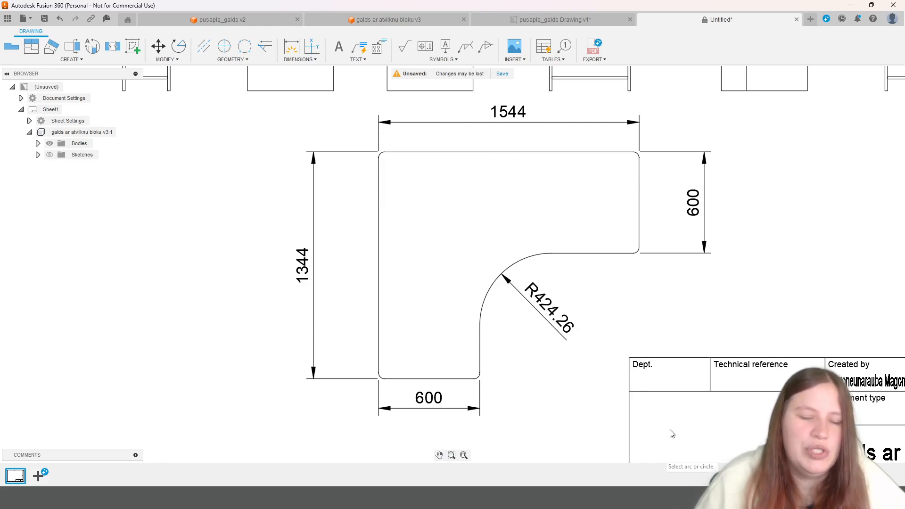
pyautogui.click(299, 60)
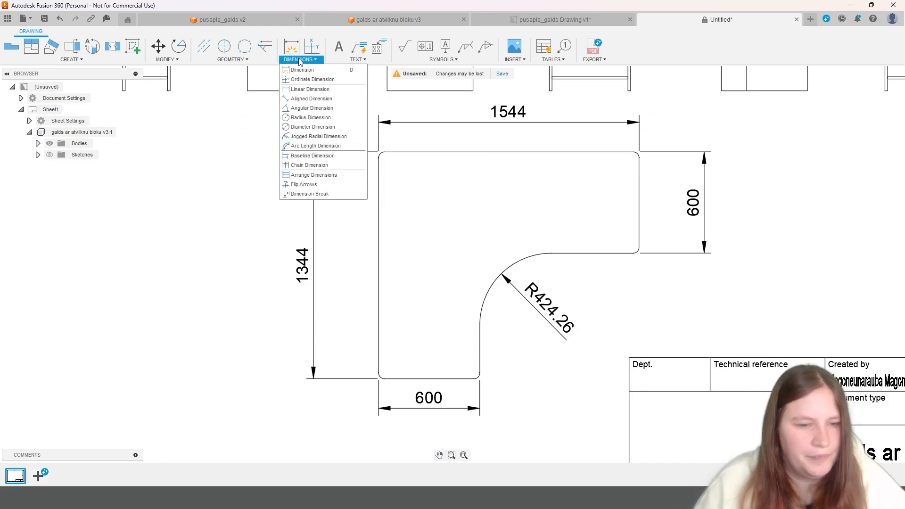
pyautogui.click(311, 118)
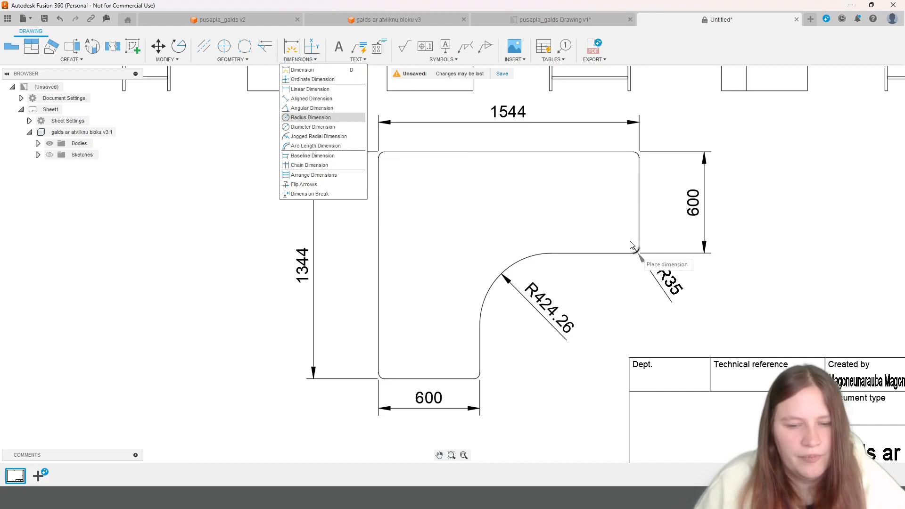
pyautogui.click(646, 257)
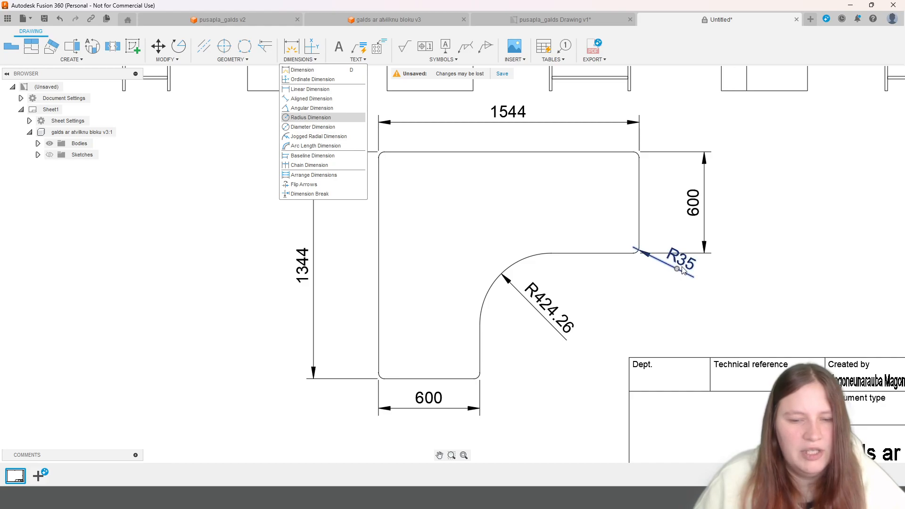
pyautogui.press('Delete')
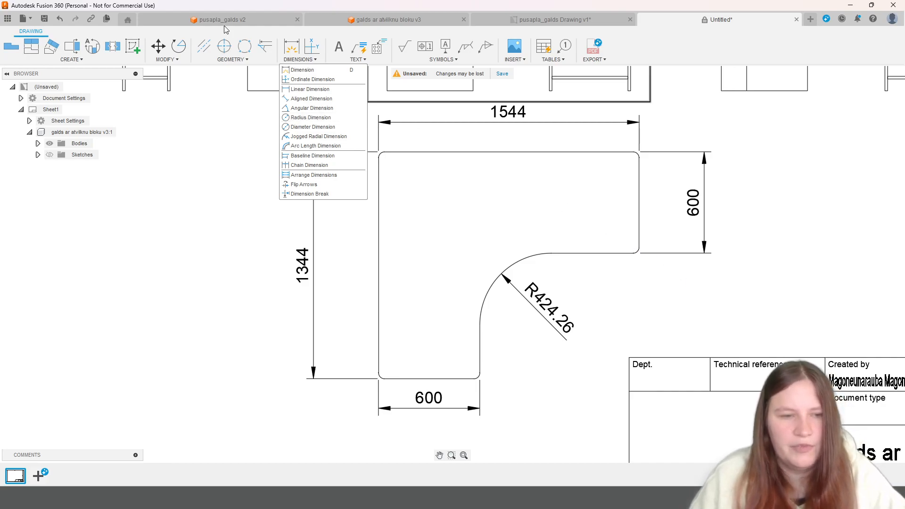
# Step: Add radius dimensions to the tabletop's five small rounded corners, placing them inside the outline
pyautogui.click(308, 119)
pyautogui.click(639, 254)
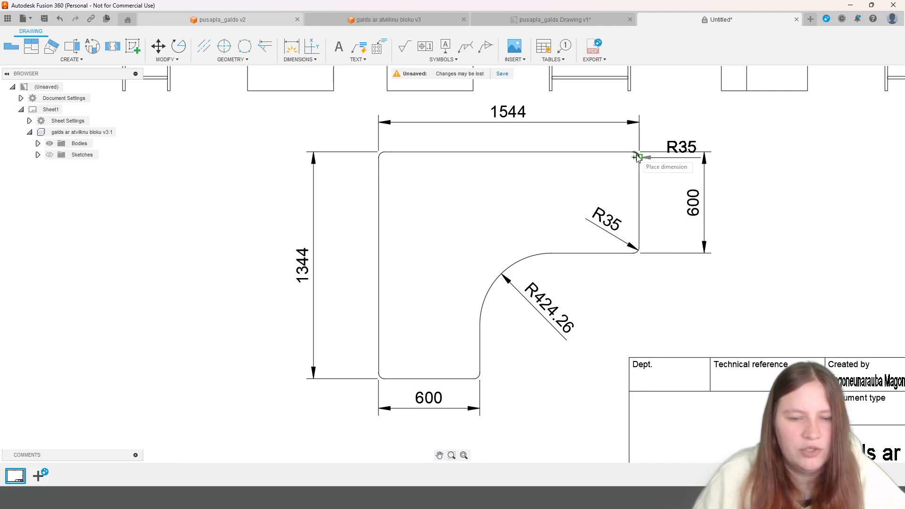
pyautogui.click(603, 183)
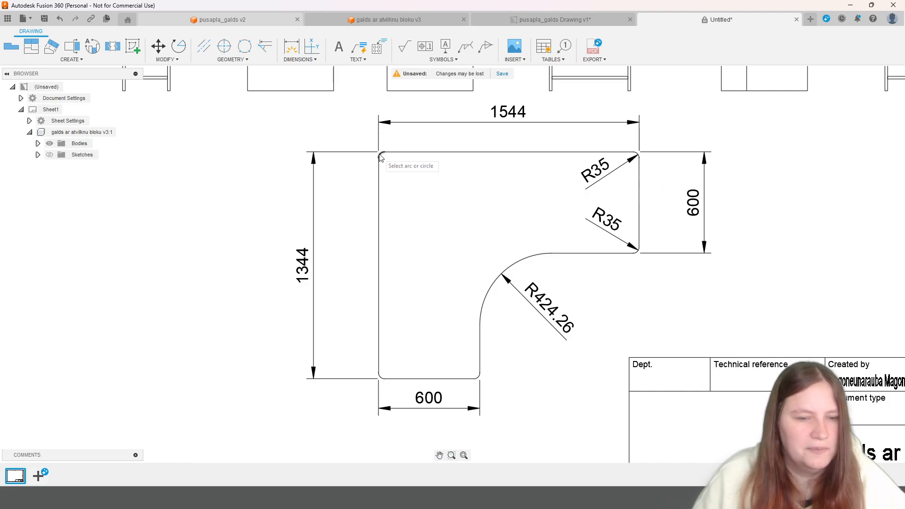
pyautogui.click(420, 189)
pyautogui.click(384, 376)
pyautogui.click(479, 379)
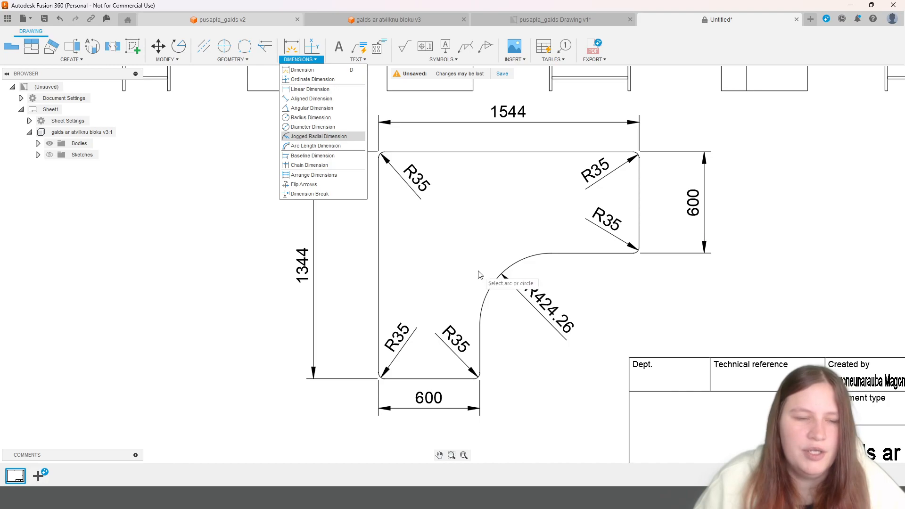
pyautogui.click(341, 164)
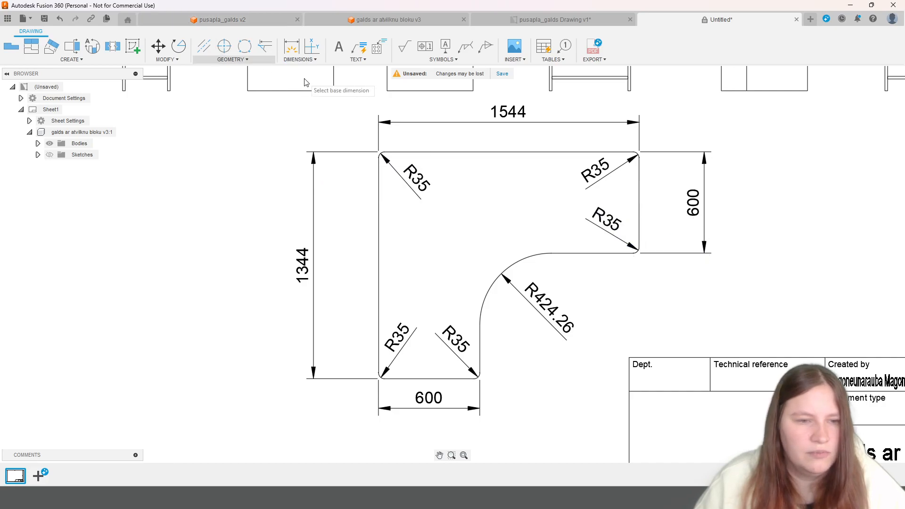
pyautogui.click(291, 47)
pyautogui.click(298, 59)
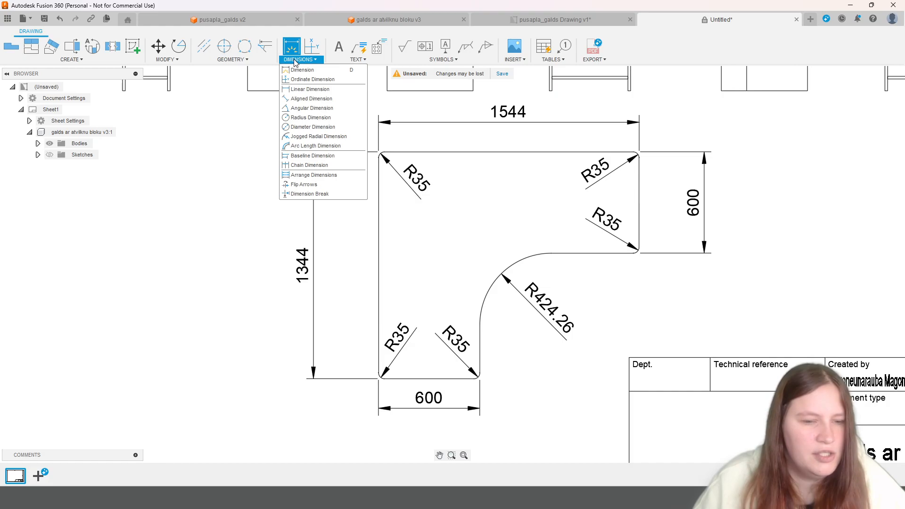
pyautogui.click(310, 90)
pyautogui.click(643, 249)
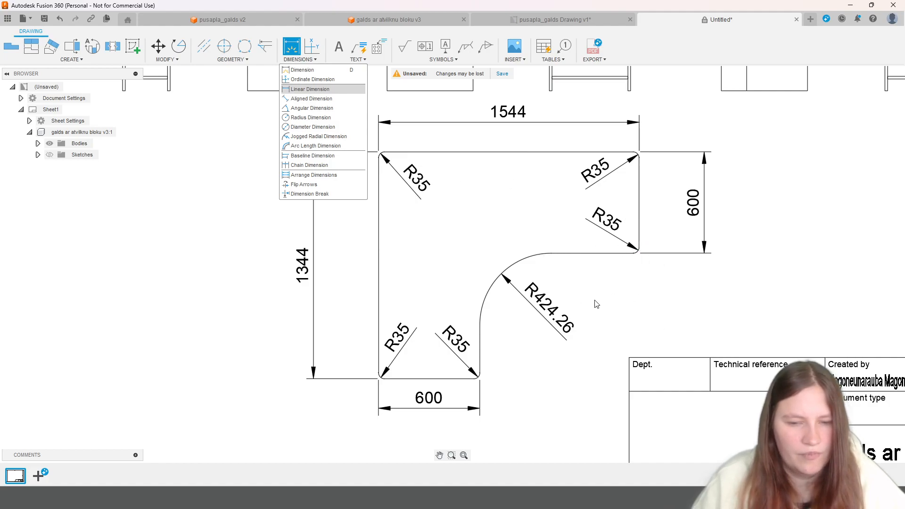
pyautogui.press('Escape')
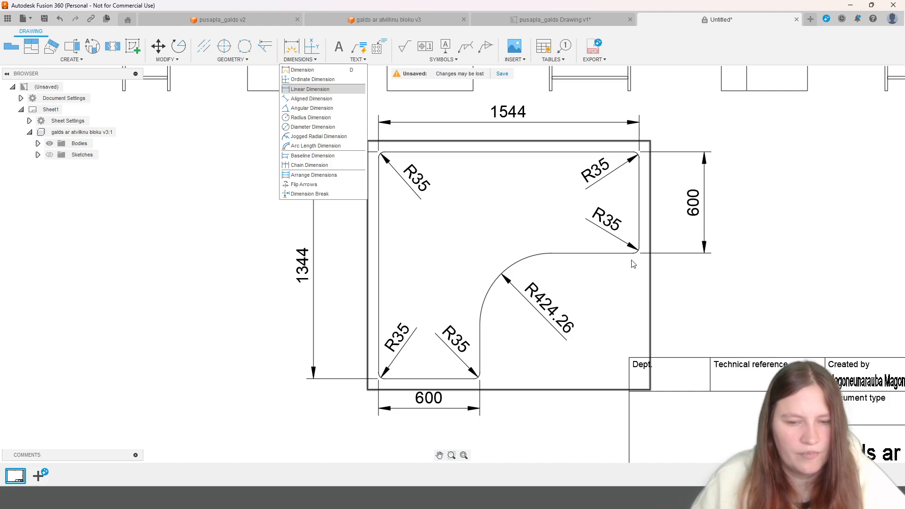
# Step: Add a linear dimension below the right arm, from the concave arc's end to the arm's outer edge
pyautogui.click(300, 79)
pyautogui.click(552, 253)
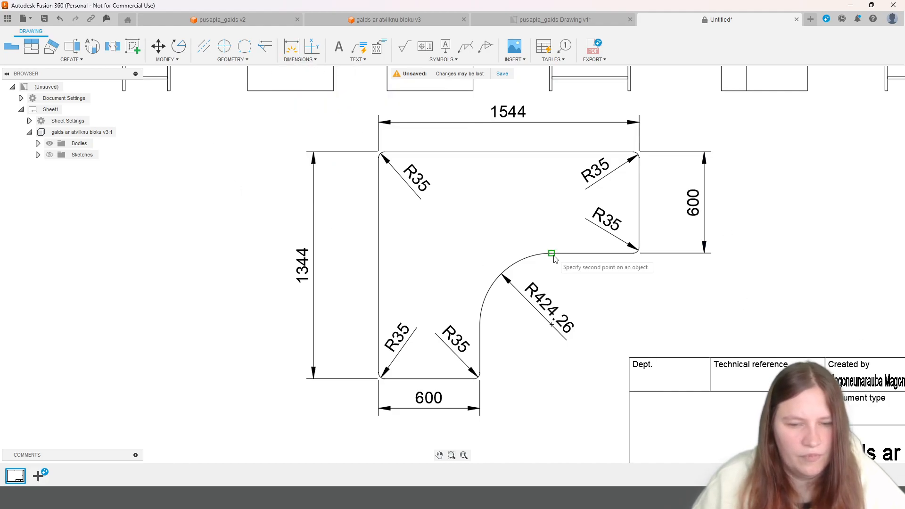
pyautogui.click(640, 249)
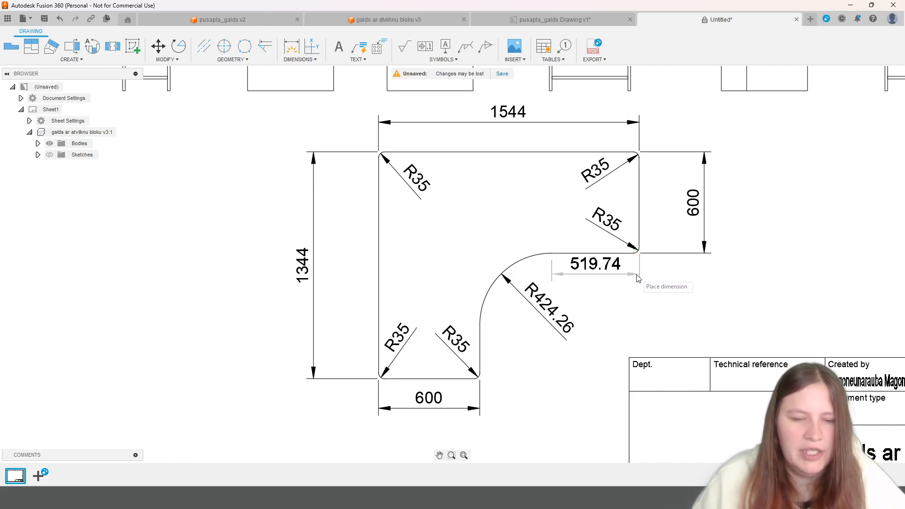
pyautogui.click(638, 277)
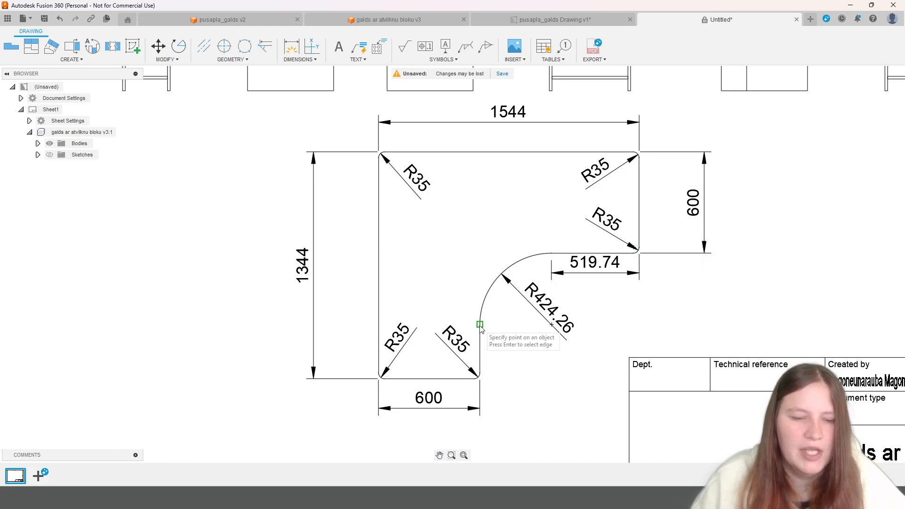
# Step: Add a vertical linear dimension beside the tabletop's lower arm, from its bottom edge to the concave arc's lower end
pyautogui.click(299, 60)
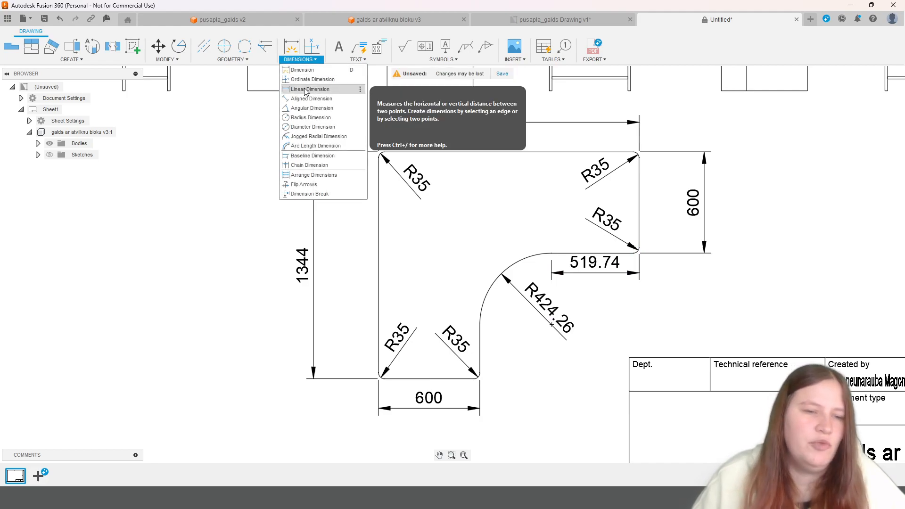
pyautogui.click(305, 89)
pyautogui.click(477, 378)
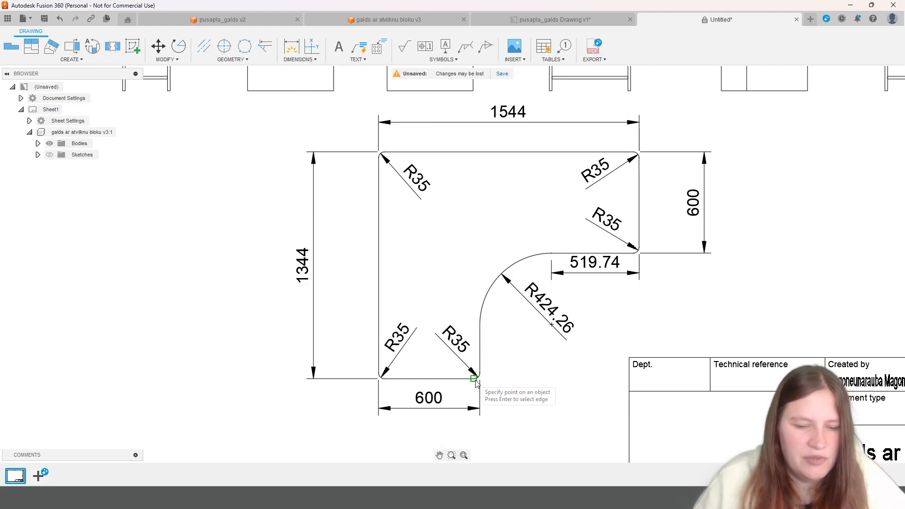
pyautogui.click(480, 325)
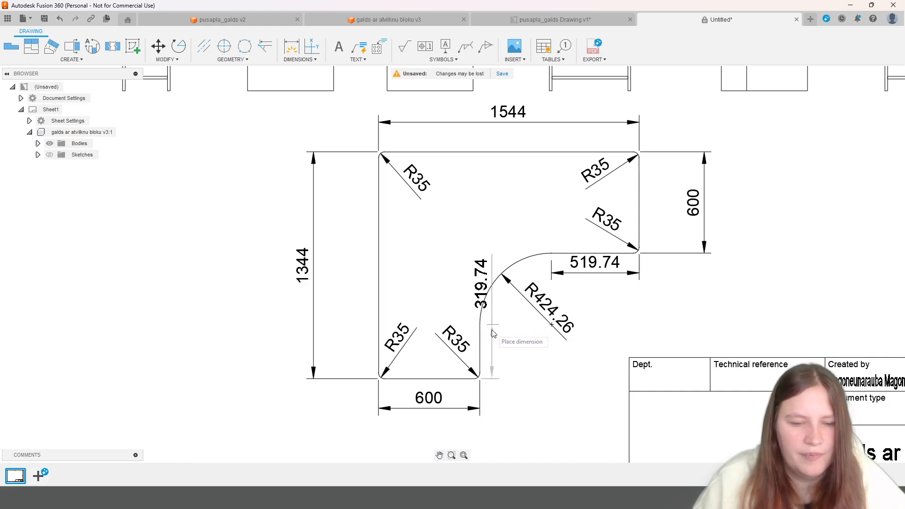
pyautogui.click(518, 345)
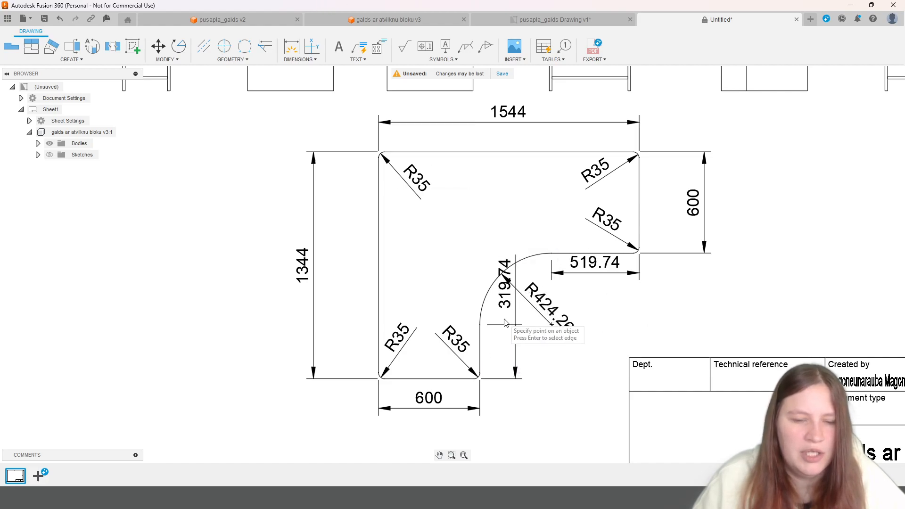
pyautogui.click(310, 60)
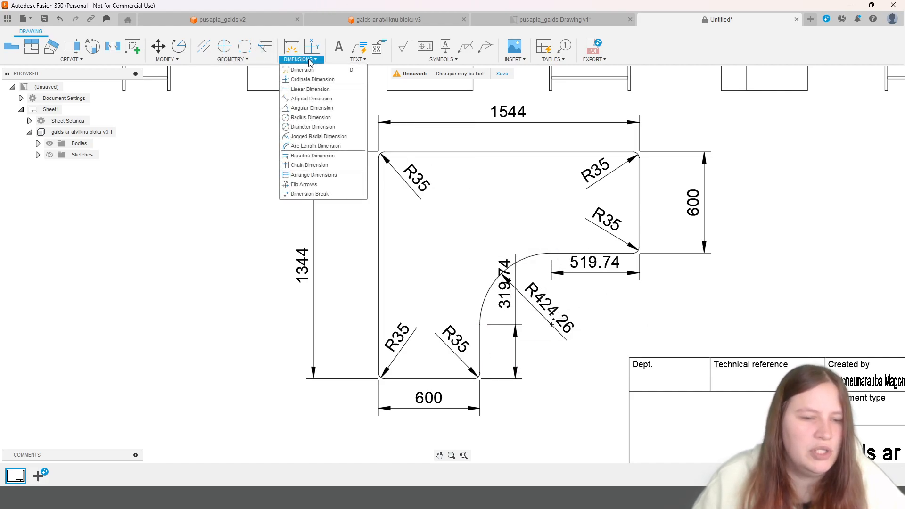
pyautogui.click(304, 184)
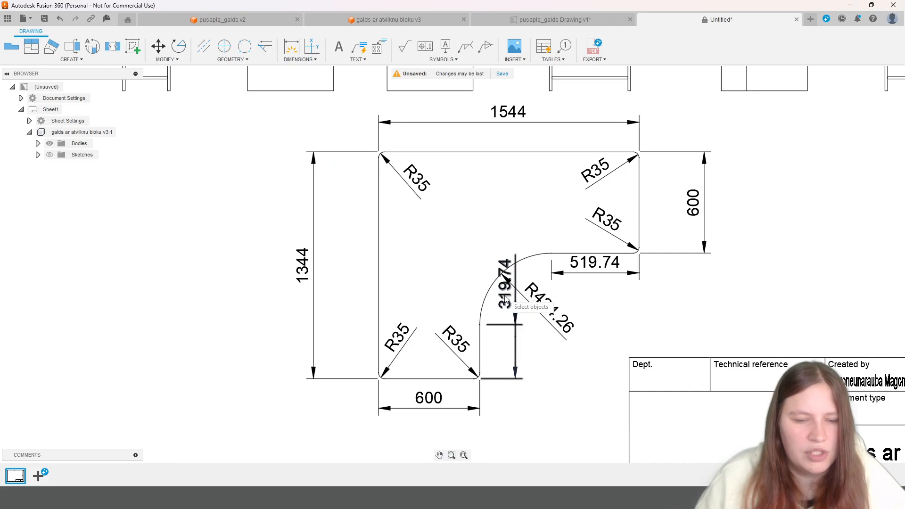
pyautogui.press('Escape')
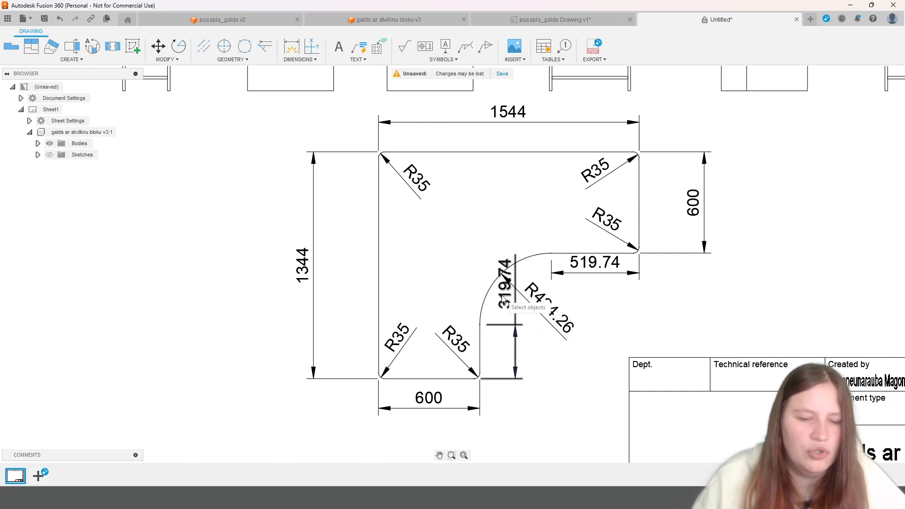
# Step: Try to add a dimension break to the vertical dimension that overlaps the concave arc
pyautogui.click(299, 59)
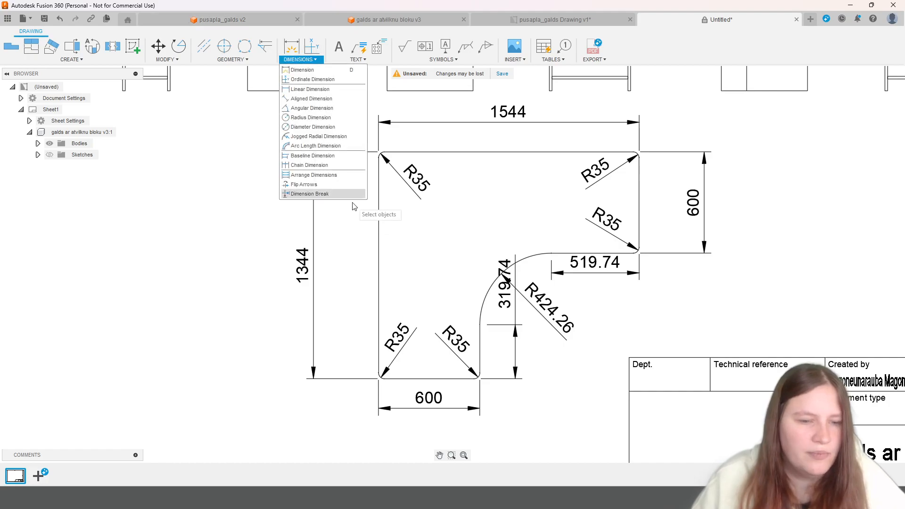
pyautogui.click(336, 196)
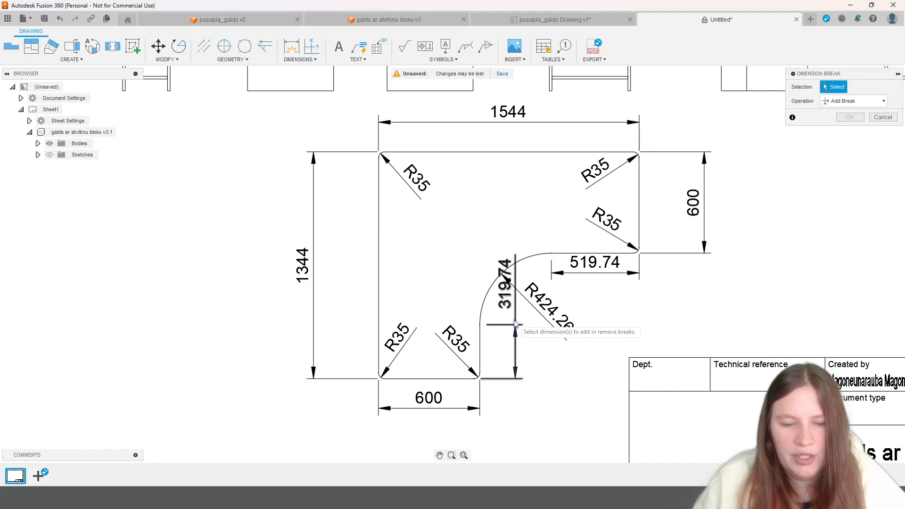
pyautogui.click(516, 293)
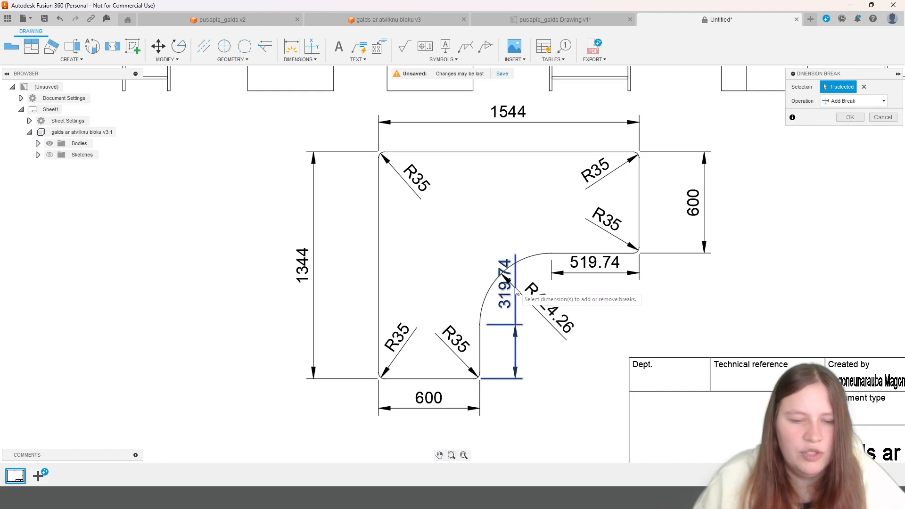
pyautogui.click(851, 118)
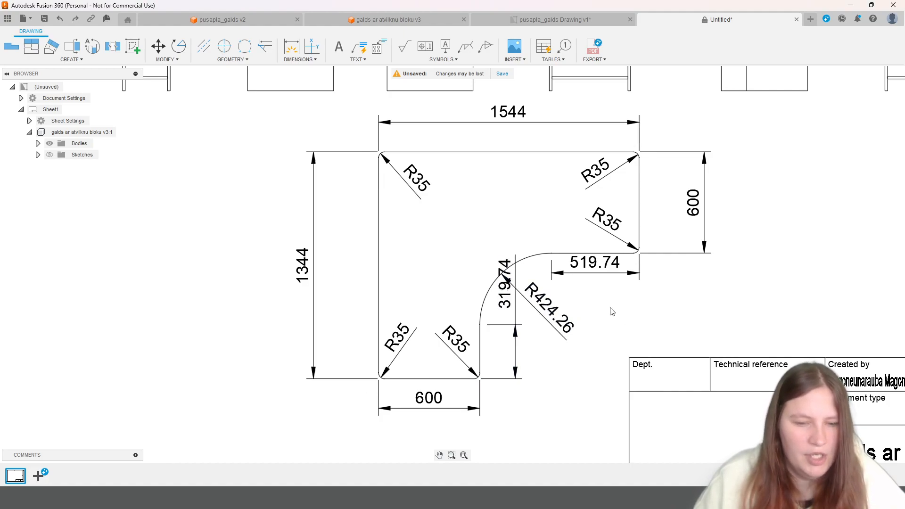
# Step: Move the text of the lower arm's inner-edge dimension below the arm, clear of the concave arc and its radius
pyautogui.click(507, 297)
pyautogui.click(507, 283)
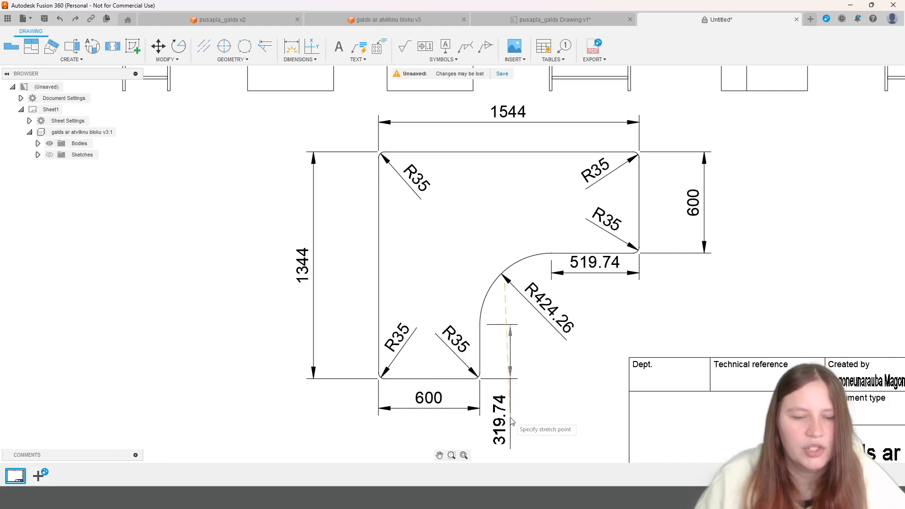
pyautogui.click(511, 420)
pyautogui.scroll(-4, 500, 380)
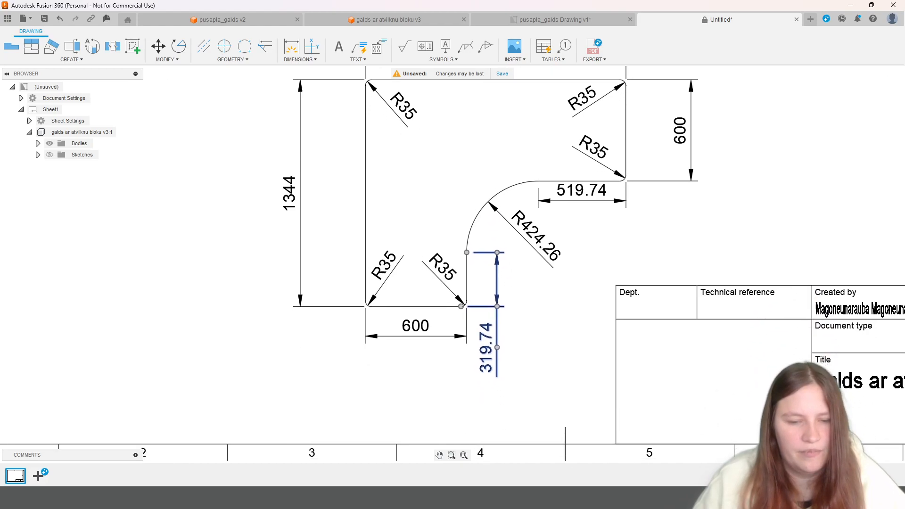
pyautogui.moveTo(535, 281); pyautogui.dragTo(525, 359, button='middle')
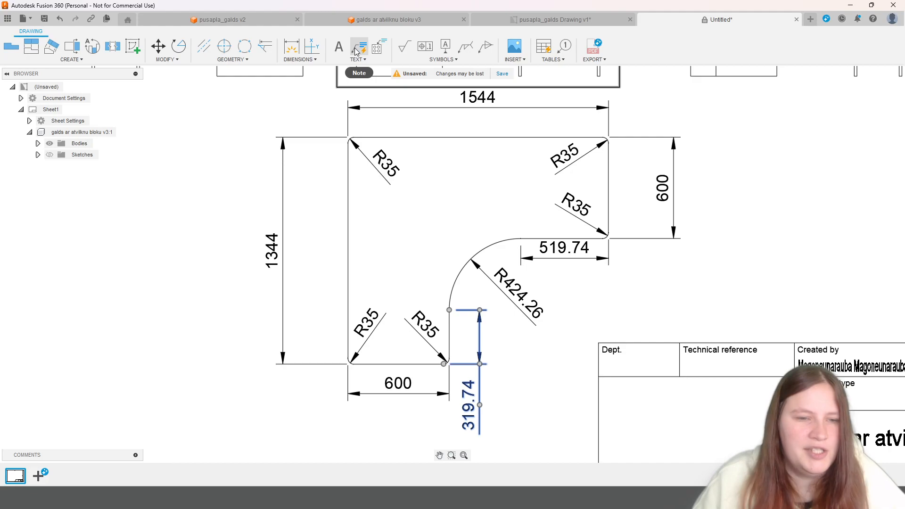
# Step: Label the tabletop view "galda virsma" inside its outline, widening the text box so the label fits on one line
pyautogui.click(339, 47)
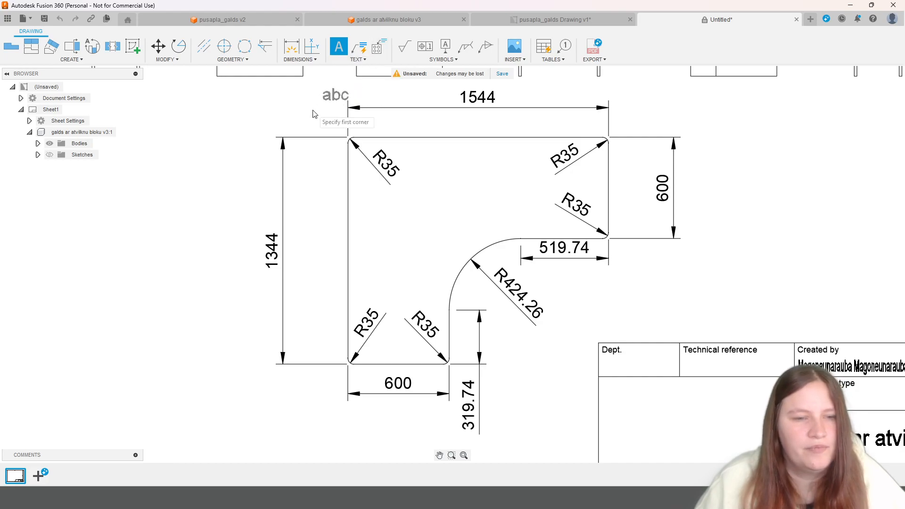
pyautogui.click(482, 235)
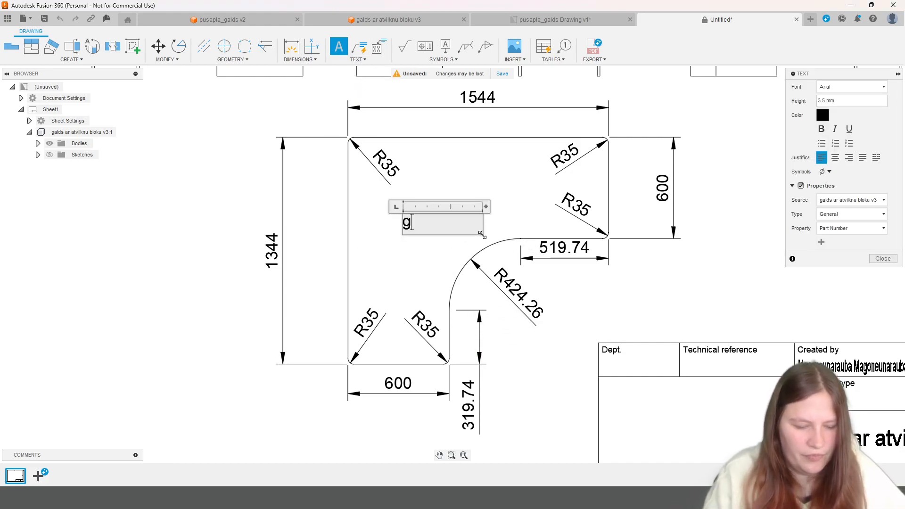
pyautogui.write('galda virsma')
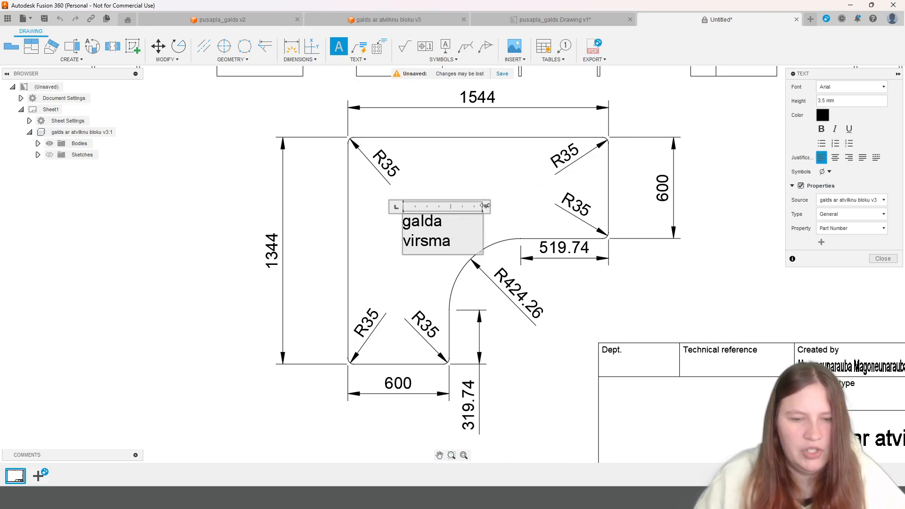
pyautogui.moveTo(485, 206); pyautogui.dragTo(515, 206)
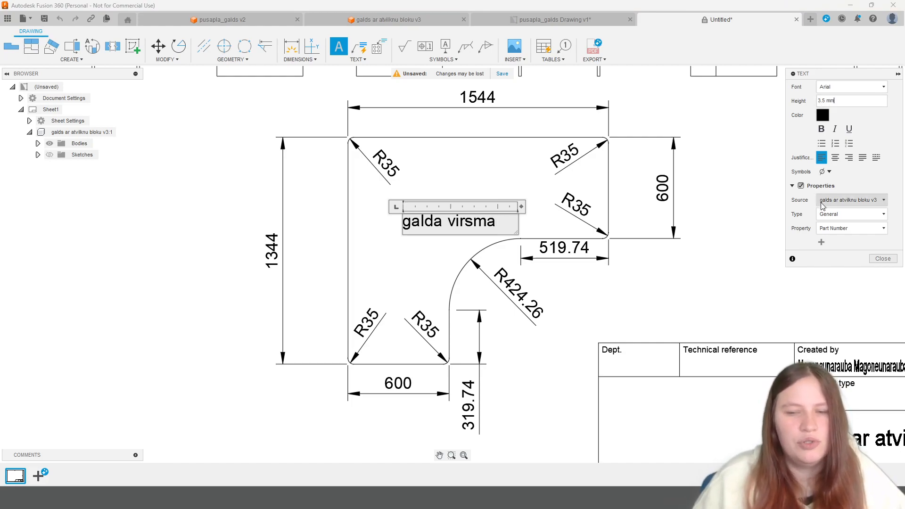
pyautogui.click(880, 259)
# Step: Dimension the length of the corner support's vertical board in the top view, placing it outside the desk outline
pyautogui.scroll(-5, 643, 291)
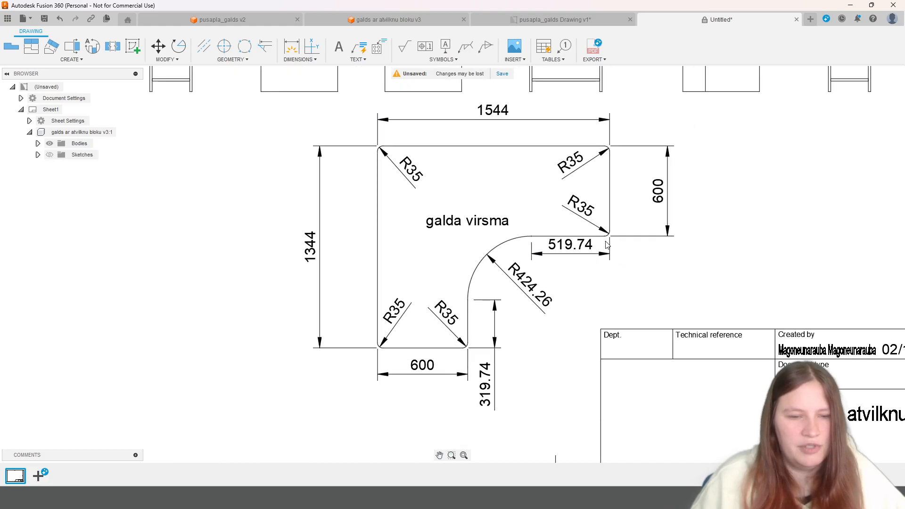
pyautogui.scroll(3, 486, 179)
pyautogui.scroll(-3, 302, 368)
pyautogui.scroll(3, 294, 306)
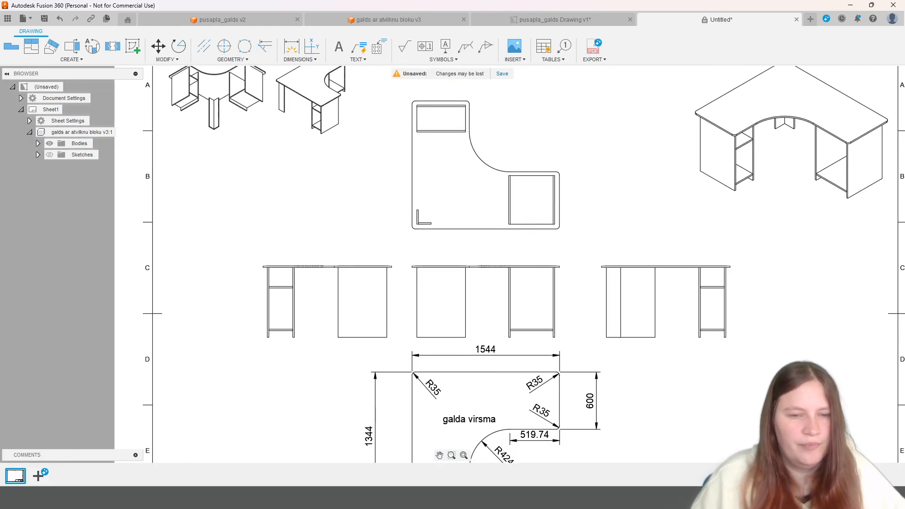
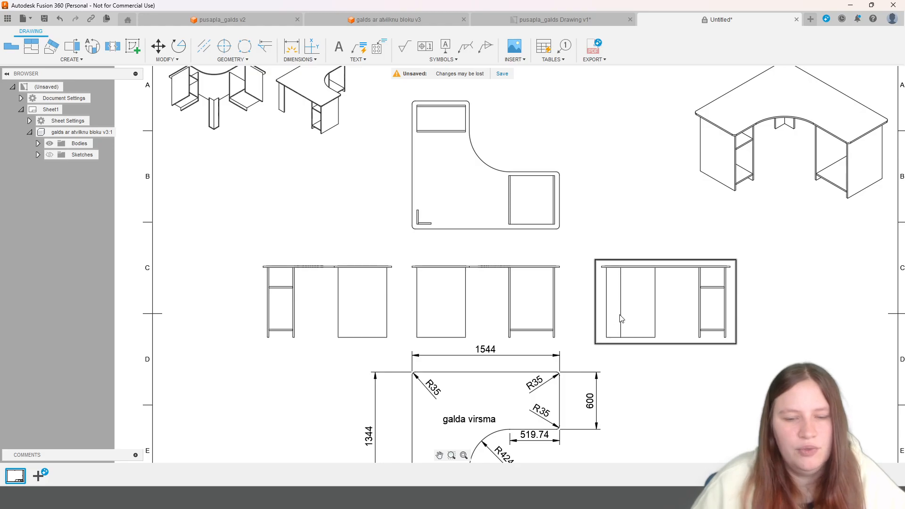
pyautogui.scroll(10, 420, 185)
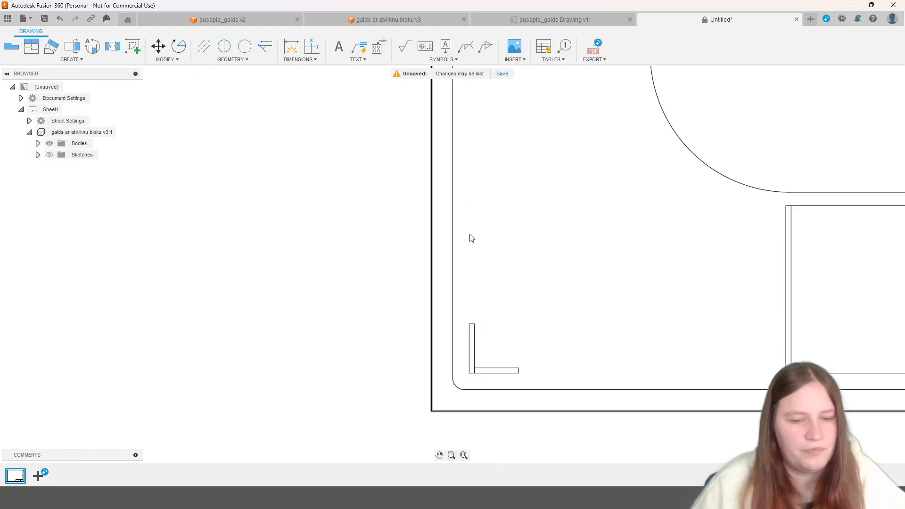
pyautogui.moveTo(515, 323); pyautogui.dragTo(346, 124, button='middle')
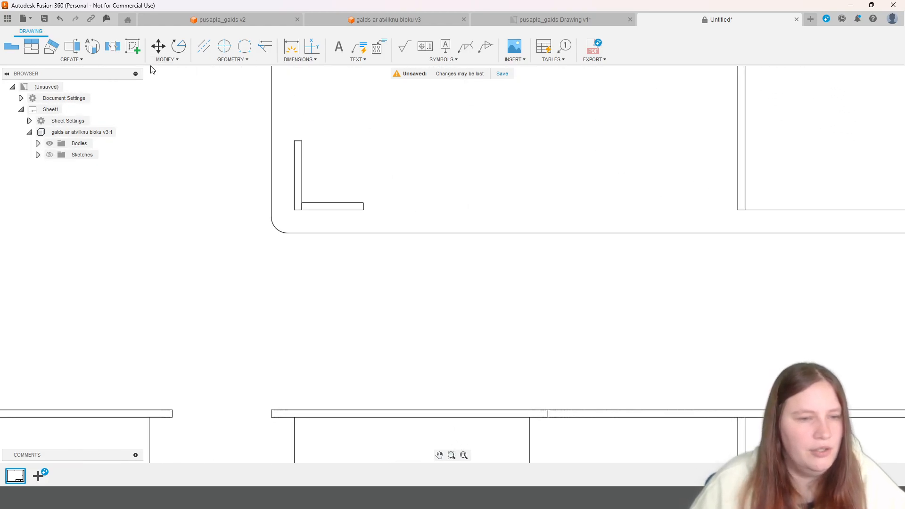
pyautogui.click(297, 49)
pyautogui.click(295, 187)
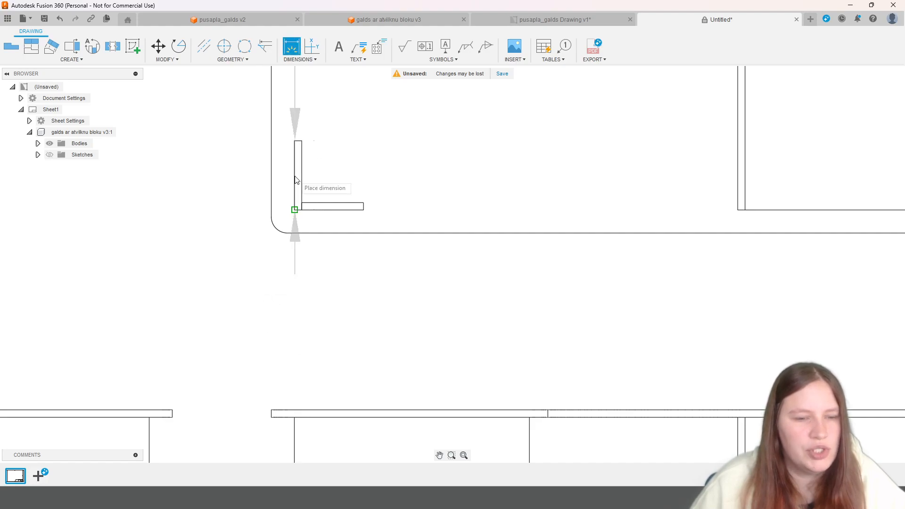
pyautogui.click(213, 179)
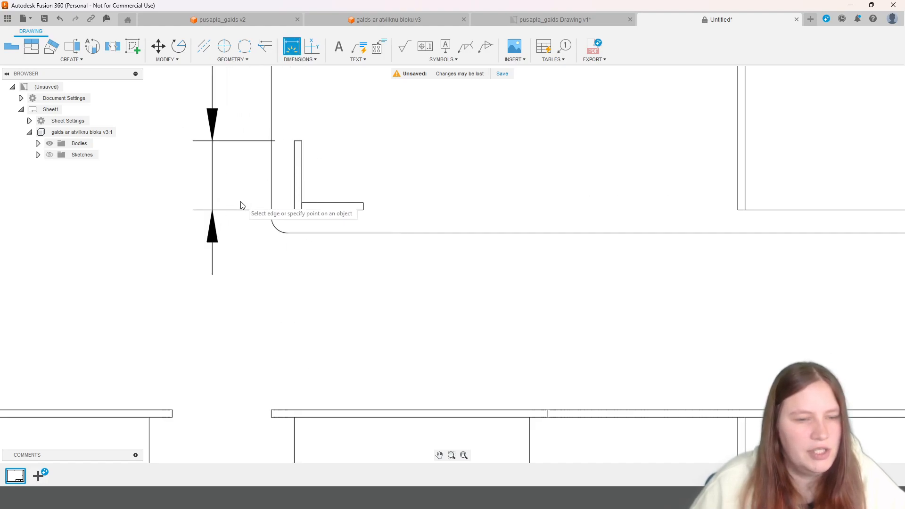
# Step: Dimension the length of the corner support's horizontal board in the top view, placing it below the desk outline
pyautogui.scroll(-2, 244, 231)
pyautogui.scroll(-2, 295, 235)
pyautogui.click(299, 223)
pyautogui.scroll(2, 298, 226)
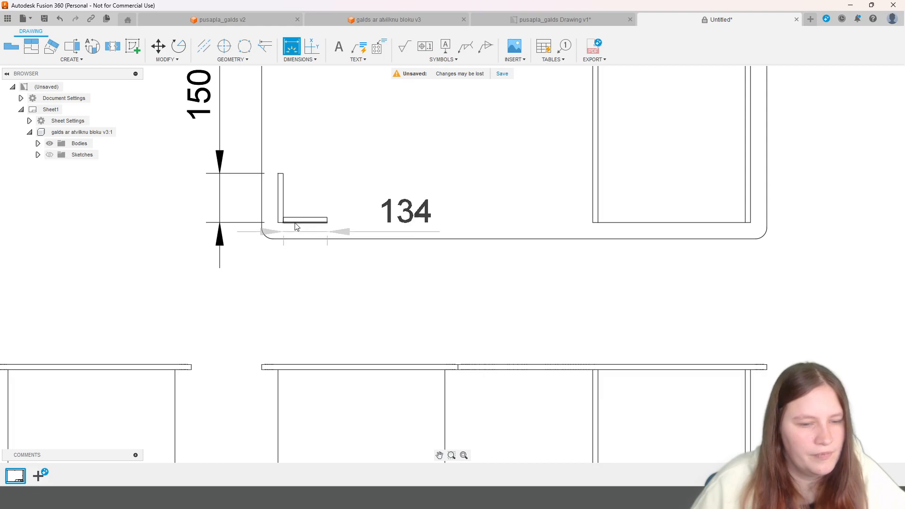
pyautogui.click(299, 278)
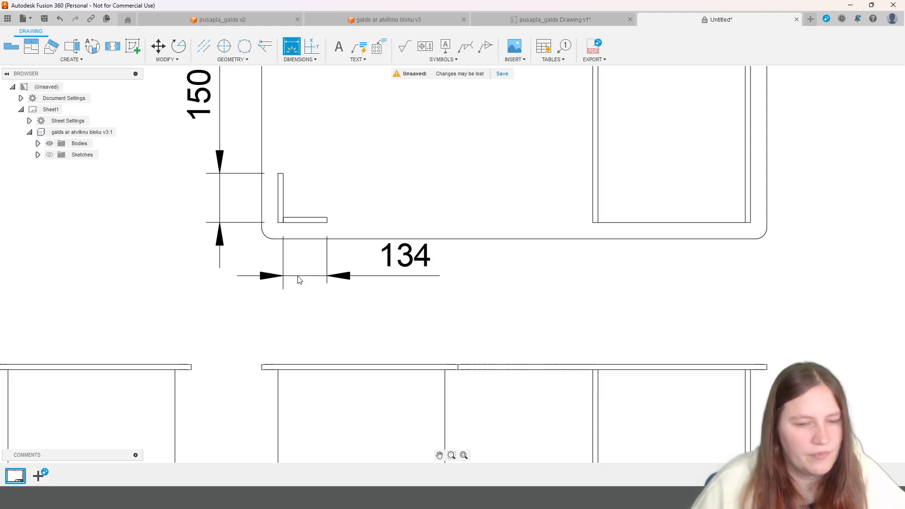
# Step: Dimension the right arm cabinet in the top view: its inner width below the desk and its depth beside the cabinet
pyautogui.scroll(-2, 561, 265)
pyautogui.scroll(-4, 567, 267)
pyautogui.scroll(5, 396, 278)
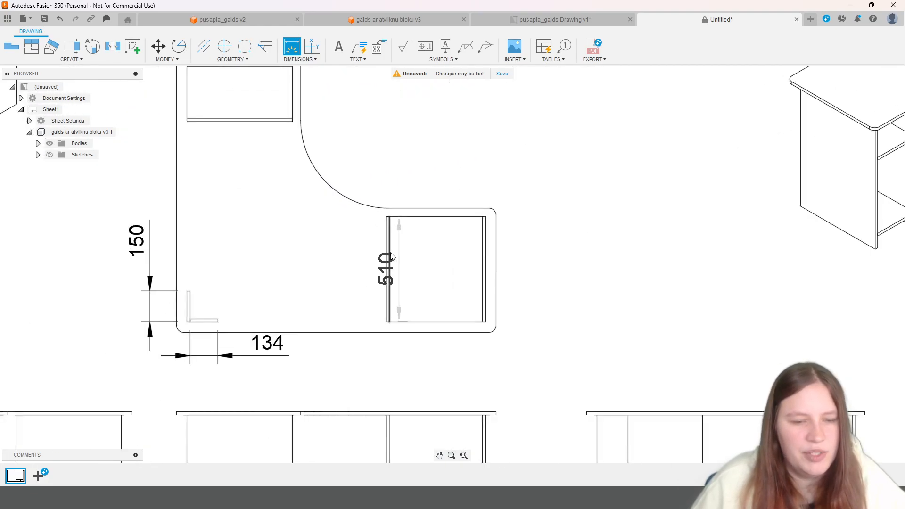
pyautogui.click(427, 322)
pyautogui.click(426, 366)
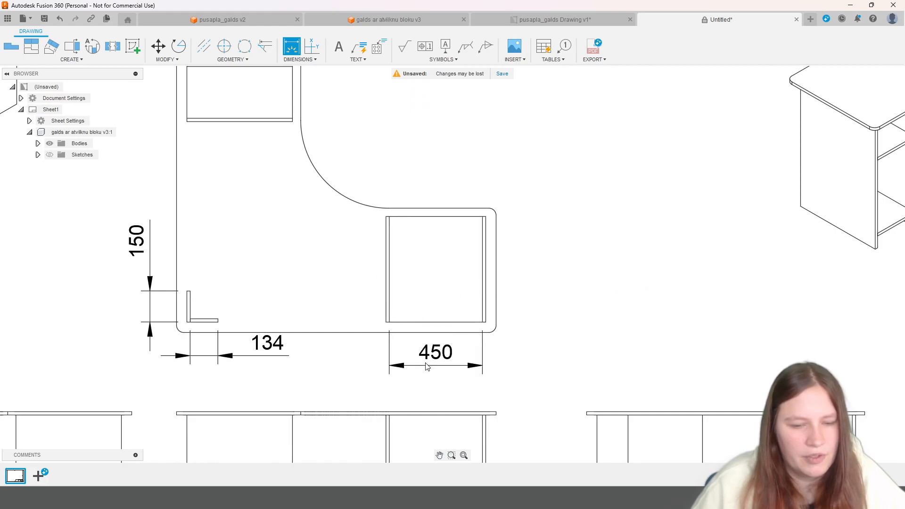
pyautogui.click(386, 255)
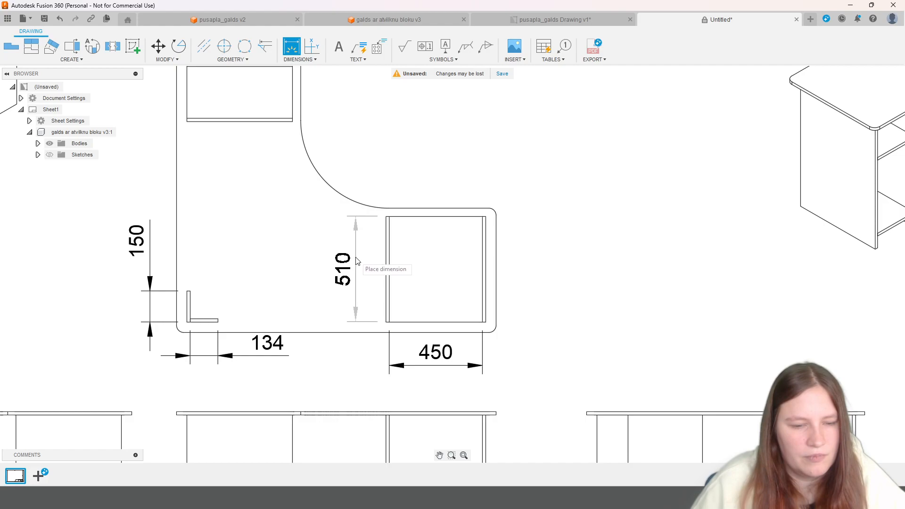
pyautogui.click(365, 259)
# Step: Dimension the upper arm cabinet in the top view: its depth below the cabinet and its inner width inside it
pyautogui.moveTo(282, 164); pyautogui.dragTo(395, 303, button='middle')
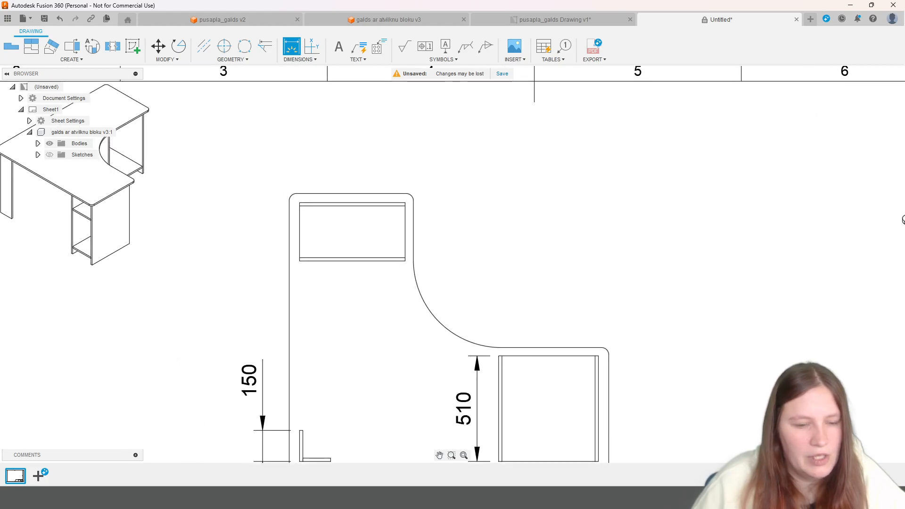
pyautogui.click(353, 260)
pyautogui.click(351, 287)
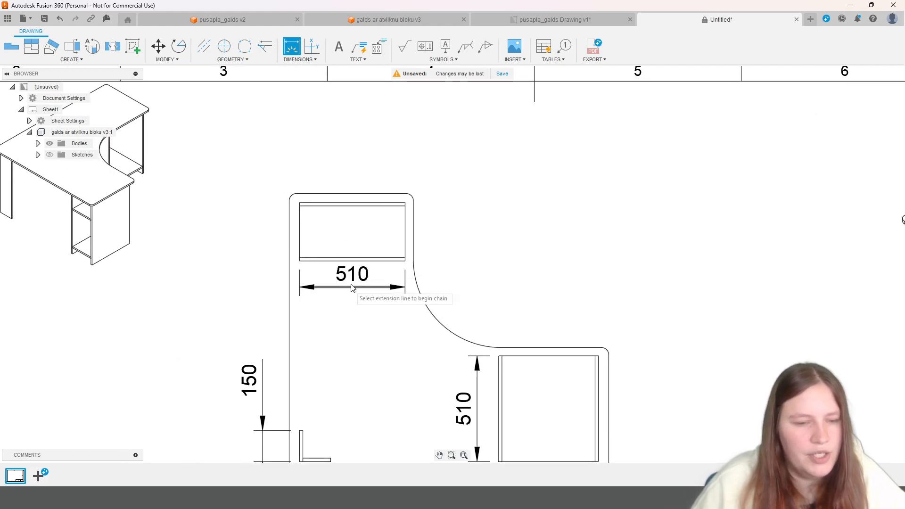
pyautogui.click(406, 233)
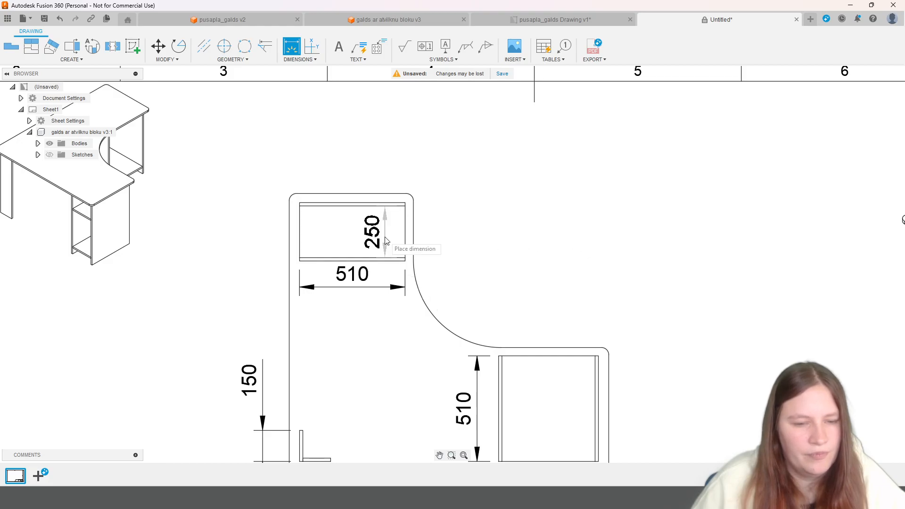
# Step: Dimension the heights of the right cabinet's outer side and the left side panel in the front view, placing each to its right
pyautogui.scroll(-2, 704, 345)
pyautogui.moveTo(465, 294)
pyautogui.mouseDown(button='middle')
pyautogui.moveTo(311, 111)
pyautogui.moveTo(329, 115)
pyautogui.moveTo(350, 142)
pyautogui.mouseUp(button='middle')
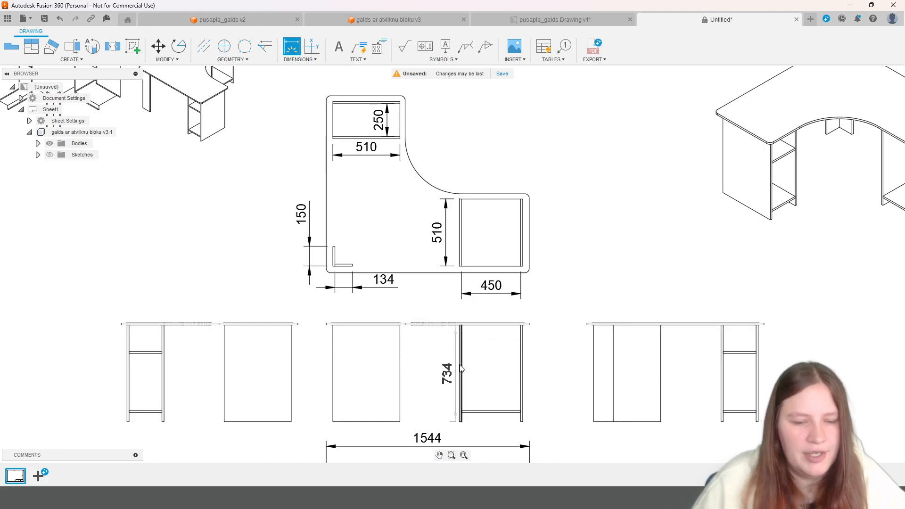
pyautogui.click(523, 369)
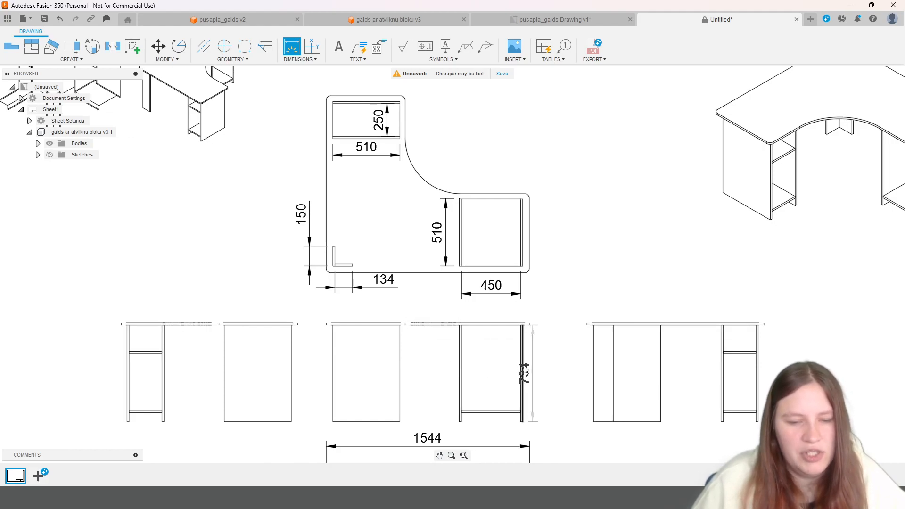
pyautogui.click(550, 374)
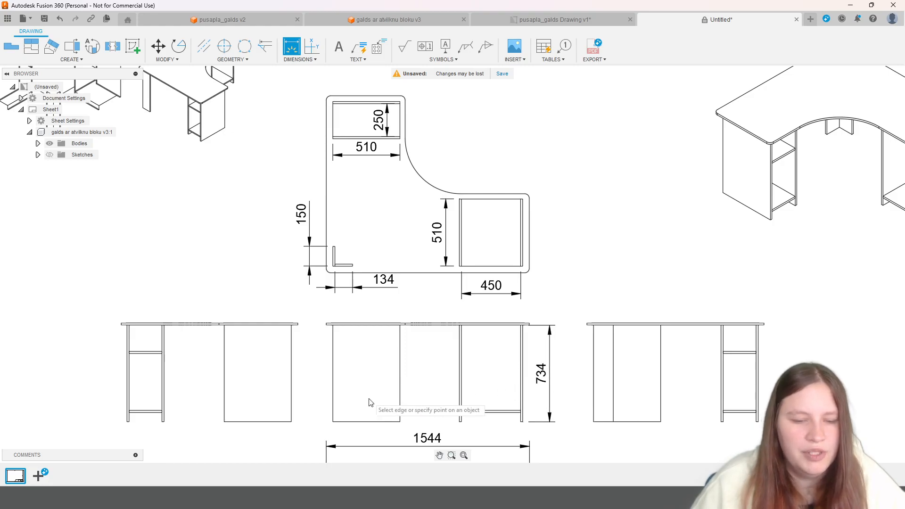
pyautogui.click(401, 392)
# Step: Add a linear dimension in the front view from the underside of the right cabinet's bottom shelf to the panel's lower end
pyautogui.scroll(3, 514, 422)
pyautogui.moveTo(493, 433); pyautogui.dragTo(532, 306, button='middle')
pyautogui.scroll(5, 526, 288)
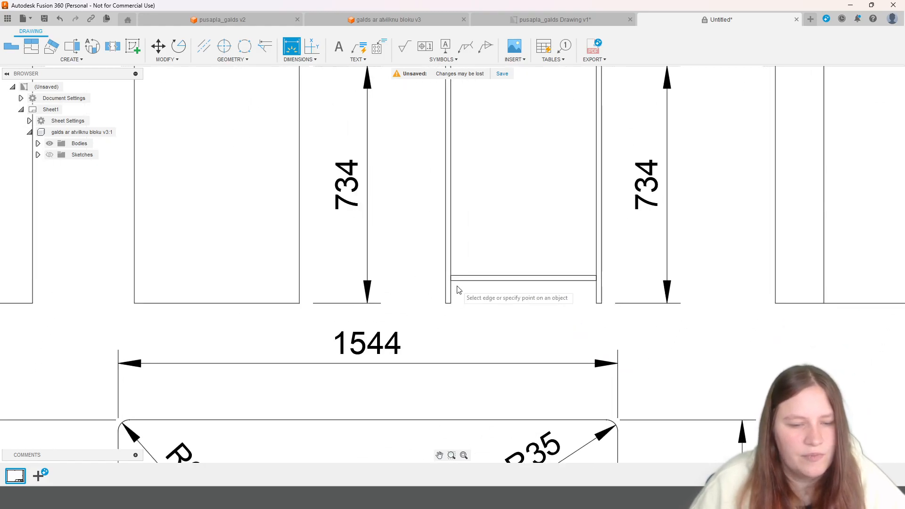
pyautogui.click(311, 60)
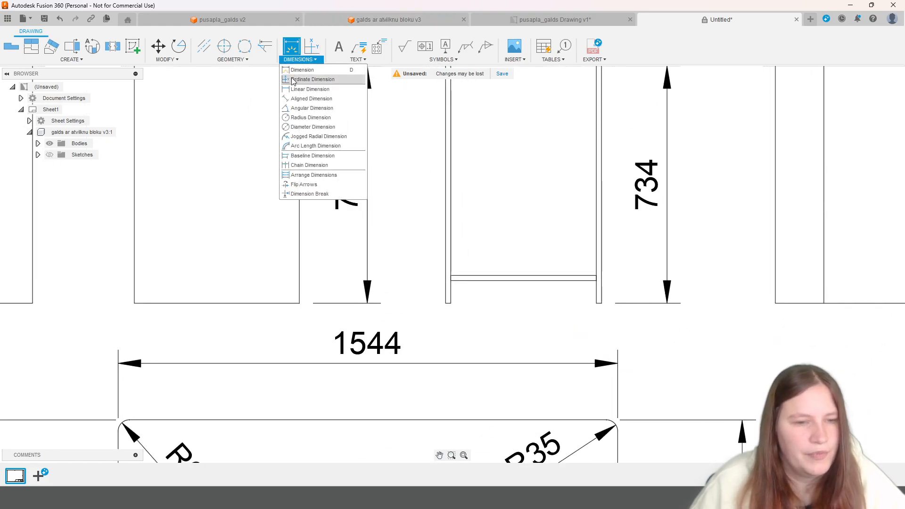
pyautogui.click(307, 89)
pyautogui.click(449, 282)
pyautogui.click(450, 303)
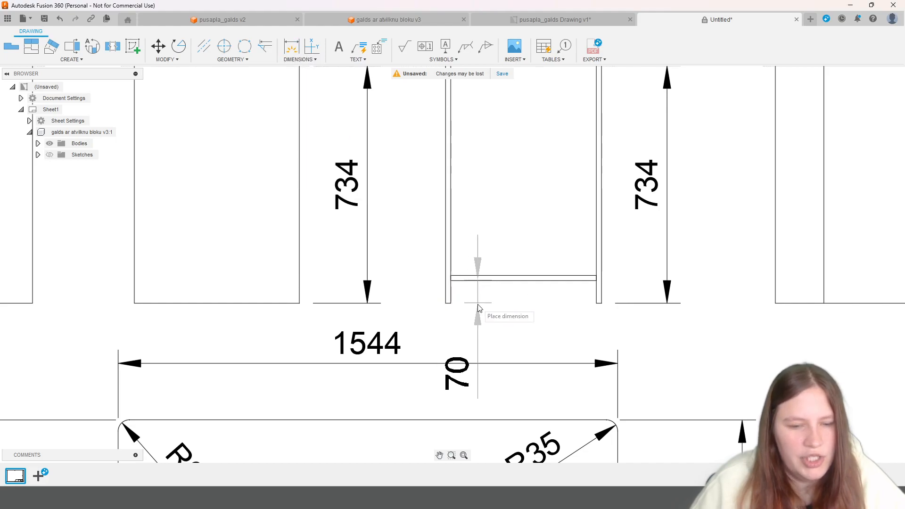
pyautogui.click(485, 309)
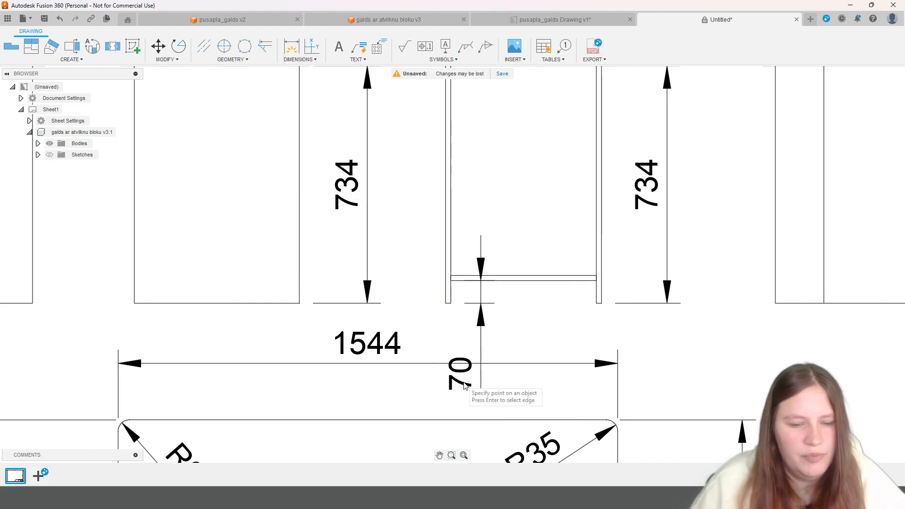
# Step: Move the text of the gap dimension under the front view's bottom shelf up inside the cabinet, clear of the overall width dimension
pyautogui.press('Escape')
pyautogui.click(451, 374)
pyautogui.click(461, 375)
pyautogui.click(491, 231)
pyautogui.scroll(-3, 575, 312)
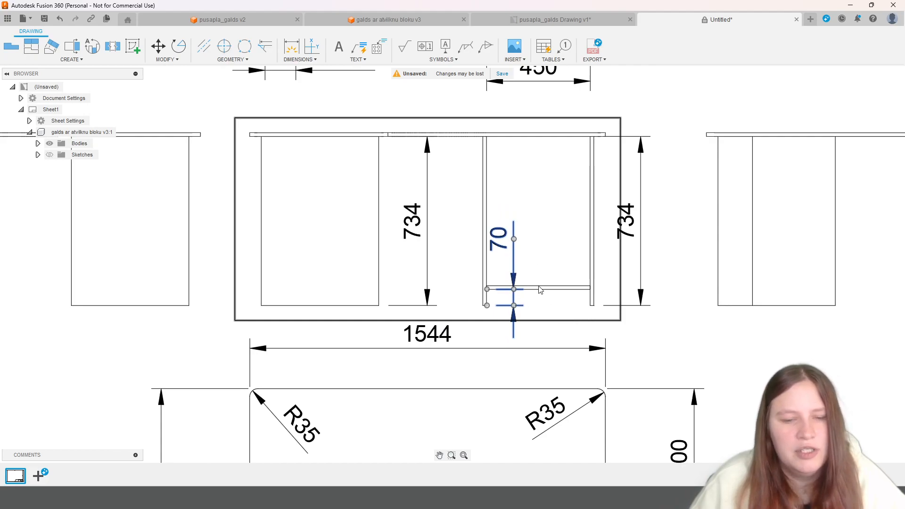
pyautogui.click(740, 366)
pyautogui.press('Escape')
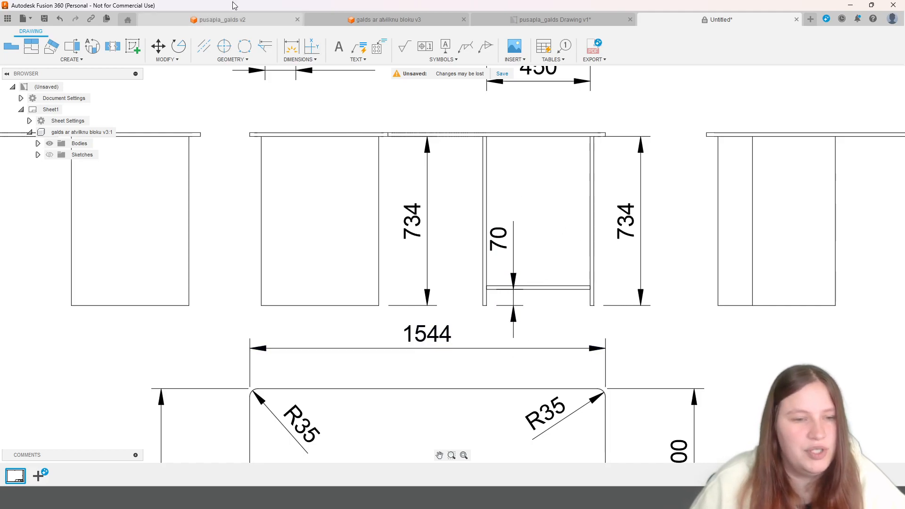
# Step: Add a linear dimension in the front view from the tabletop's underside to the top of the right cabinet's bottom shelf
pyautogui.click(299, 57)
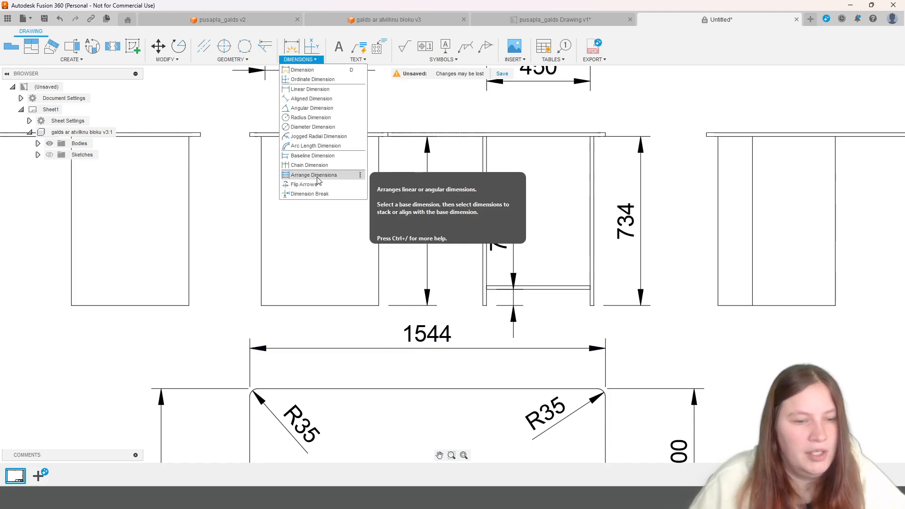
pyautogui.click(306, 89)
pyautogui.click(590, 137)
pyautogui.click(590, 287)
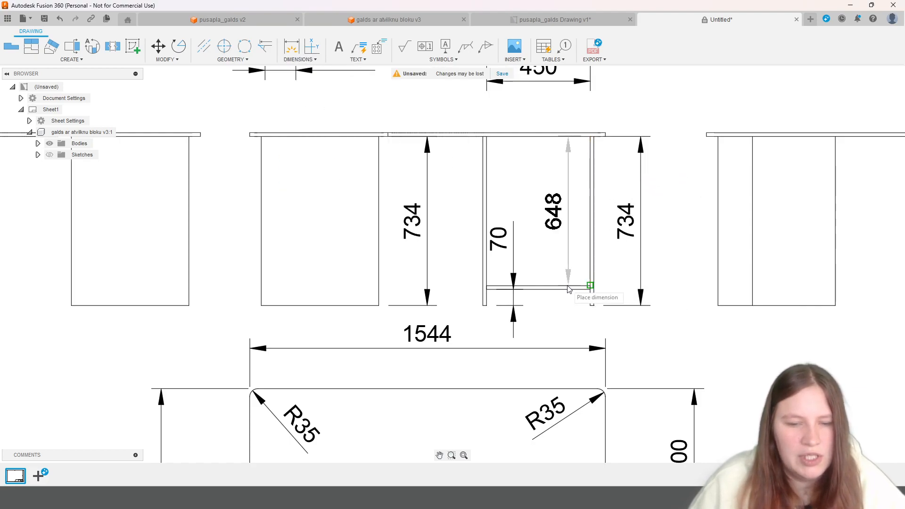
pyautogui.click(585, 288)
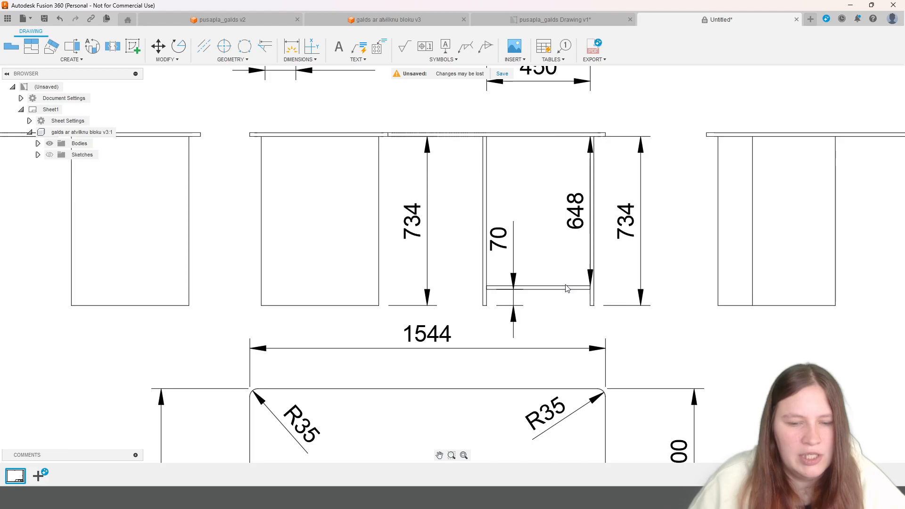
# Step: Shift the front view's inner cabinet height dimension inward, away from the side panel's edge
pyautogui.press('Escape')
pyautogui.click(581, 219)
pyautogui.moveTo(579, 215); pyautogui.dragTo(558, 215)
pyautogui.click(668, 348)
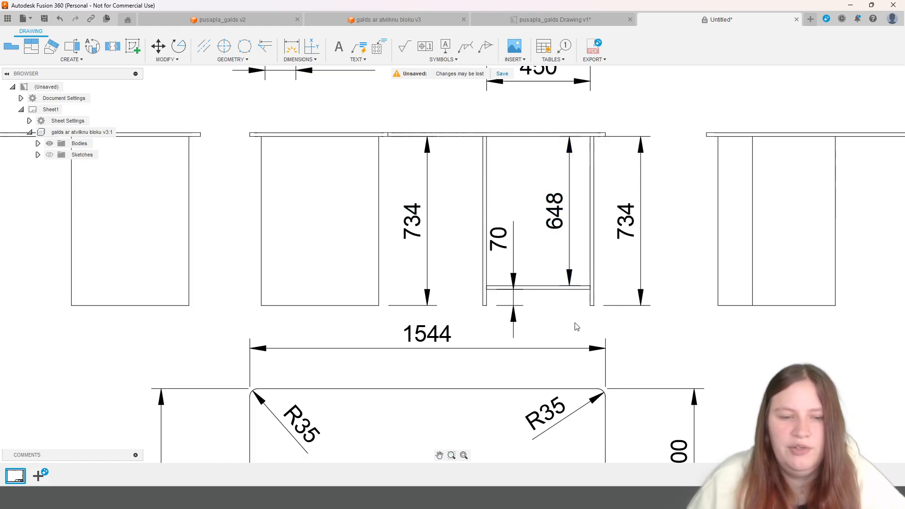
# Step: Add a linear dimension in the left side view from the cabinet's bottom shelf underside to the side panel's lower end
pyautogui.scroll(-2, 649, 375)
pyautogui.moveTo(650, 375)
pyautogui.mouseDown(button='middle')
pyautogui.moveTo(665, 356)
pyautogui.moveTo(773, 352)
pyautogui.moveTo(544, 350)
pyautogui.moveTo(783, 350)
pyautogui.moveTo(456, 348)
pyautogui.mouseUp(button='middle')
pyautogui.moveTo(164, 349)
pyautogui.mouseDown(button='middle')
pyautogui.moveTo(447, 345)
pyautogui.moveTo(540, 332)
pyautogui.mouseUp(button='middle')
pyautogui.click(294, 62)
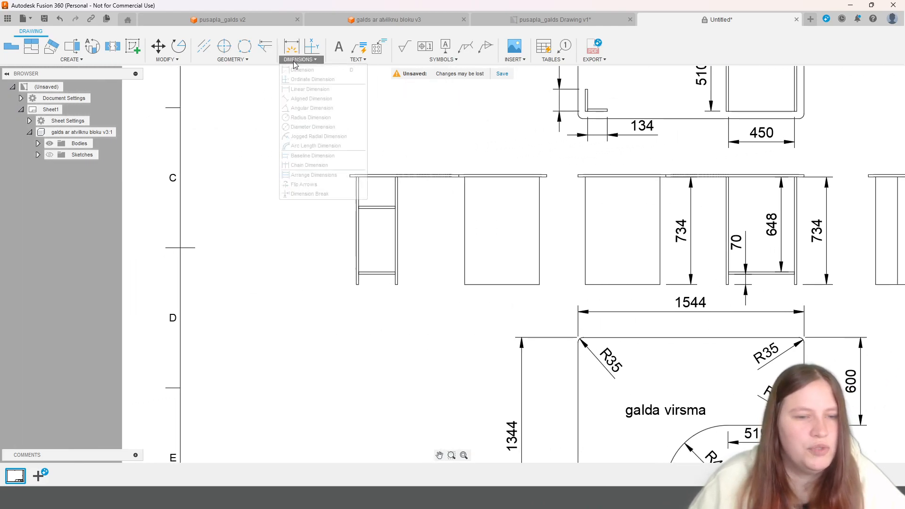
pyautogui.click(310, 90)
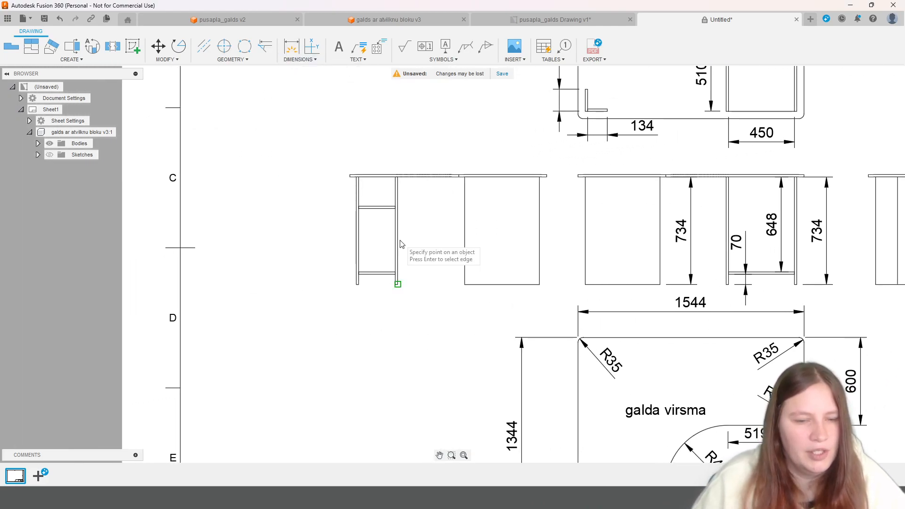
pyautogui.scroll(4, 395, 278)
pyautogui.click(400, 263)
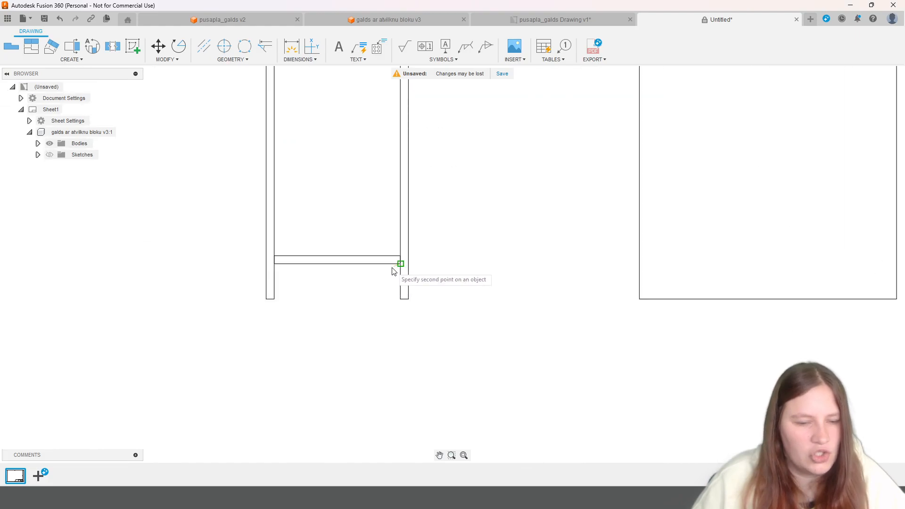
pyautogui.click(400, 299)
pyautogui.click(381, 300)
# Step: Add a linear dimension in the left side view from the tabletop's underside to the top of the cabinet's middle shelf
pyautogui.scroll(-3, 385, 300)
pyautogui.scroll(-2, 425, 361)
pyautogui.scroll(-4, 380, 210)
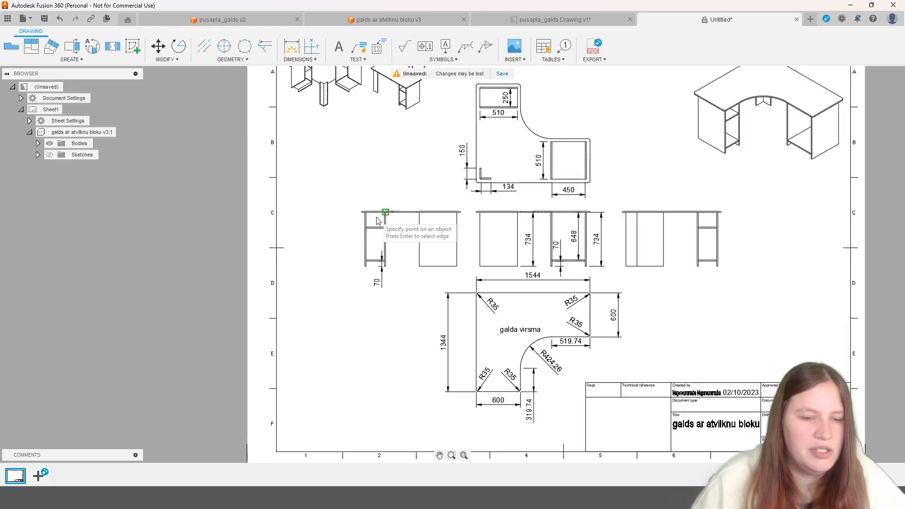
pyautogui.scroll(4, 382, 221)
pyautogui.scroll(2, 381, 222)
pyautogui.click(291, 46)
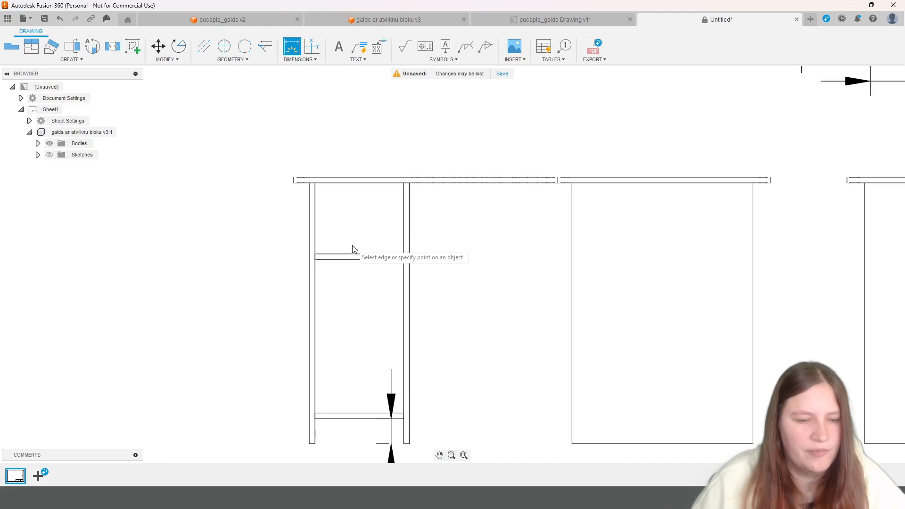
pyautogui.click(300, 59)
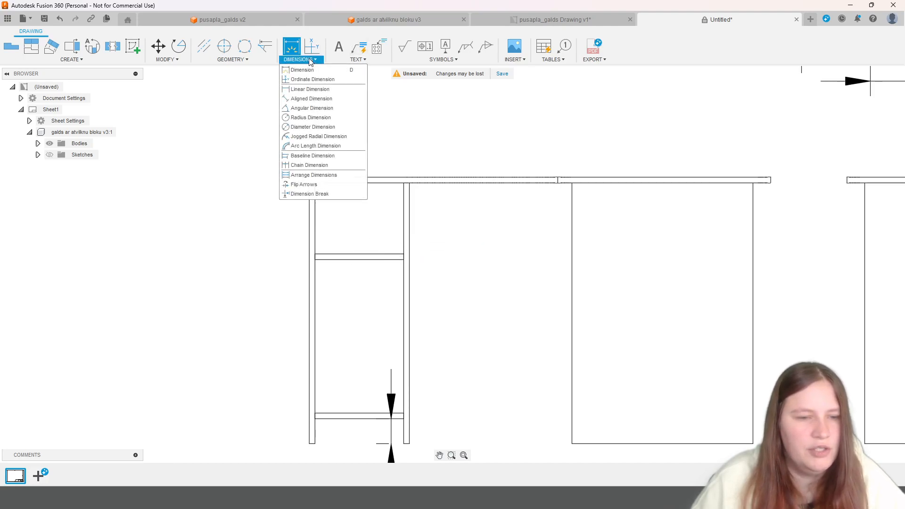
pyautogui.click(293, 90)
pyautogui.click(404, 183)
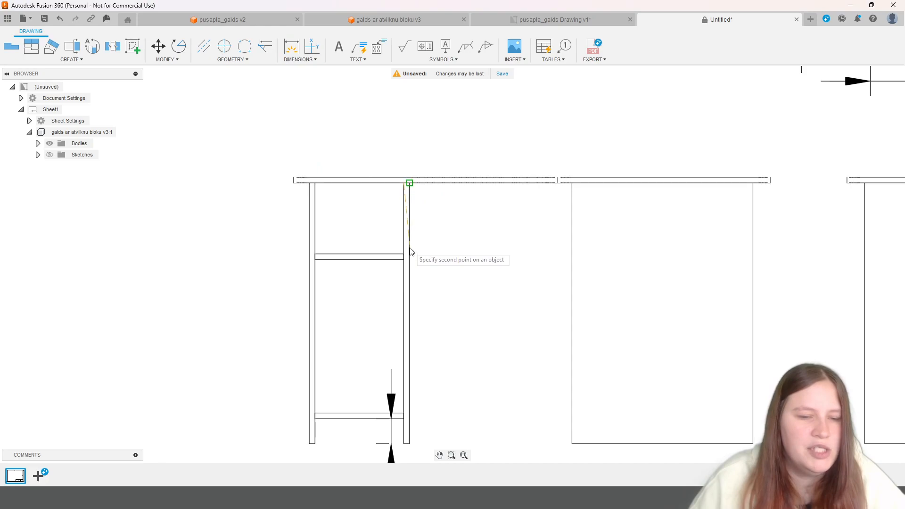
pyautogui.click(404, 254)
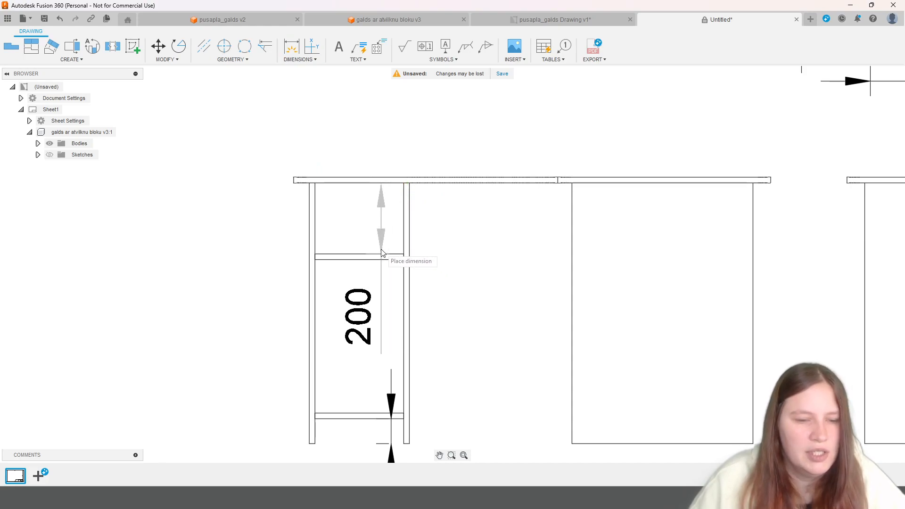
pyautogui.click(380, 258)
# Step: Dimension the clear height between the middle and bottom shelves in the left side view, placing it outside the cabinet
pyautogui.click(402, 260)
pyautogui.click(403, 413)
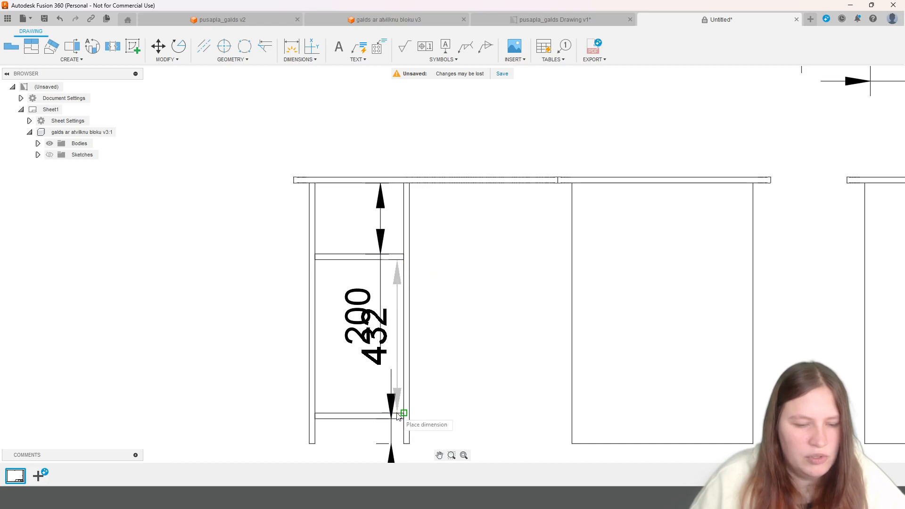
pyautogui.click(447, 403)
pyautogui.moveTo(463, 402); pyautogui.dragTo(433, 251, button='middle')
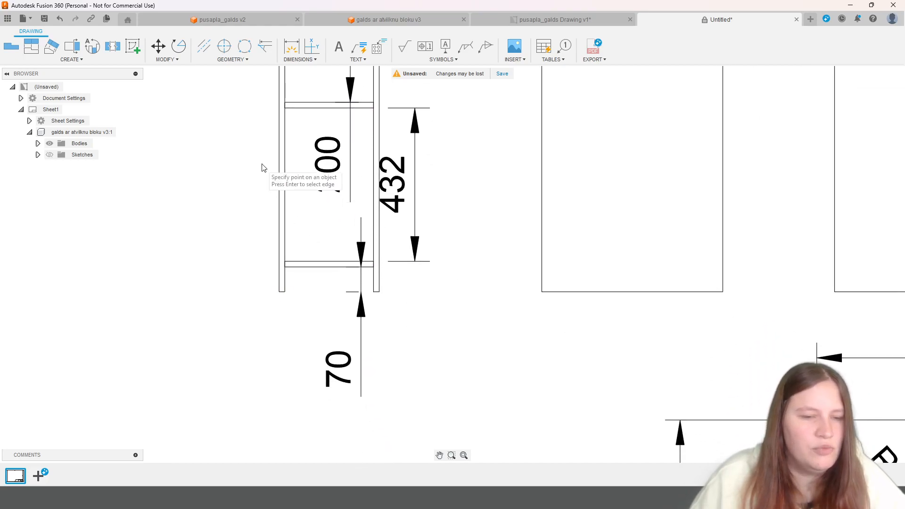
# Step: Move the bottom gap dimension to the right of the left side view's cabinet and shift the lower compartment dimension clear of the panel
pyautogui.press('Escape')
pyautogui.click(360, 297)
pyautogui.moveTo(346, 371); pyautogui.dragTo(442, 369)
pyautogui.moveTo(455, 217); pyautogui.dragTo(479, 325, button='middle')
pyautogui.click(408, 294)
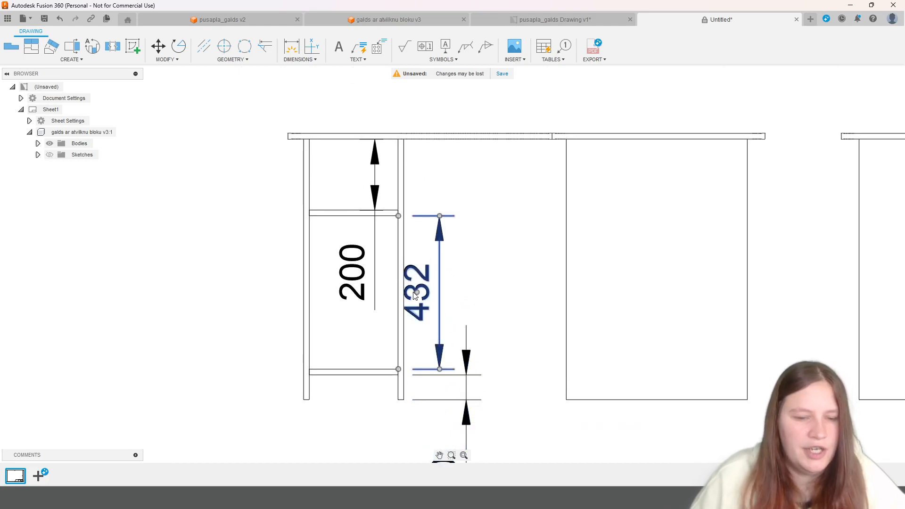
pyautogui.moveTo(417, 294); pyautogui.dragTo(423, 296)
# Step: Move the upper compartment dimension outside the cabinet, in line with the lower compartment dimension, with its text between the arrowheads
pyautogui.click(353, 273)
pyautogui.moveTo(353, 274); pyautogui.dragTo(445, 118)
pyautogui.scroll(-3, 545, 308)
pyautogui.click(552, 294)
pyautogui.click(554, 143)
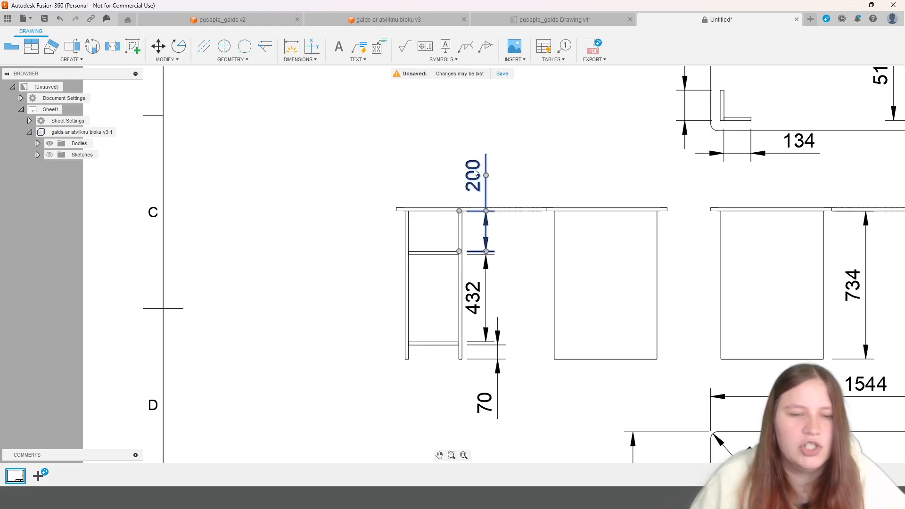
pyautogui.moveTo(487, 176); pyautogui.dragTo(486, 232)
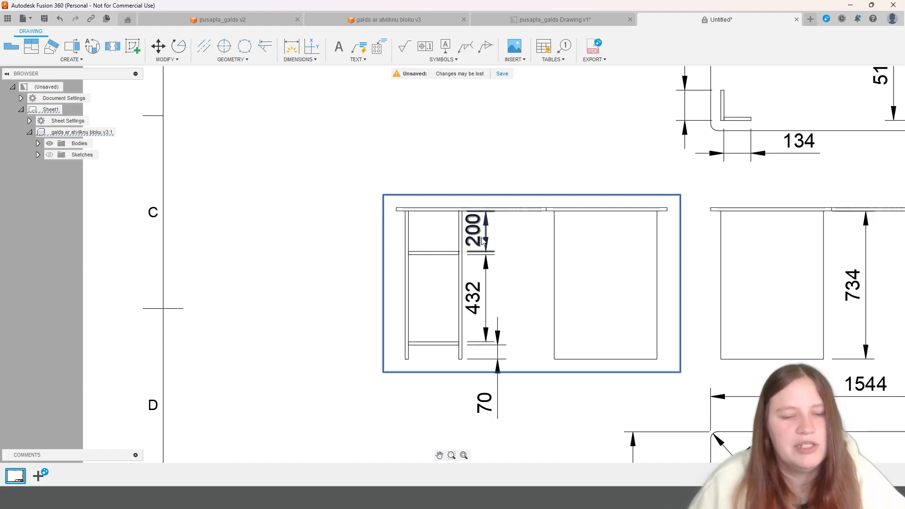
# Step: Delete the undimensioned side view to the right of the front view
pyautogui.moveTo(578, 218)
pyautogui.mouseDown(button='middle')
pyautogui.moveTo(387, 155)
pyautogui.moveTo(464, 143)
pyautogui.mouseUp(button='middle')
pyautogui.scroll(-6, 587, 331)
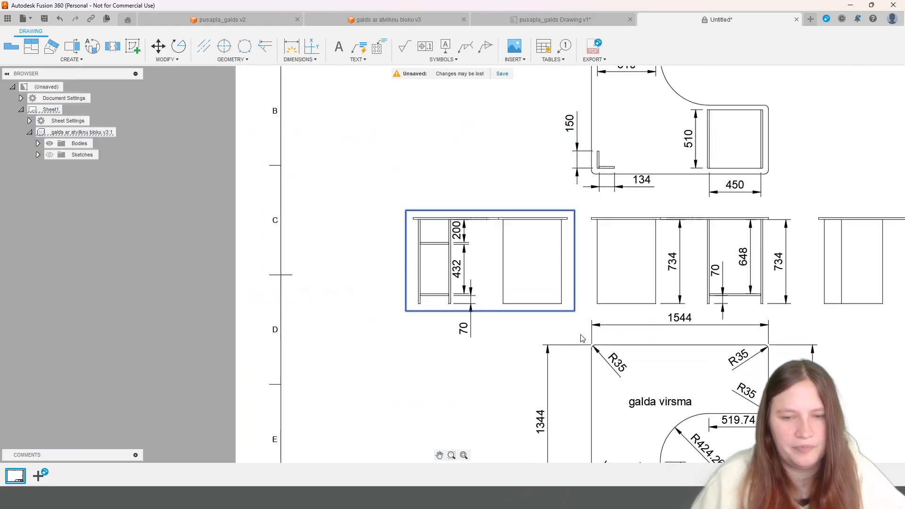
pyautogui.moveTo(593, 353)
pyautogui.mouseDown(button='middle')
pyautogui.moveTo(486, 324)
pyautogui.moveTo(354, 318)
pyautogui.mouseUp(button='middle')
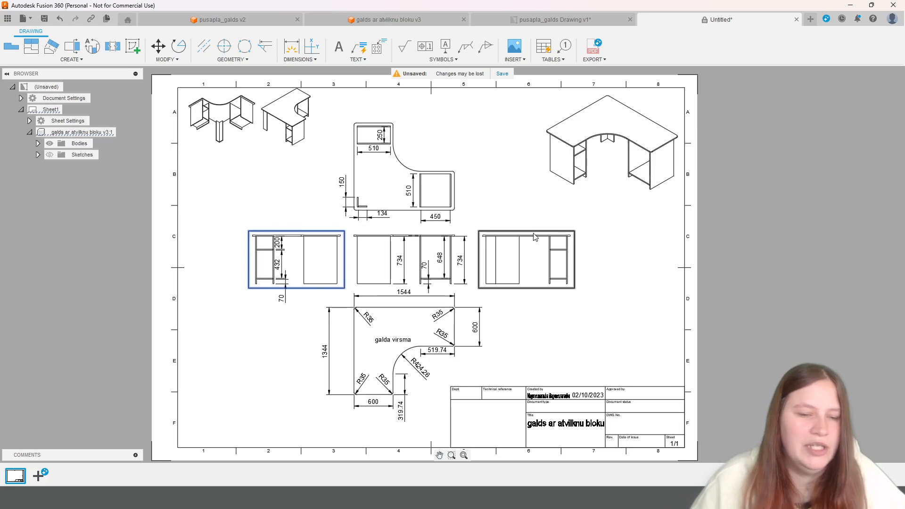
pyautogui.click(536, 239)
pyautogui.press('Delete')
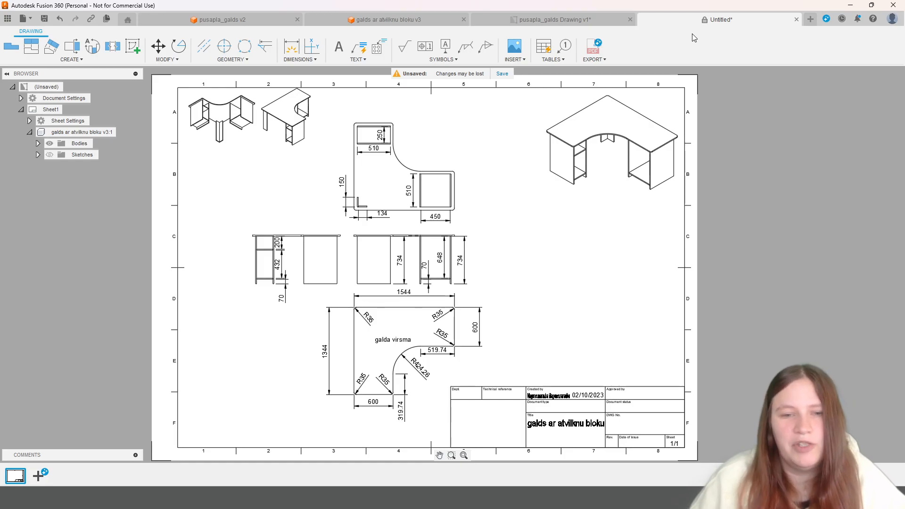
# Step: Save the drawing under its suggested name
pyautogui.hotkey('ctrl', 's')
pyautogui.click(622, 259)
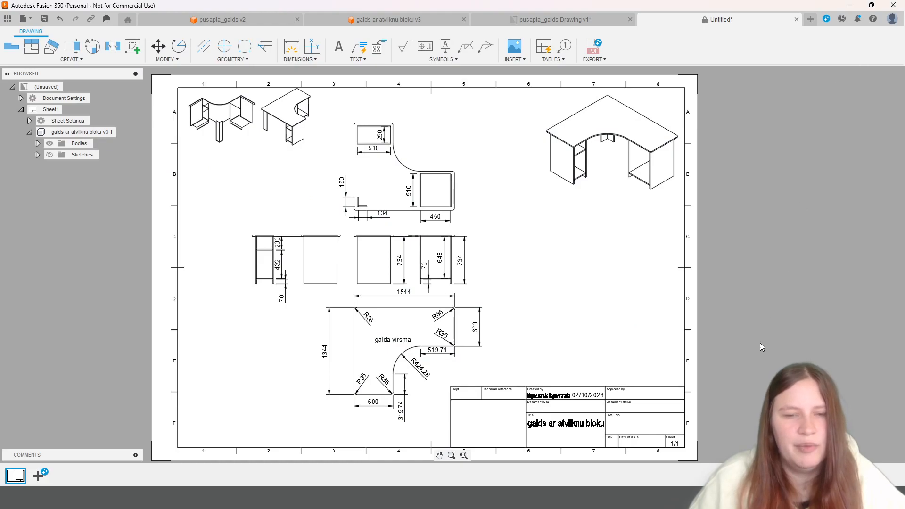
# Step: Move the two small isometric views slightly lower, and shift the large isometric view slightly down and left, away from the sheet border
pyautogui.moveTo(315, 159); pyautogui.dragTo(198, 119)
pyautogui.moveTo(226, 124); pyautogui.dragTo(228, 147)
pyautogui.click(228, 149)
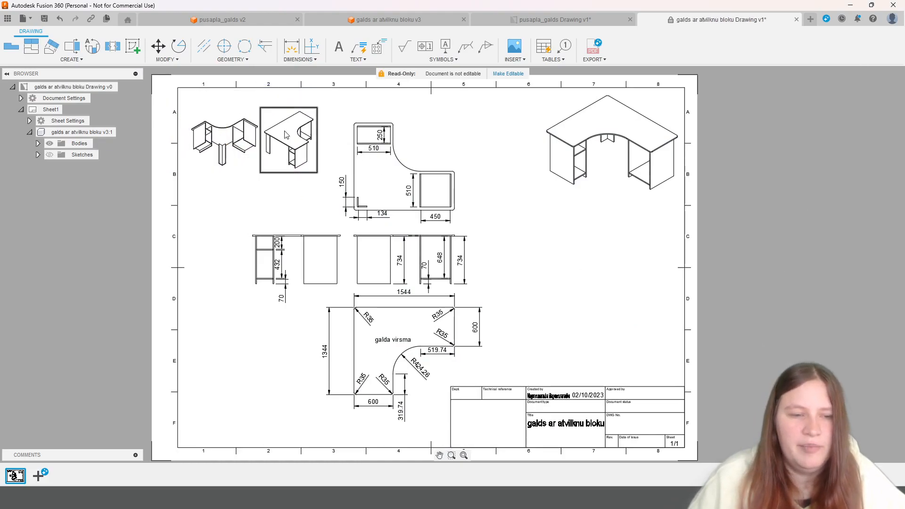
pyautogui.click(614, 148)
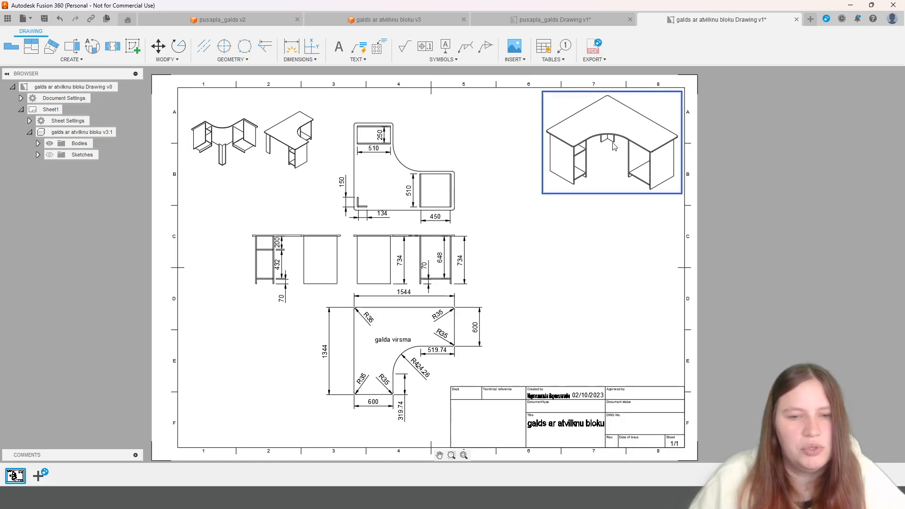
pyautogui.moveTo(611, 145); pyautogui.dragTo(605, 159)
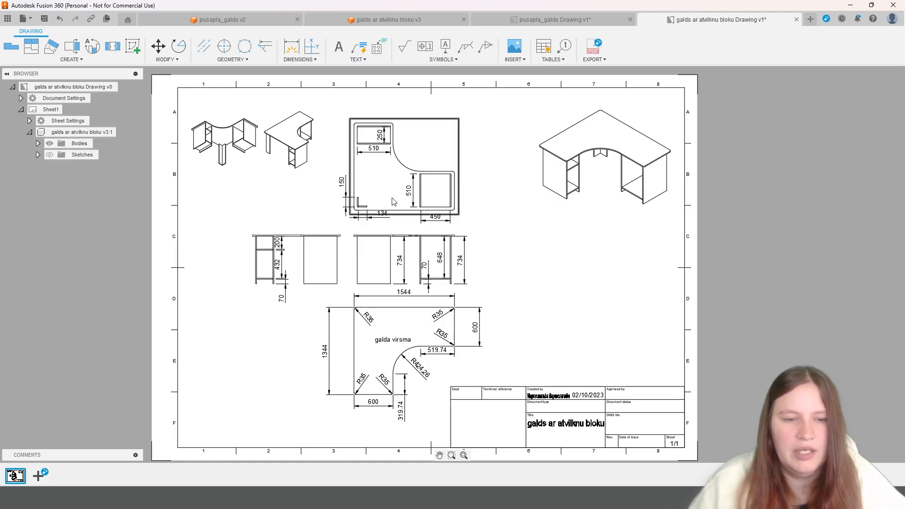
pyautogui.scroll(5, 383, 196)
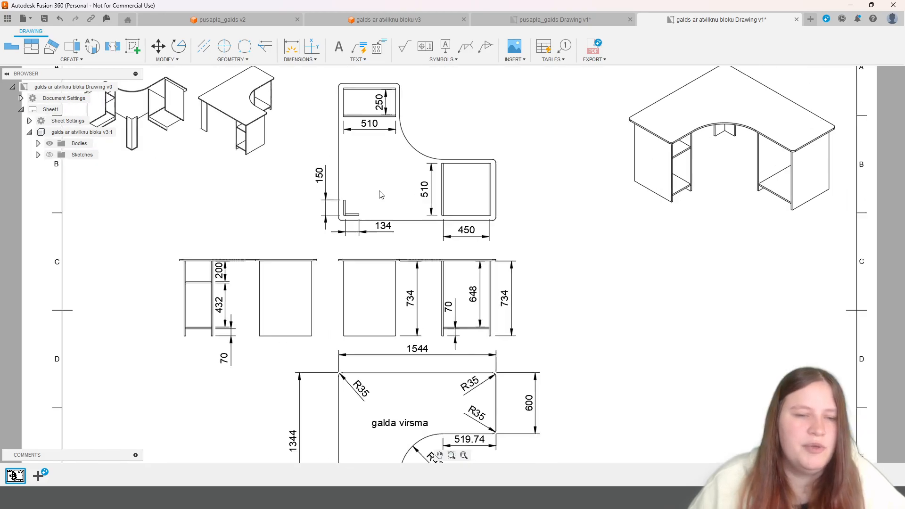
pyautogui.moveTo(324, 188); pyautogui.dragTo(396, 302, button='middle')
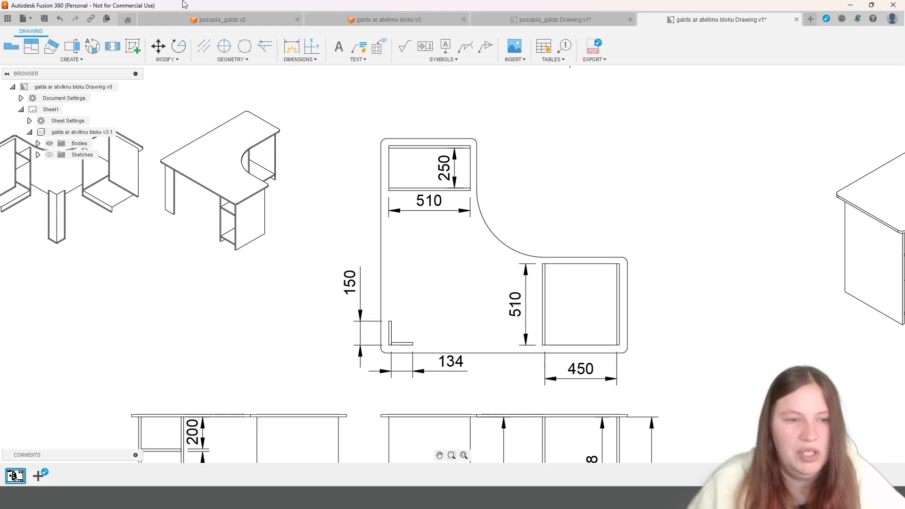
# Step: Add a vertical linear dimension between the lower right cabinet's bottom corner and the tabletop's lower edge, placed outside the tabletop
pyautogui.click(300, 60)
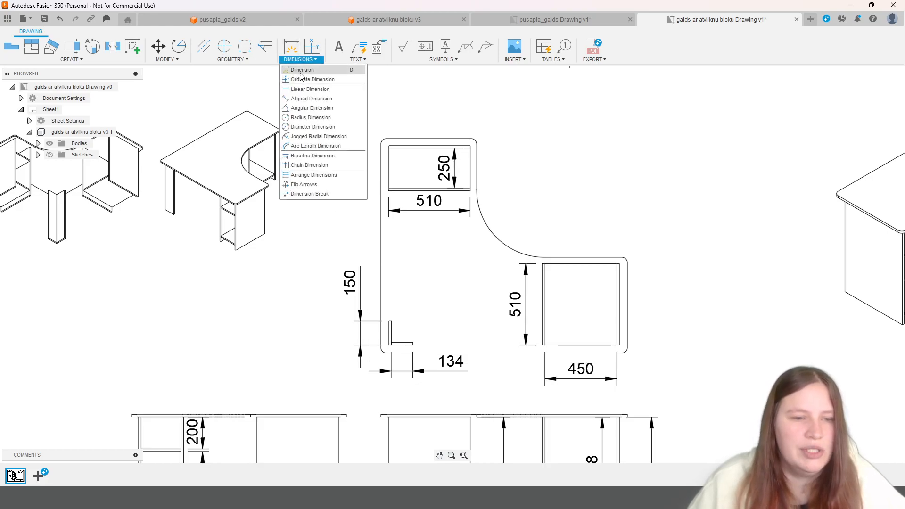
pyautogui.click(310, 90)
pyautogui.scroll(5, 608, 359)
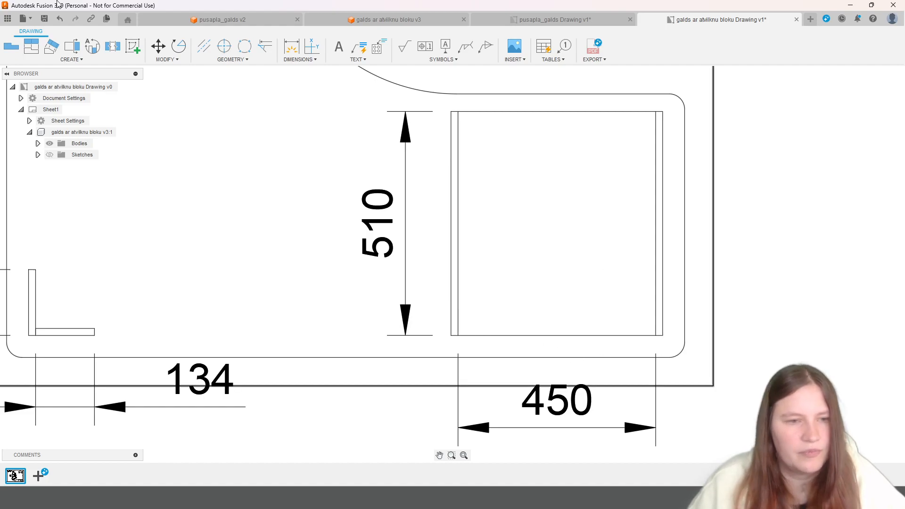
pyautogui.click(300, 59)
pyautogui.click(302, 83)
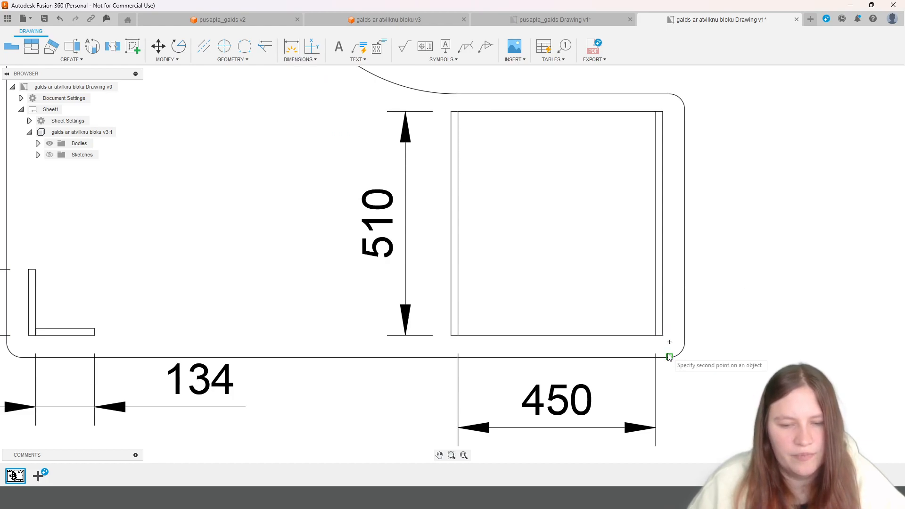
pyautogui.click(663, 335)
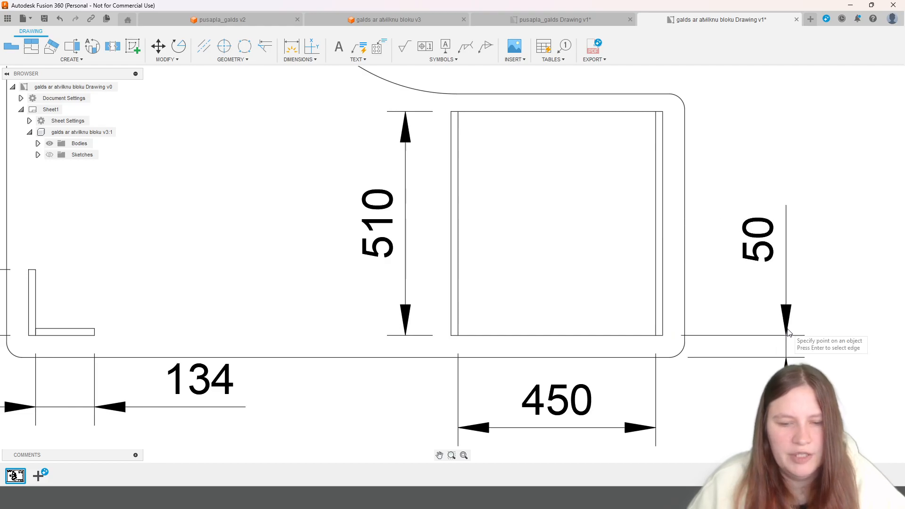
pyautogui.click(786, 333)
# Step: Add a horizontal linear dimension from the tabletop's left edge to the upper cabinet's left side, placed above the top view
pyautogui.scroll(-3, 655, 385)
pyautogui.scroll(-1, 509, 406)
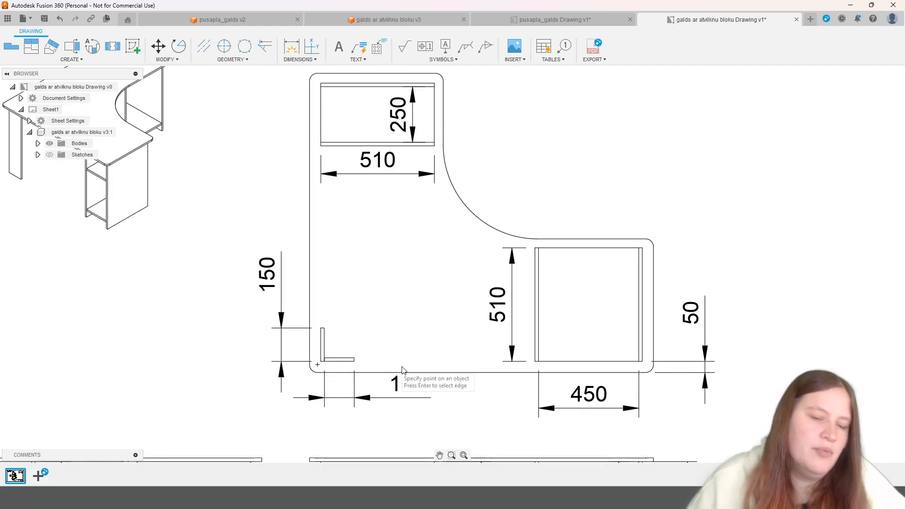
pyautogui.click(311, 81)
pyautogui.moveTo(274, 92); pyautogui.dragTo(285, 175, button='middle')
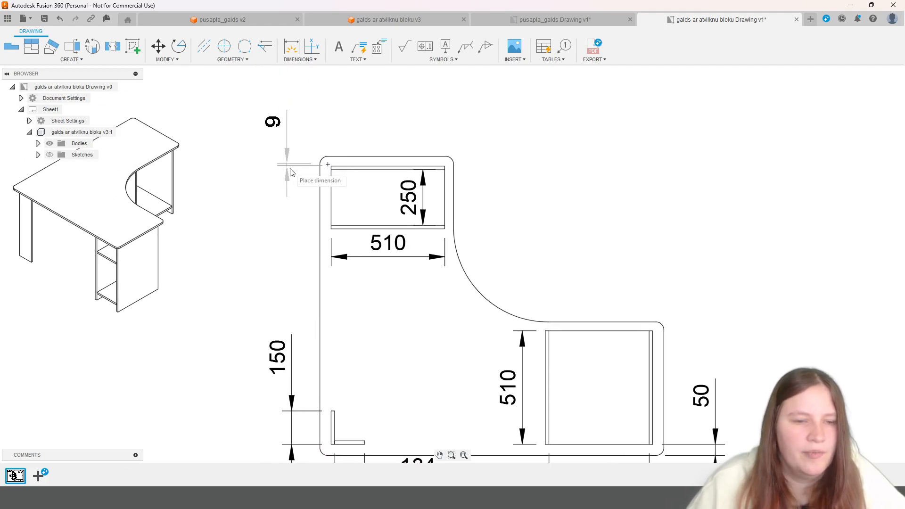
pyautogui.click(329, 126)
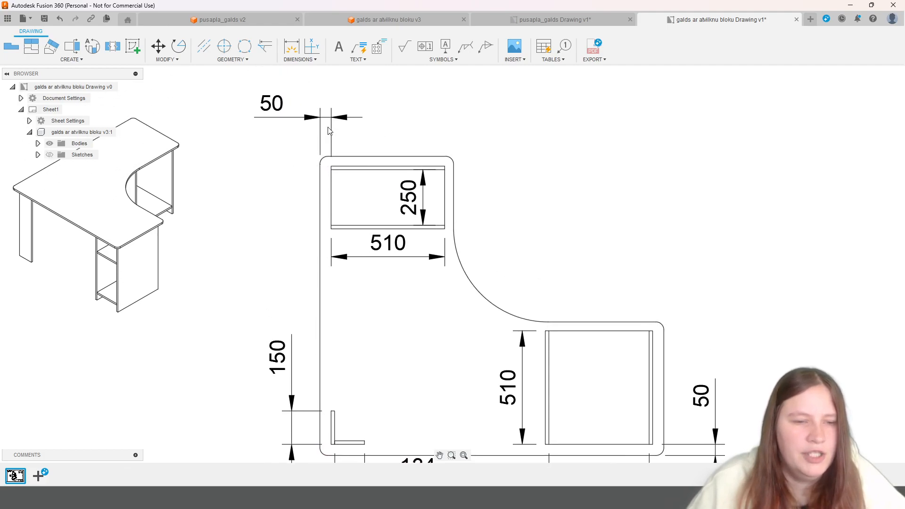
# Step: Start a new sketch on the drawing sheet for adding an auxiliary line to the top view
pyautogui.click(321, 60)
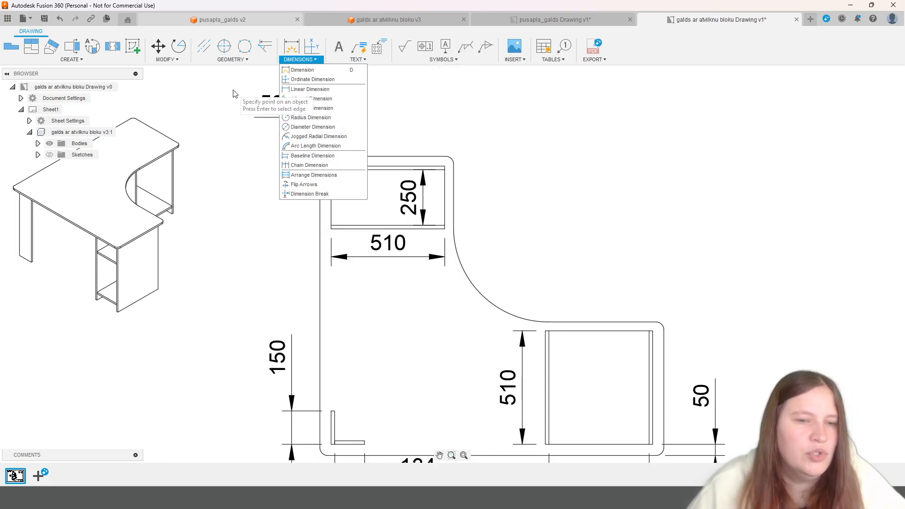
pyautogui.click(233, 60)
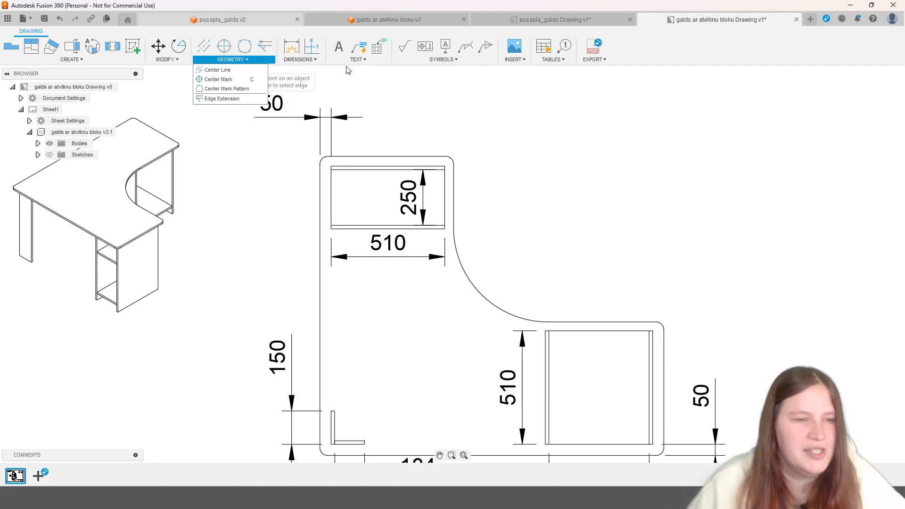
pyautogui.click(134, 46)
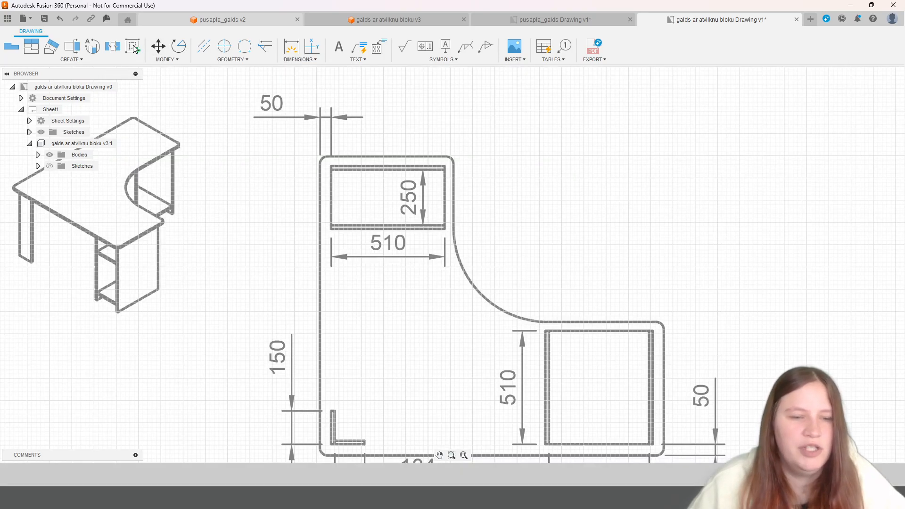
pyautogui.scroll(-4, 541, 306)
pyautogui.scroll(2, 588, 262)
pyautogui.scroll(2, 235, 161)
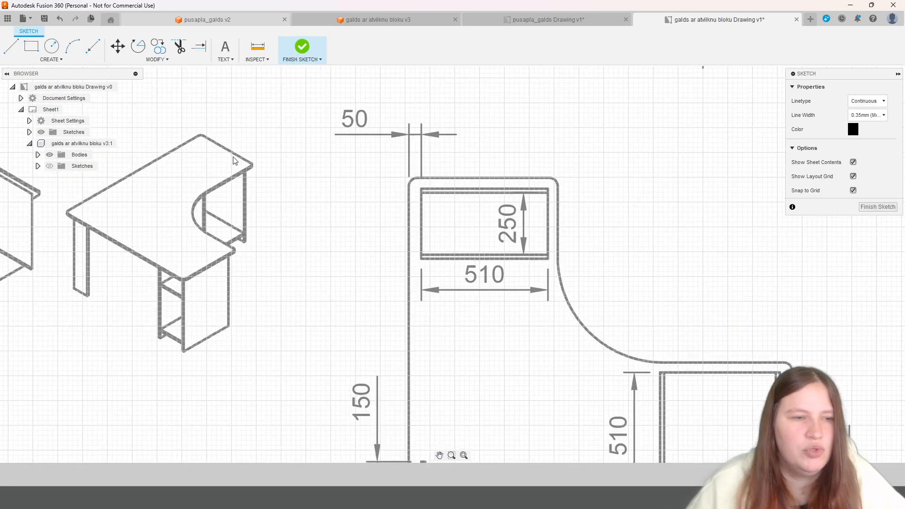
pyautogui.click(8, 50)
pyautogui.moveTo(504, 341); pyautogui.dragTo(502, 219, button='middle')
pyautogui.scroll(-1, 405, 211)
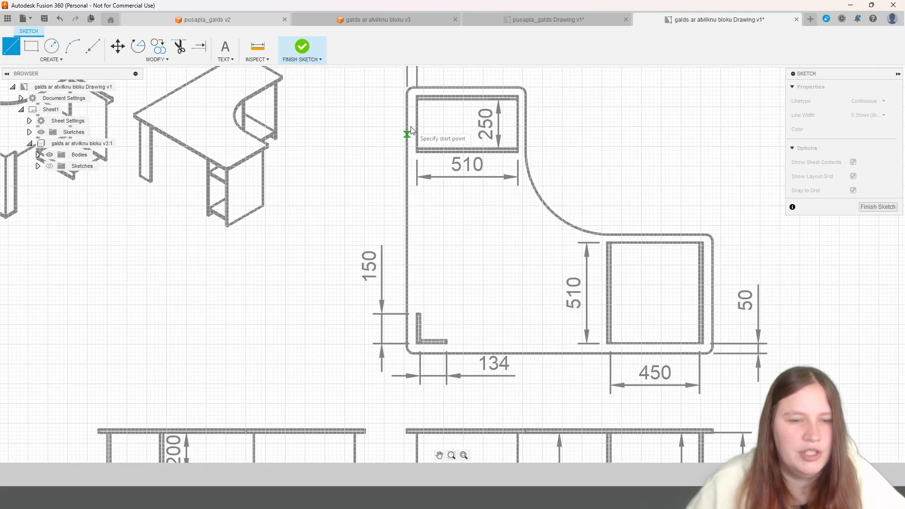
pyautogui.click(417, 89)
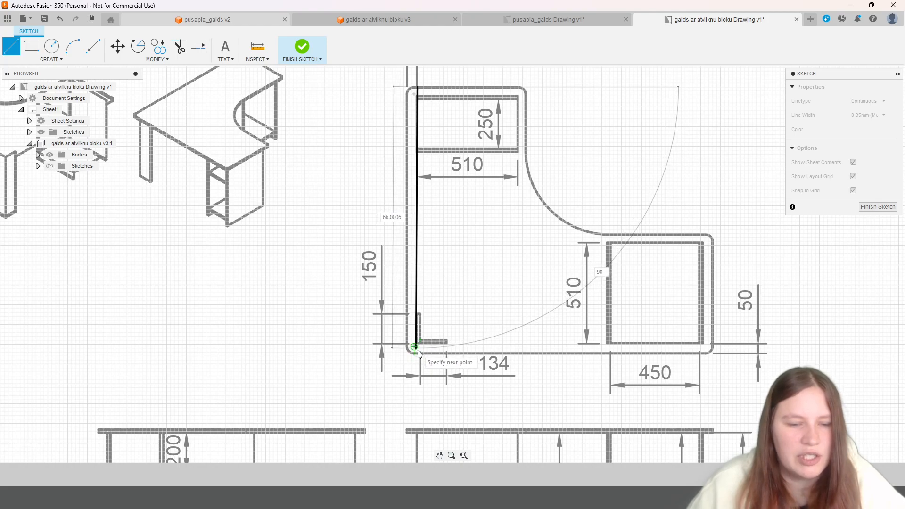
pyautogui.scroll(8, 421, 353)
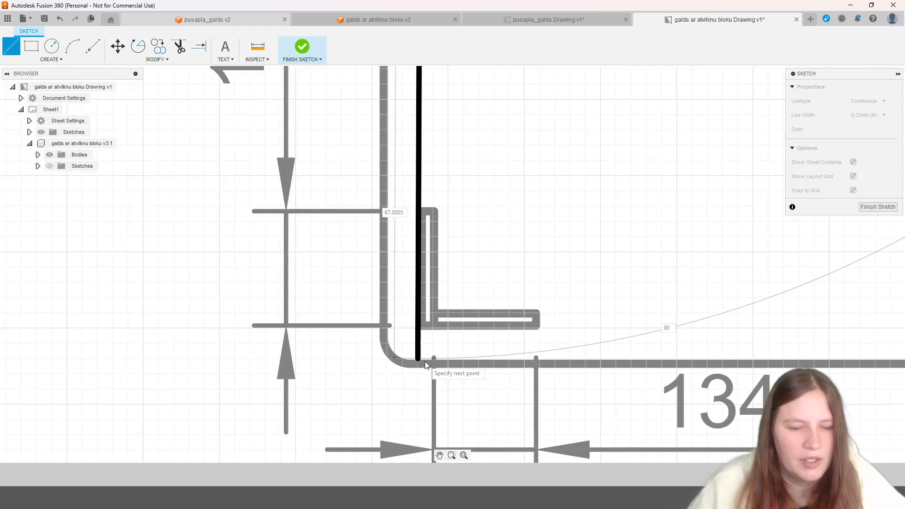
pyautogui.scroll(-8, 424, 357)
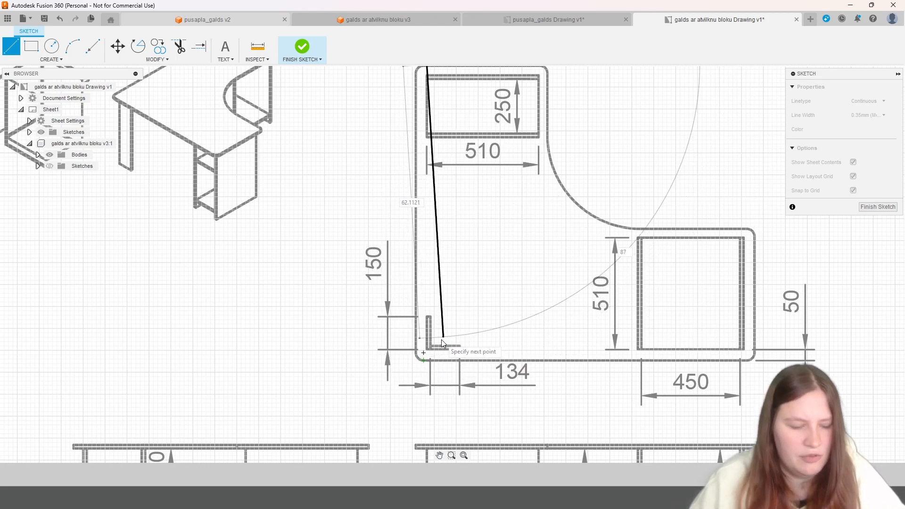
pyautogui.press('Escape')
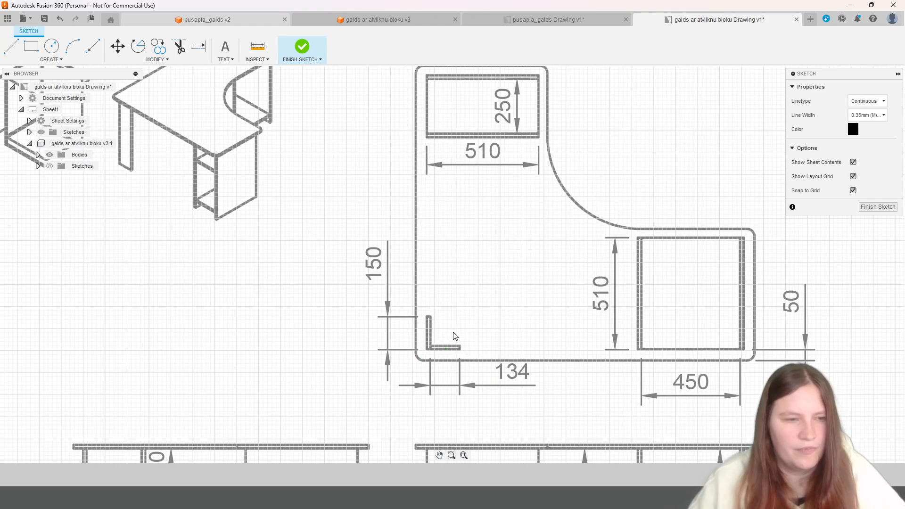
# Step: Draw a nearly vertical line about 67 mm long across the tabletop's top view, from upper to lower edge along the upper cabinet's left side
pyautogui.click(13, 55)
pyautogui.scroll(-5, 425, 103)
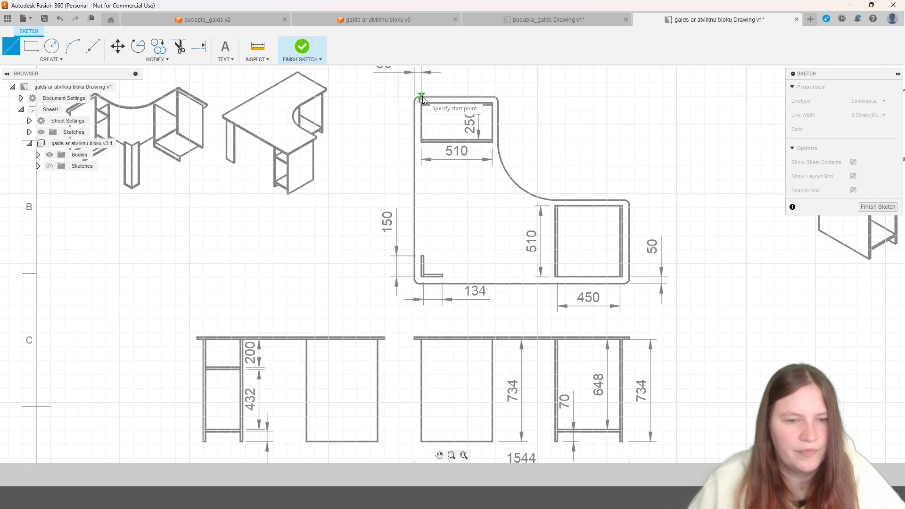
pyautogui.click(421, 98)
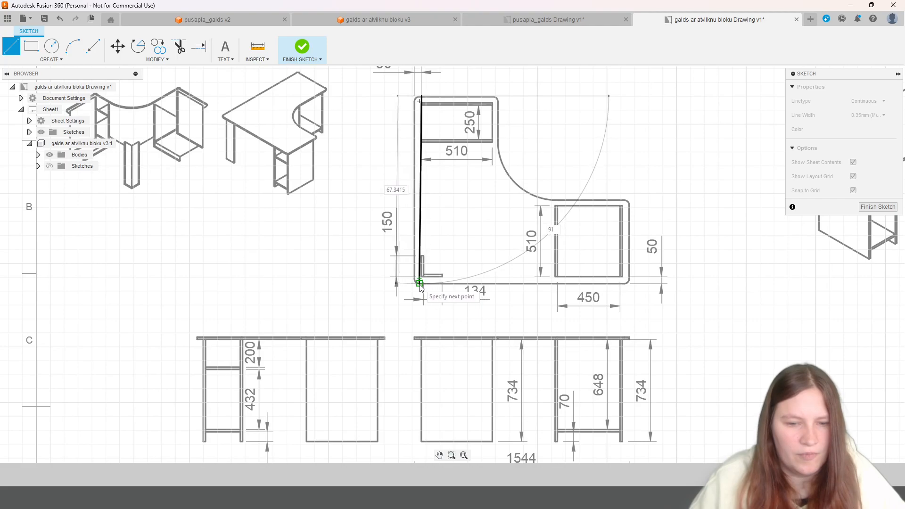
pyautogui.scroll(5, 420, 283)
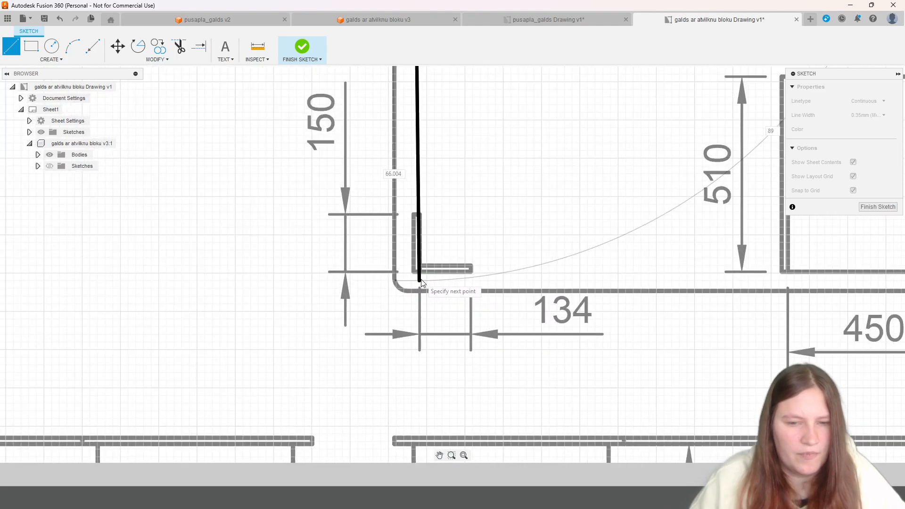
pyautogui.moveTo(406, 288); pyautogui.dragTo(378, 325, button='middle')
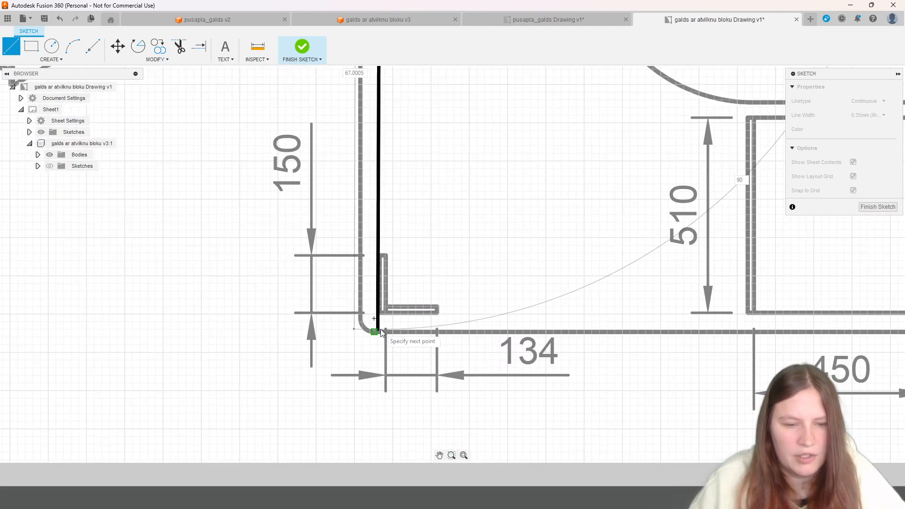
pyautogui.click(381, 329)
pyautogui.scroll(-2, 538, 288)
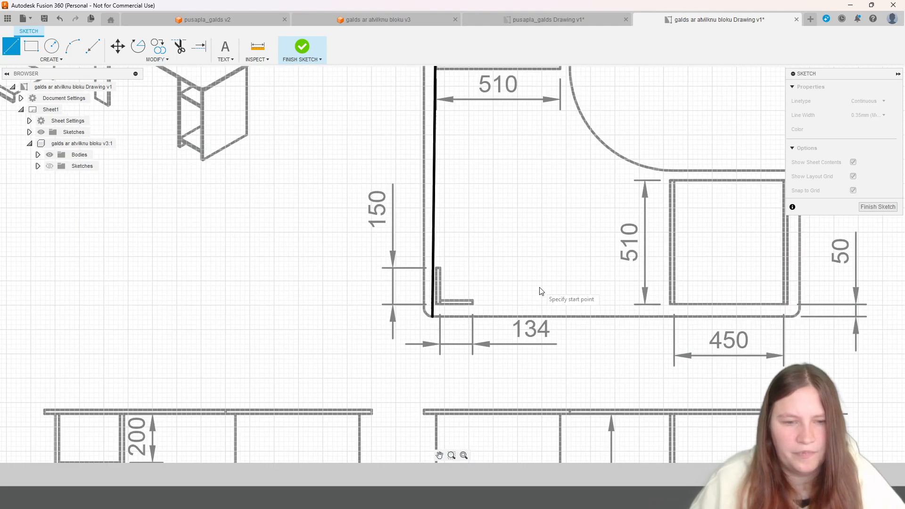
pyautogui.scroll(-3, 541, 291)
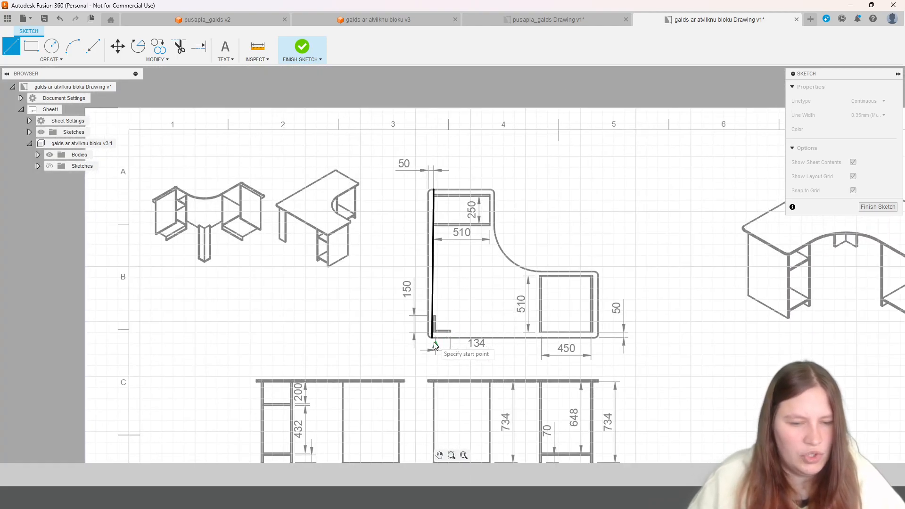
pyautogui.press('Escape')
# Step: Try to shift the auxiliary line's lower endpoint along the tabletop's lower edge to straighten the line
pyautogui.click(433, 336)
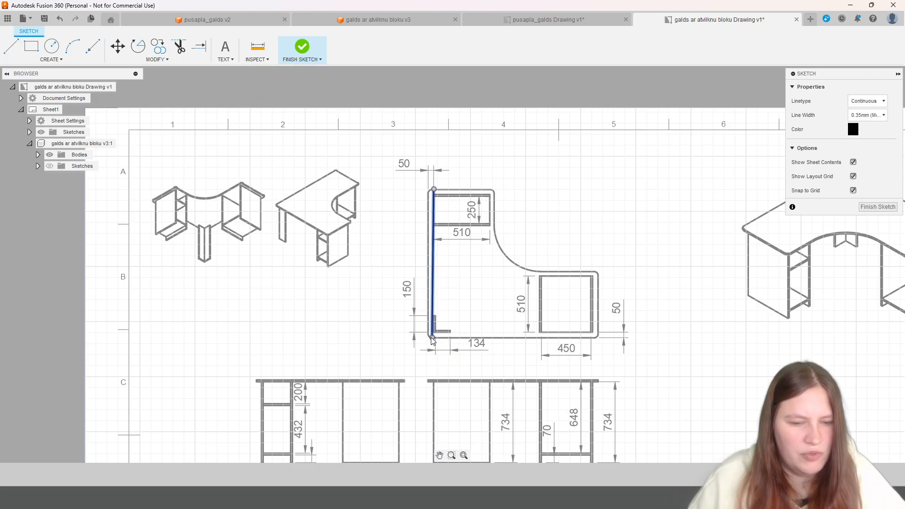
pyautogui.click(432, 336)
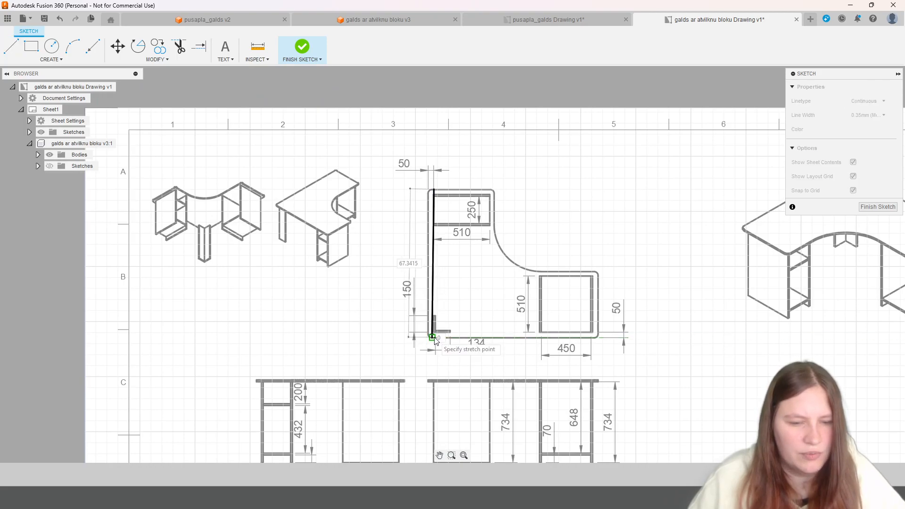
pyautogui.click(434, 337)
pyautogui.scroll(5, 433, 344)
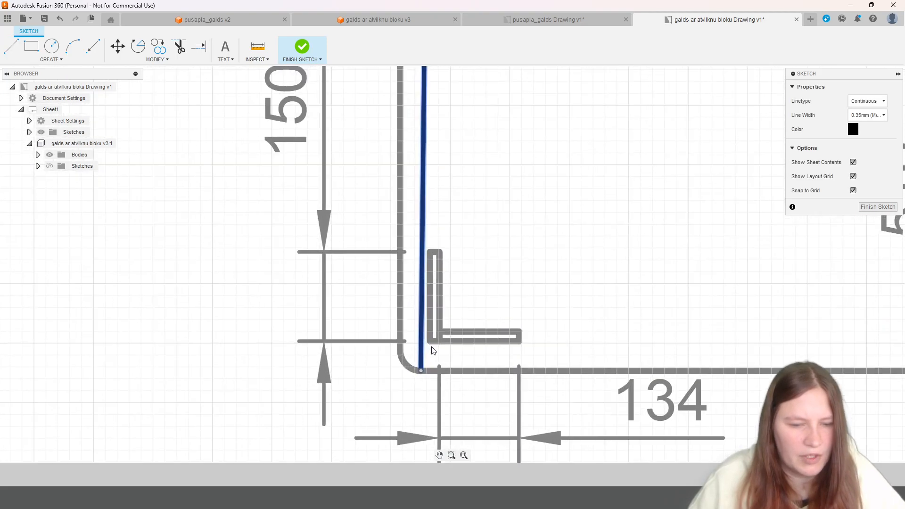
pyautogui.click(424, 372)
pyautogui.click(429, 371)
pyautogui.scroll(-8, 430, 371)
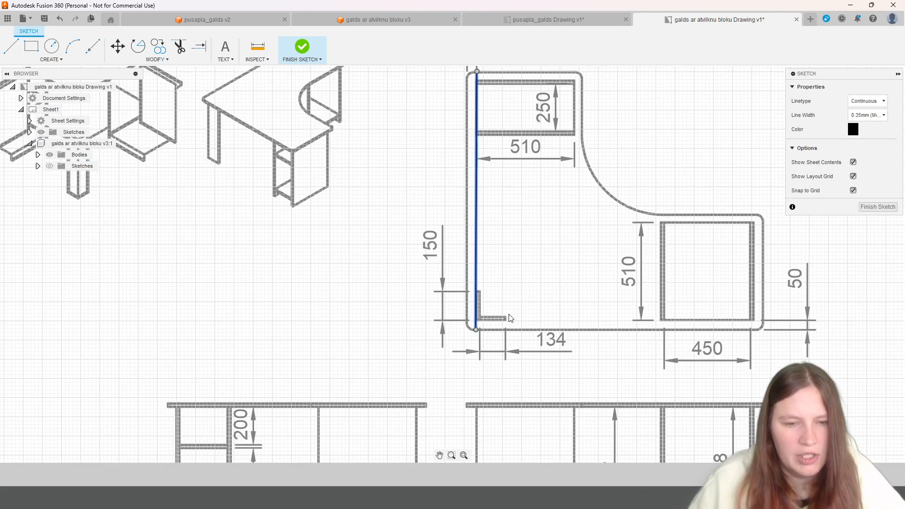
# Step: Set the auxiliary line's linetype to Hidden2
pyautogui.moveTo(422, 296); pyautogui.dragTo(382, 311, button='middle')
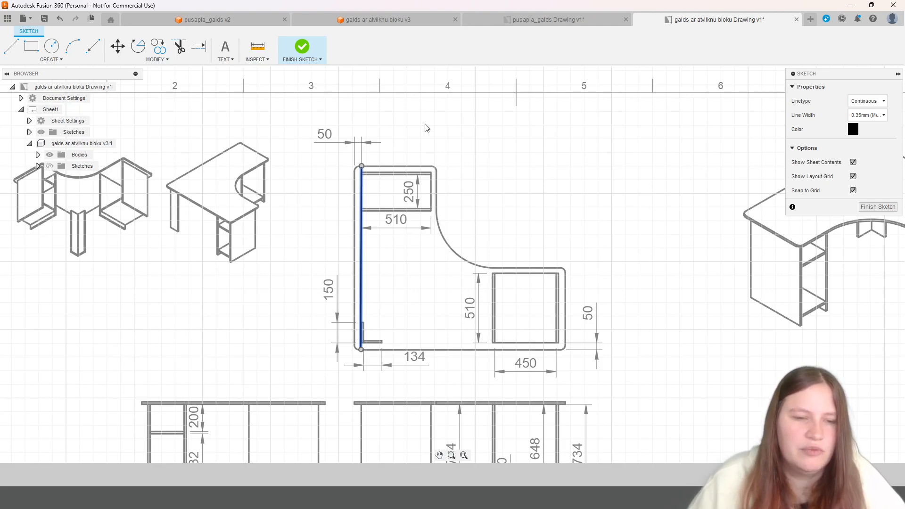
pyautogui.click(868, 101)
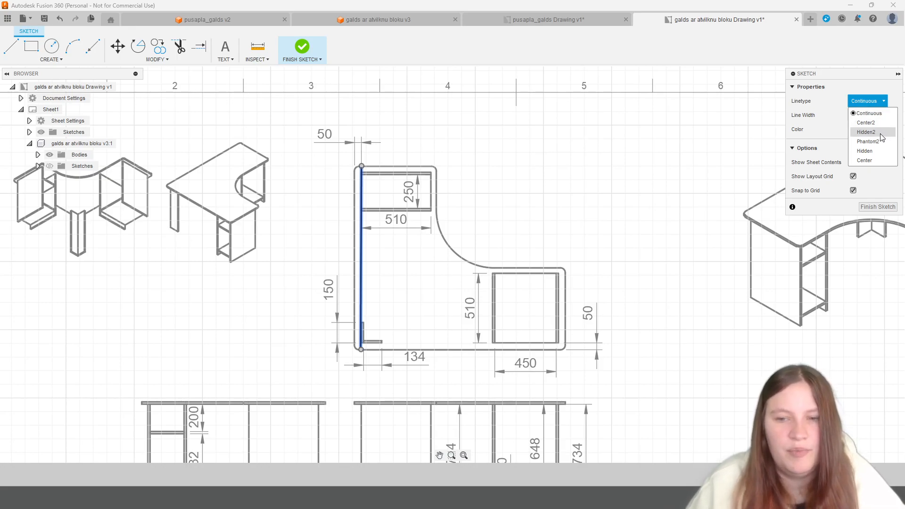
pyautogui.click(868, 132)
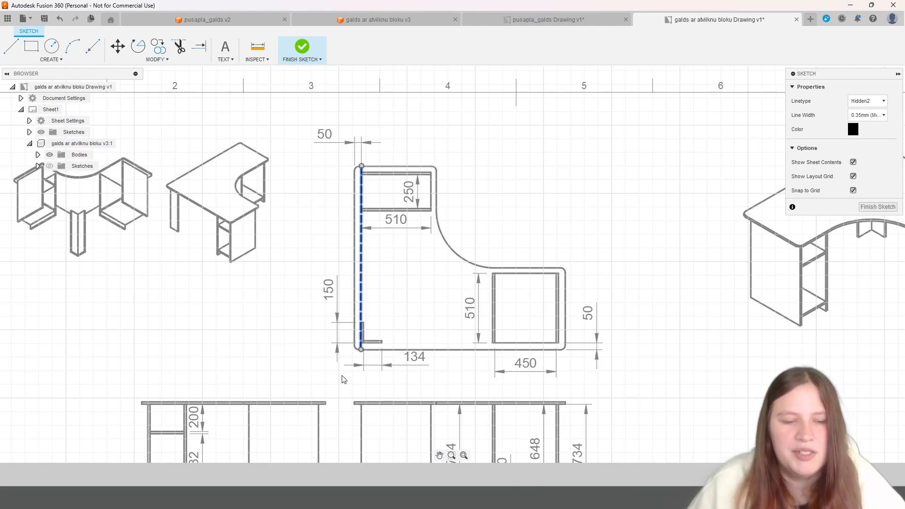
# Step: Change the auxiliary line's color to a bright magenta-pink
pyautogui.scroll(6, 345, 380)
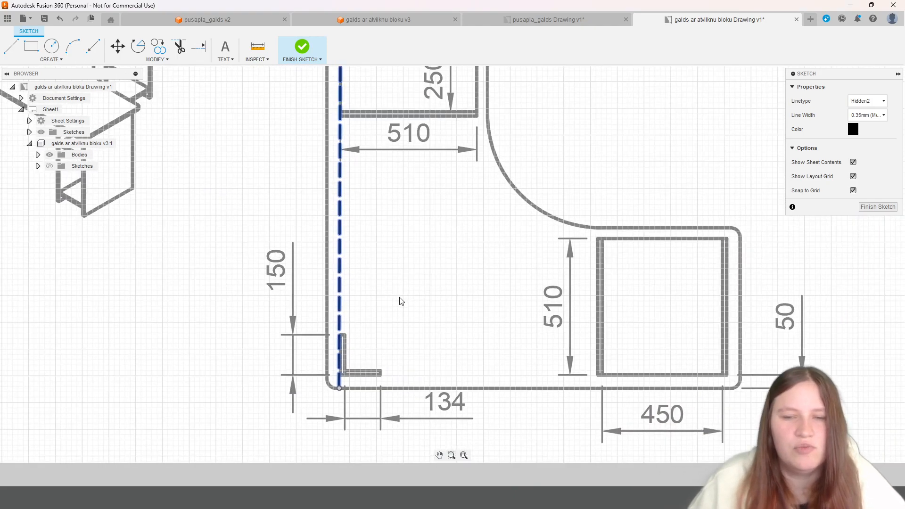
pyautogui.scroll(-1, 402, 301)
pyautogui.click(853, 129)
pyautogui.moveTo(476, 240); pyautogui.dragTo(472, 205)
pyautogui.moveTo(562, 193); pyautogui.dragTo(563, 166)
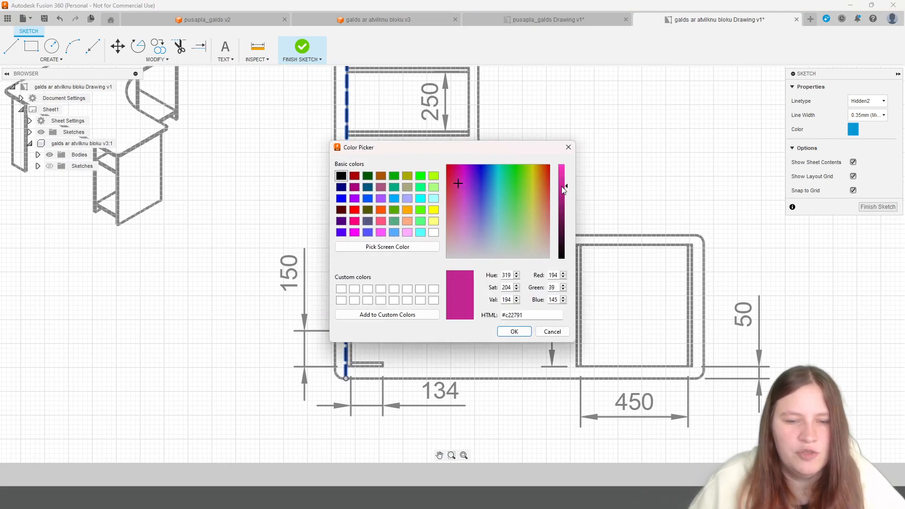
pyautogui.click(514, 330)
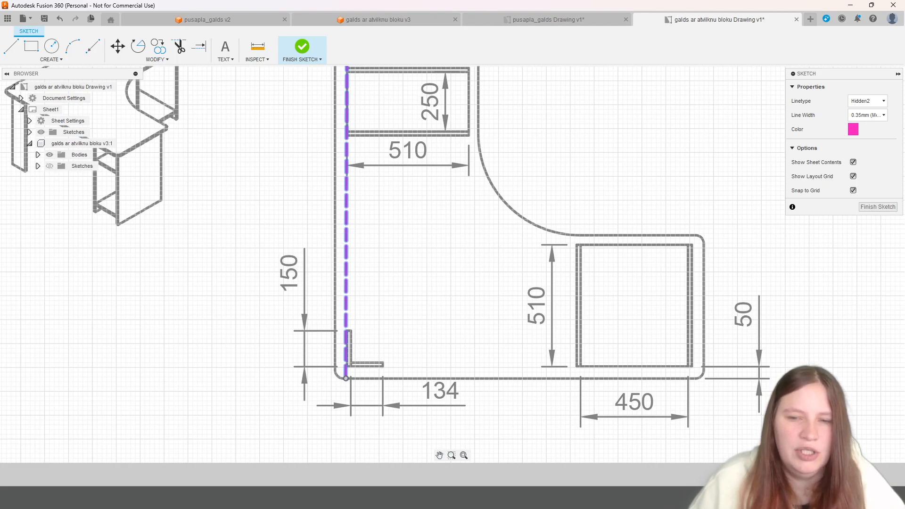
# Step: Set the auxiliary line's width to 0.50mm (Thick) and finish the sketch
pyautogui.click(870, 116)
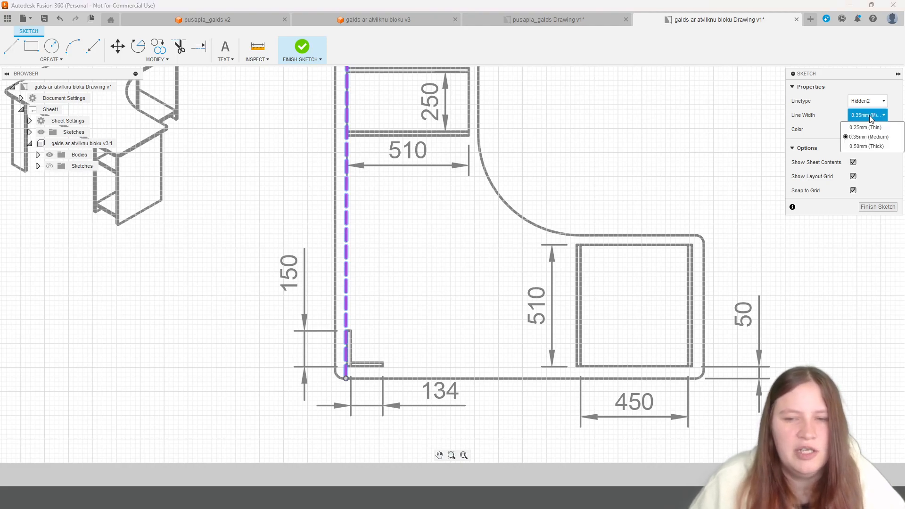
pyautogui.click(880, 147)
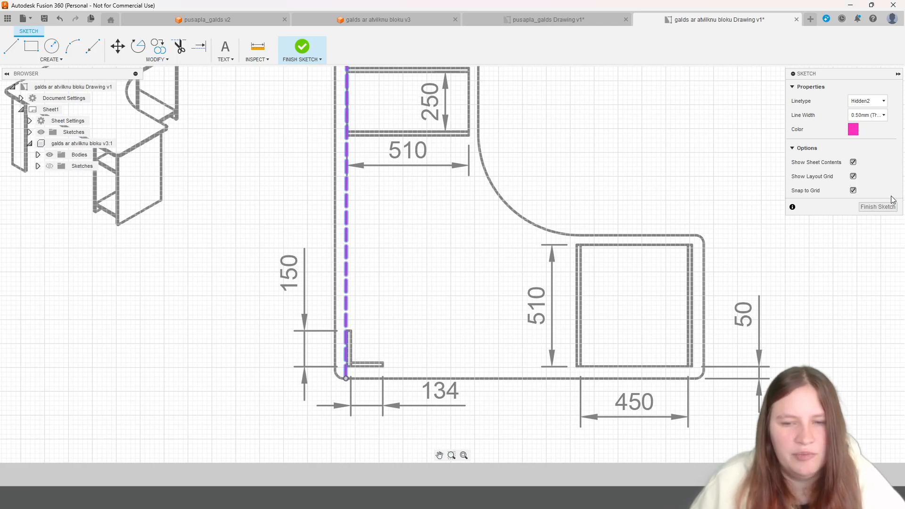
pyautogui.click(878, 207)
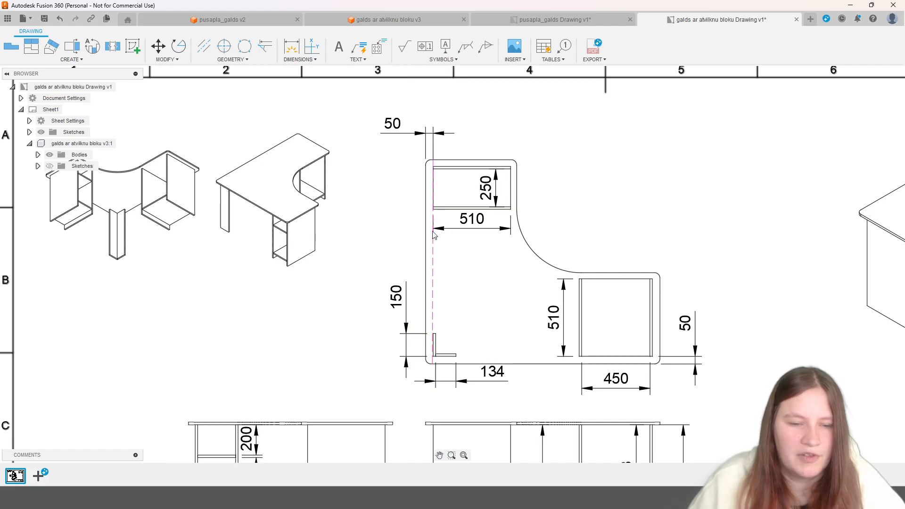
# Step: Place a first-level Parts List of the desk in the empty area below the large isometric view
pyautogui.click(432, 311)
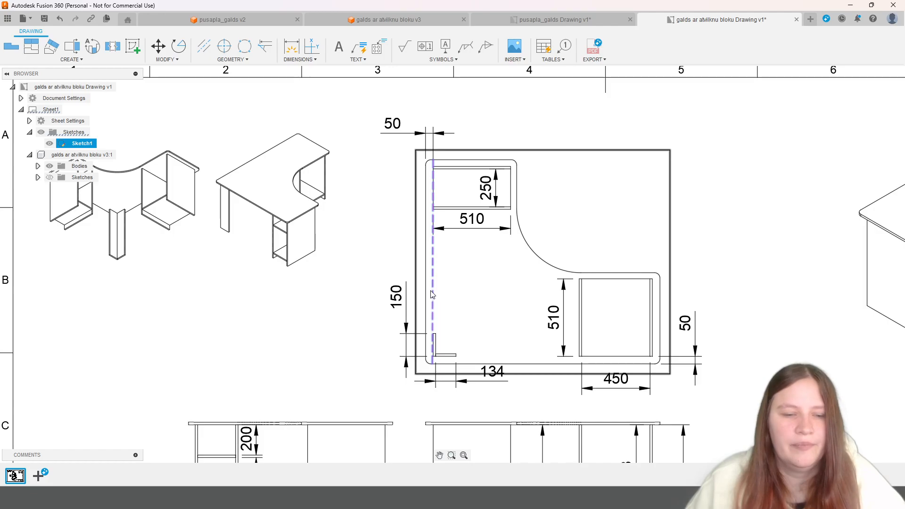
pyautogui.scroll(-5, 434, 294)
pyautogui.moveTo(735, 366)
pyautogui.mouseDown(button='middle')
pyautogui.moveTo(633, 216)
pyautogui.moveTo(638, 247)
pyautogui.mouseUp(button='middle')
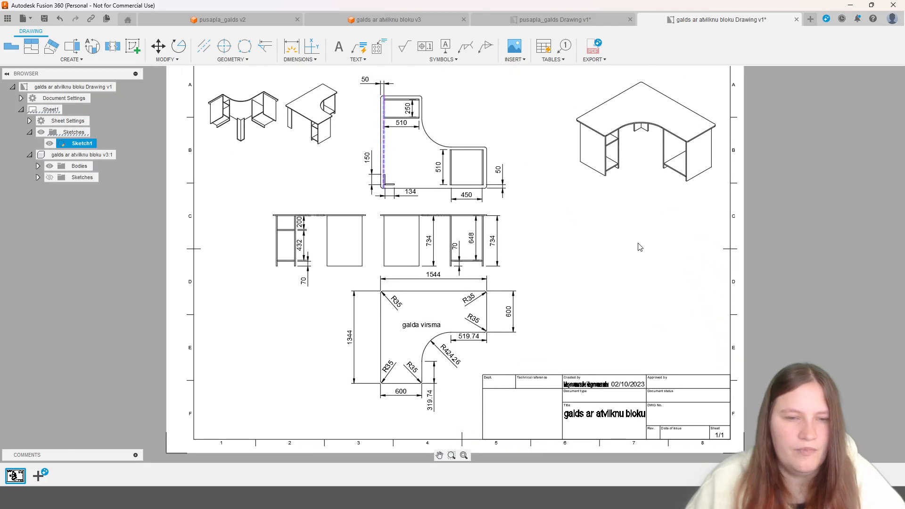
pyautogui.click(555, 60)
pyautogui.click(552, 89)
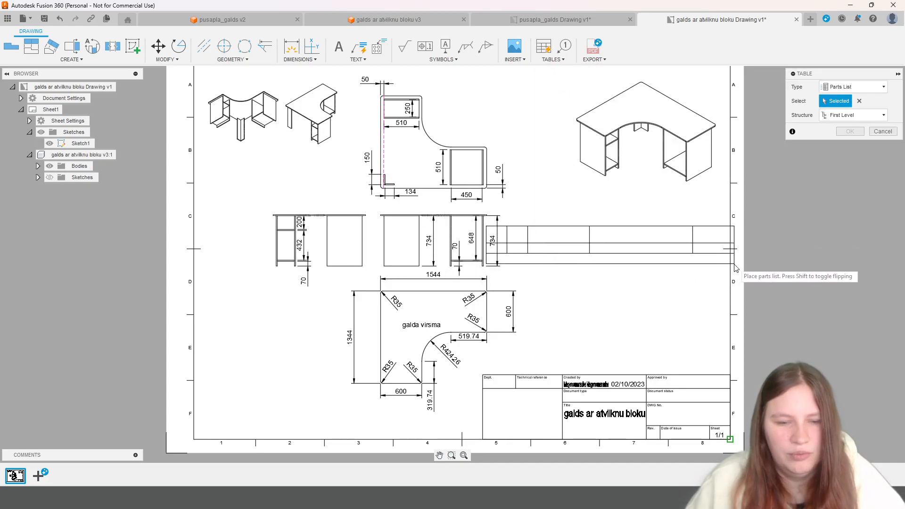
pyautogui.click(753, 261)
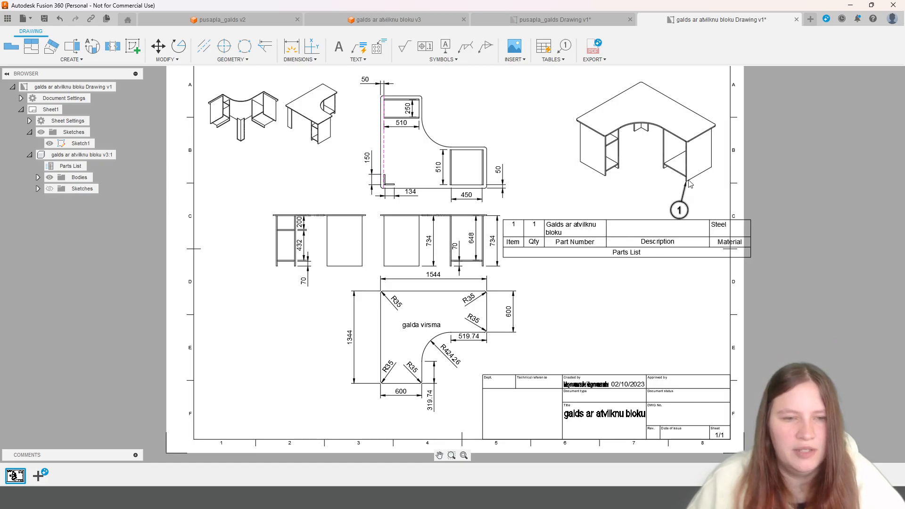
# Step: Attach a Standard balloon to the right cabinet's outer edge in the front view, placing it below the cabinet
pyautogui.click(565, 46)
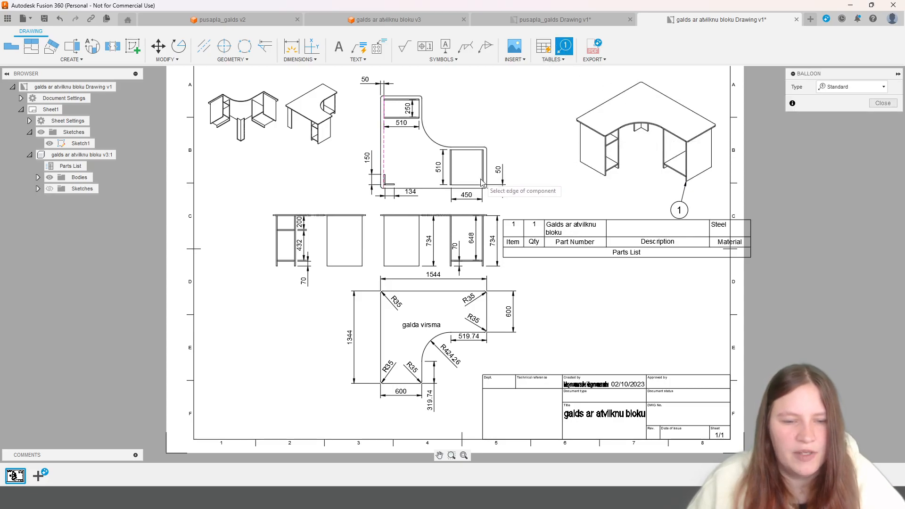
pyautogui.click(484, 250)
pyautogui.click(527, 293)
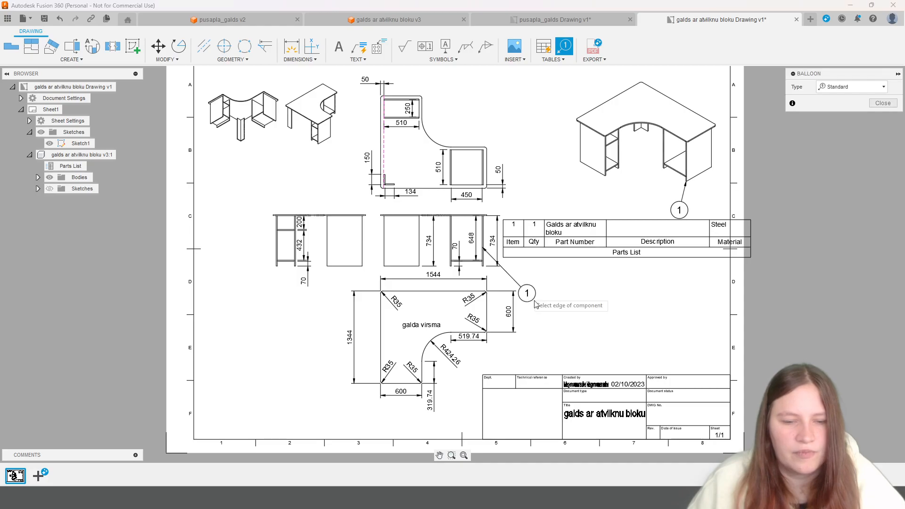
pyautogui.click(875, 88)
pyautogui.click(883, 102)
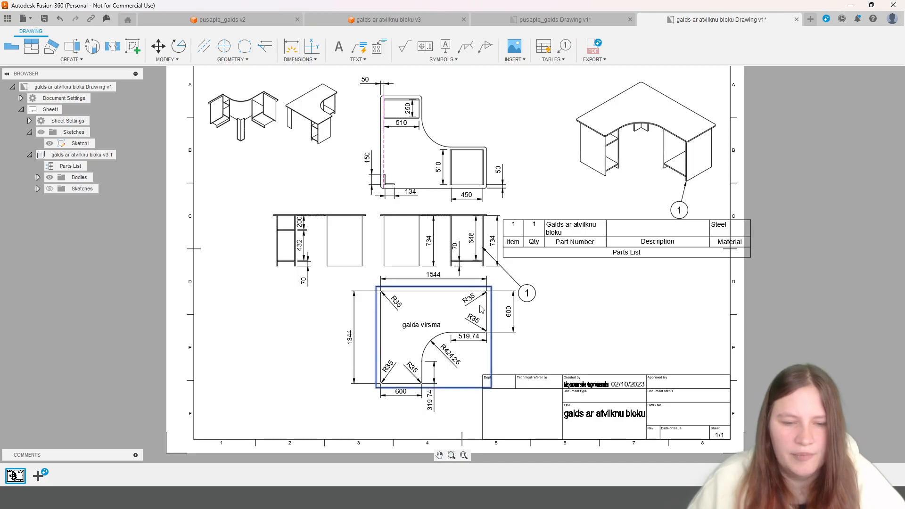
# Step: Remove the parts list and its balloons from the sheet
pyautogui.click(564, 47)
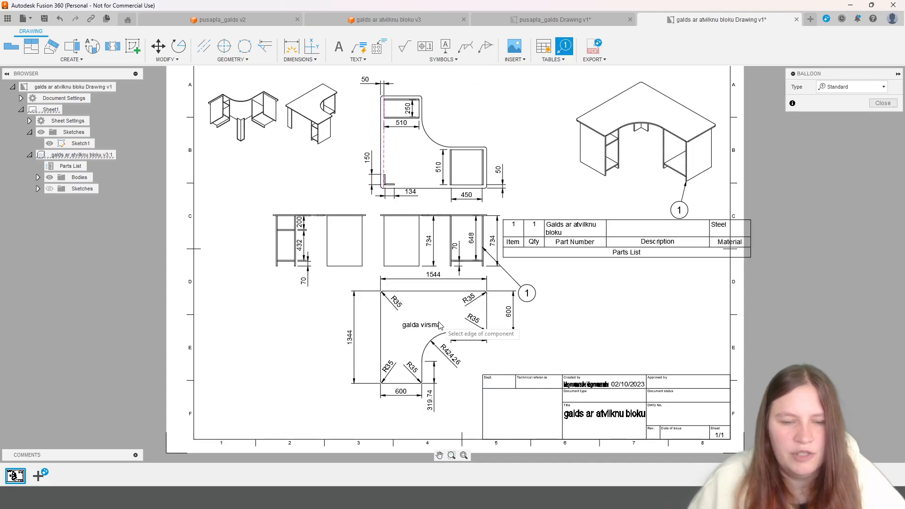
pyautogui.press('Escape')
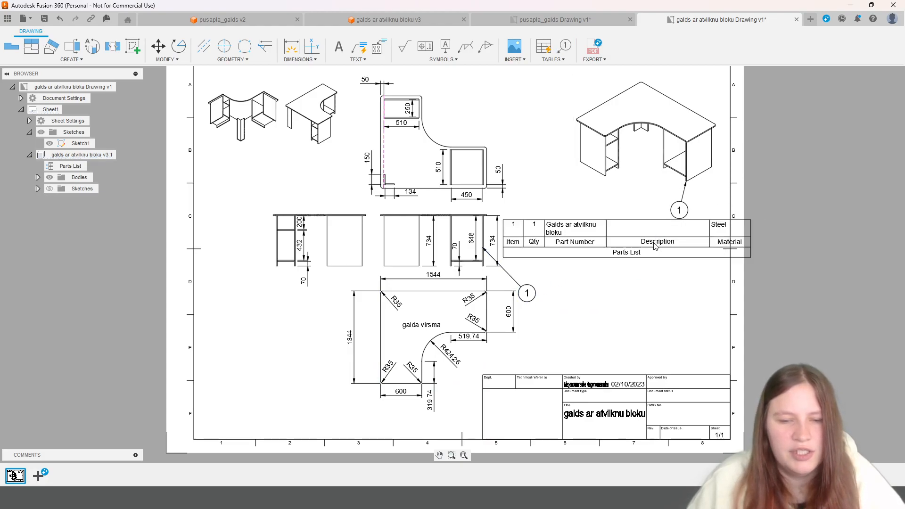
pyautogui.click(552, 60)
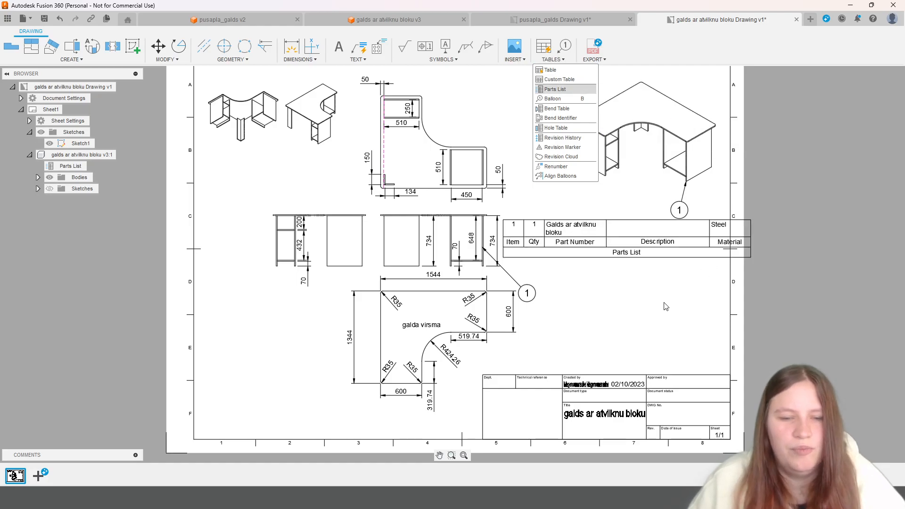
pyautogui.click(555, 54)
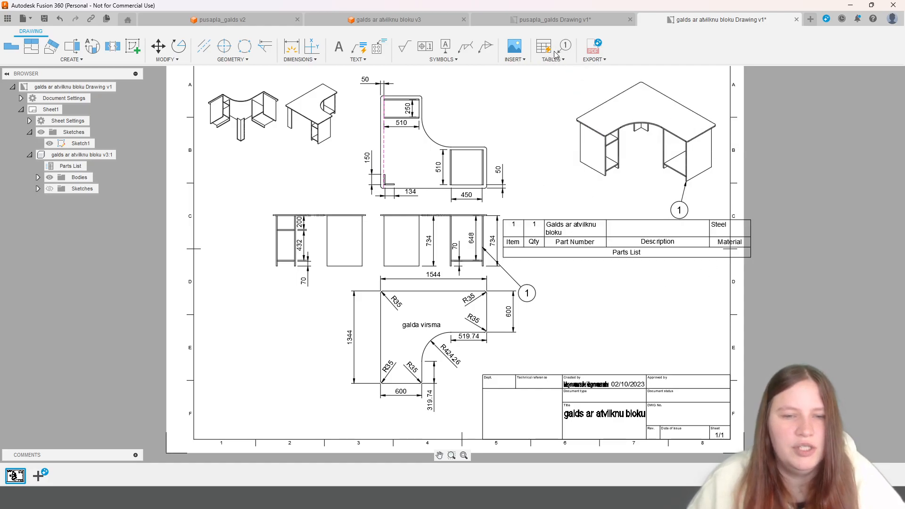
pyautogui.press('Delete')
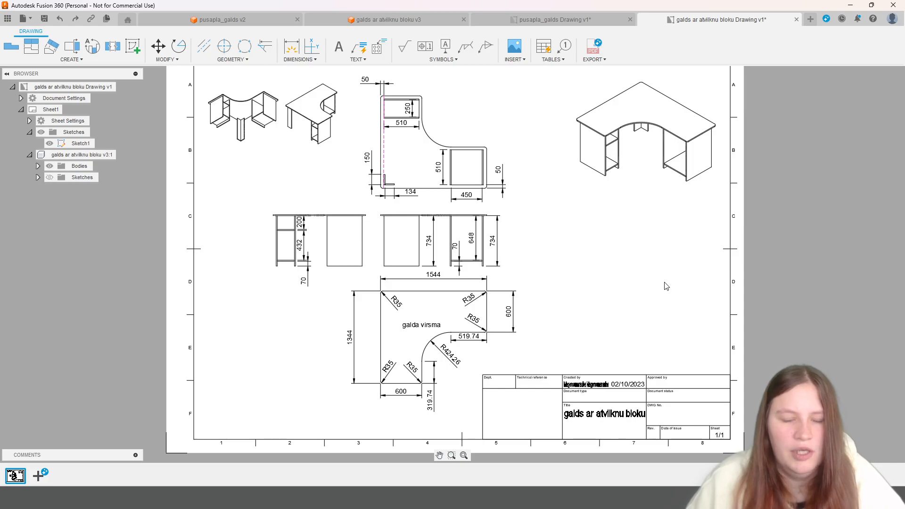
# Step: Insert a blank custom table with four columns and five rows below the large isometric view
pyautogui.click(554, 60)
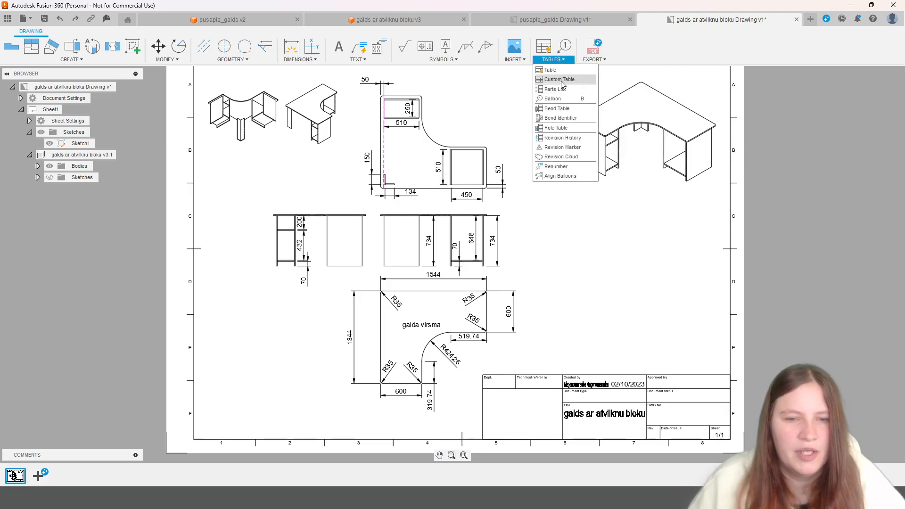
pyautogui.click(558, 70)
pyautogui.click(714, 258)
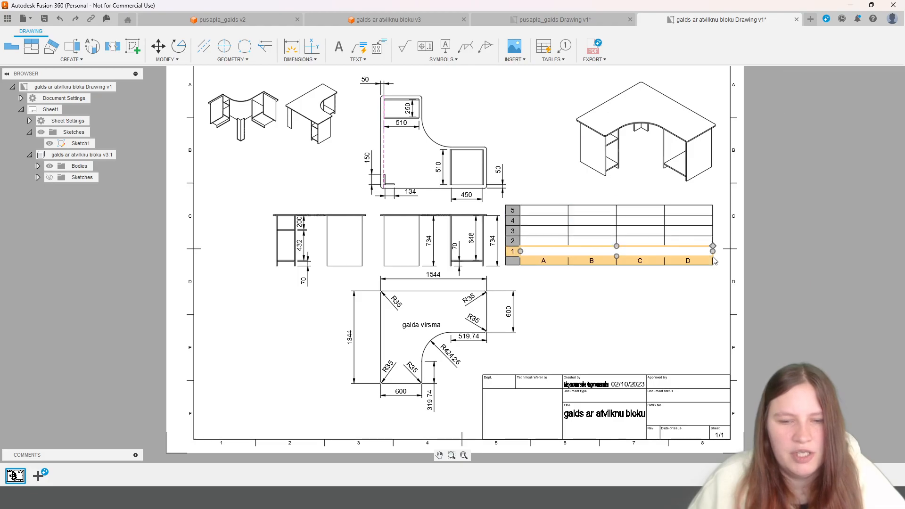
pyautogui.doubleClick(541, 253)
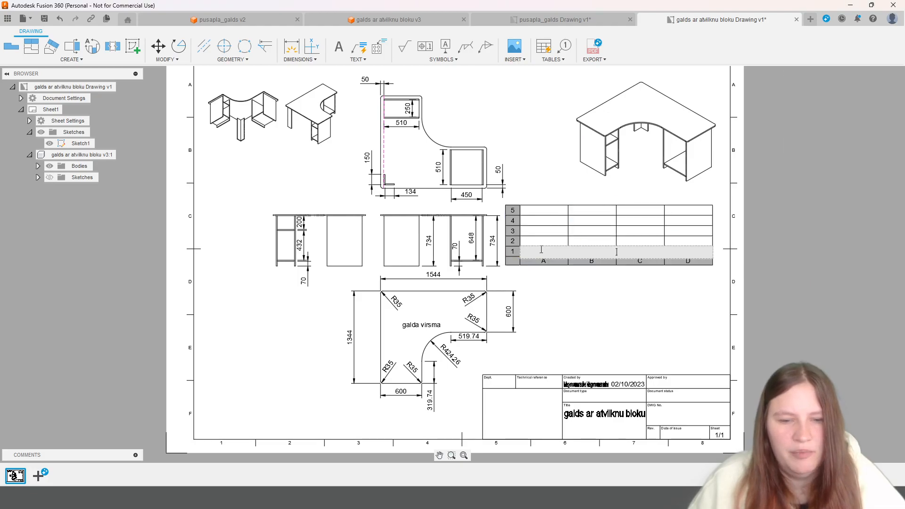
pyautogui.click(625, 121)
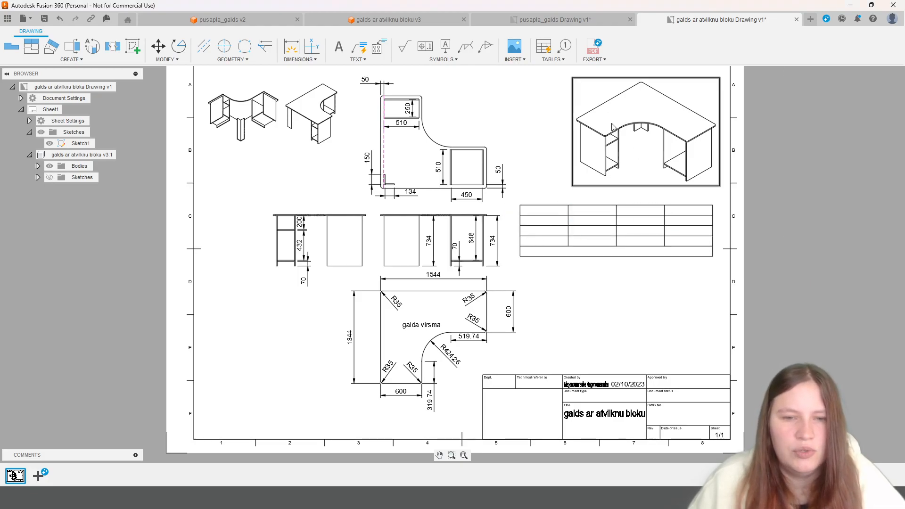
# Step: Attach a Standard balloon to the tabletop's edge above the left cabinet in the large isometric view, placing it beside the view
pyautogui.click(568, 49)
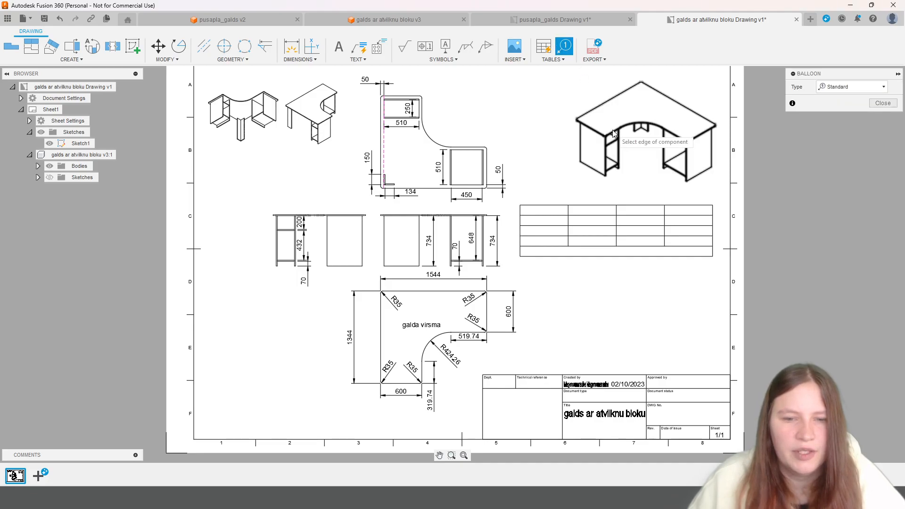
pyautogui.click(610, 133)
pyautogui.click(525, 120)
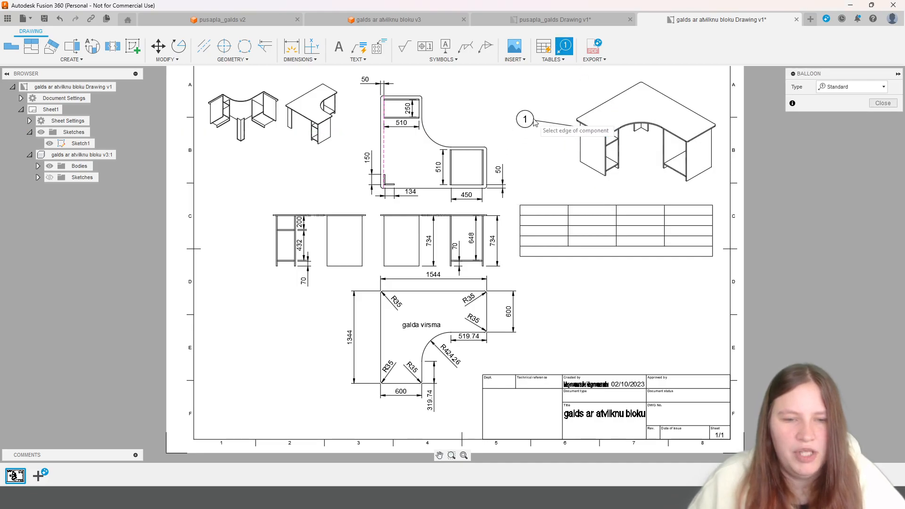
pyautogui.click(837, 90)
pyautogui.click(841, 89)
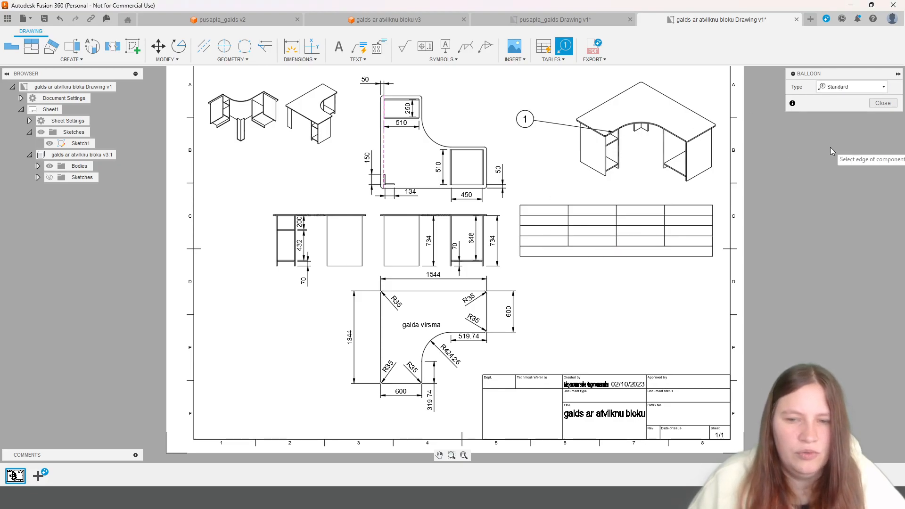
pyautogui.click(884, 103)
# Step: Fill in the blank table's second row with 1 in cell A2 and virsma in cell B2
pyautogui.click(523, 244)
pyautogui.doubleClick(540, 252)
pyautogui.doubleClick(544, 249)
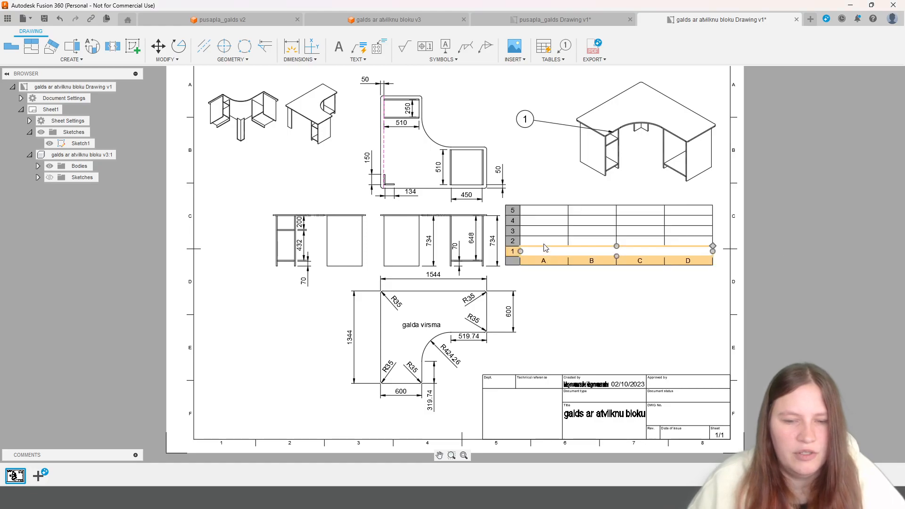
pyautogui.click(544, 241)
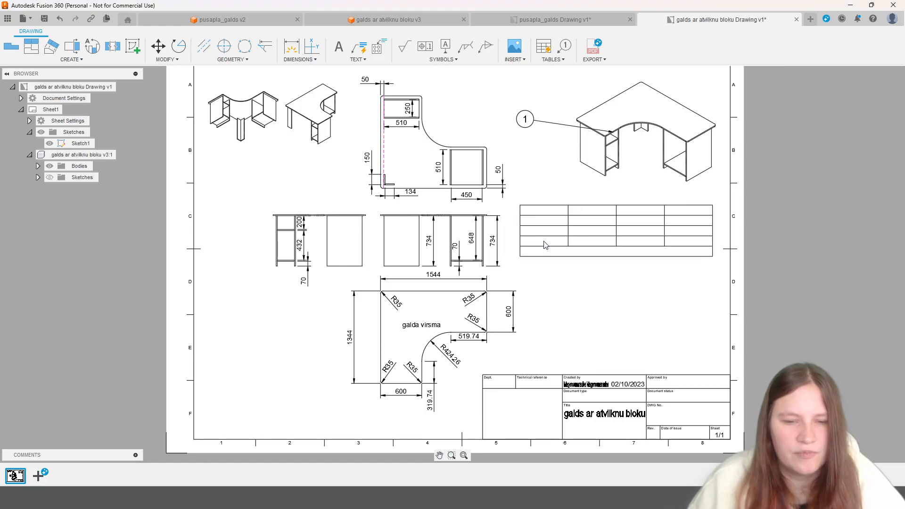
pyautogui.click(545, 244)
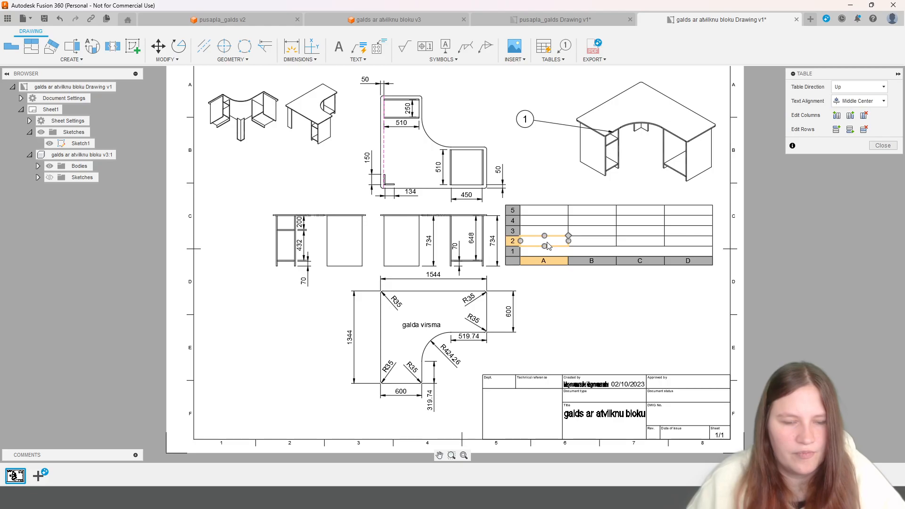
pyautogui.doubleClick(547, 244)
pyautogui.write('1')
pyautogui.click(592, 246)
pyautogui.doubleClick(592, 245)
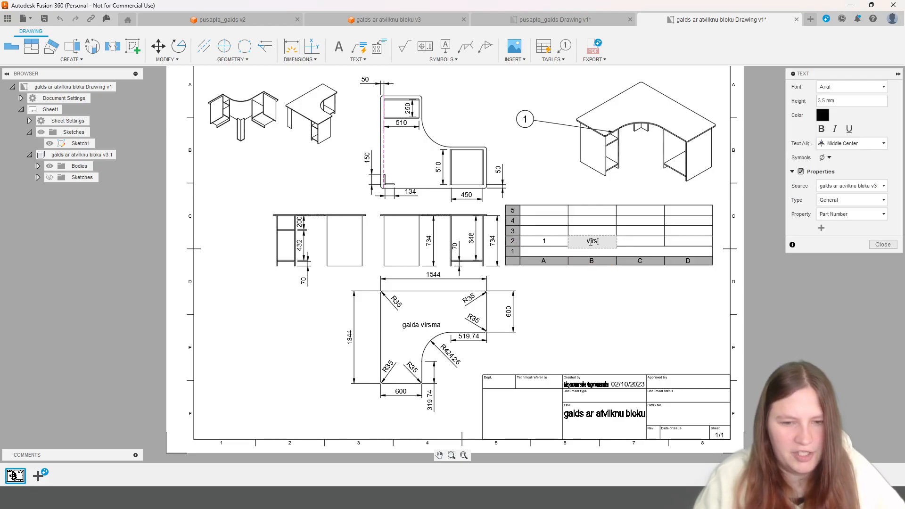
pyautogui.click(632, 304)
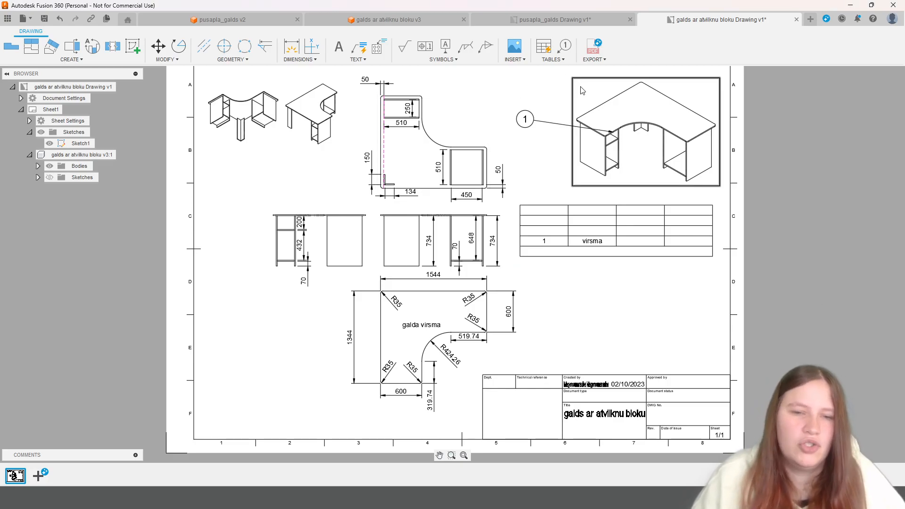
pyautogui.click(592, 60)
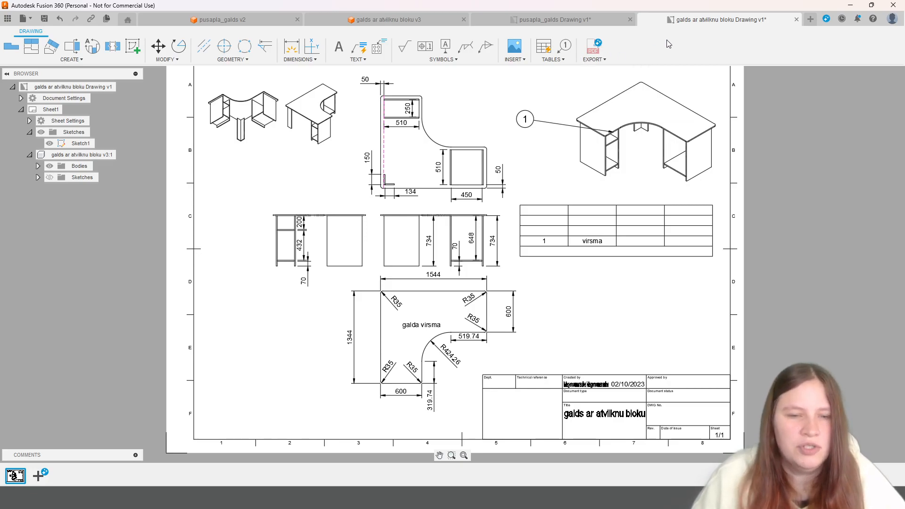
pyautogui.moveTo(681, 100)
pyautogui.mouseDown(button='middle')
pyautogui.moveTo(607, 128)
pyautogui.moveTo(624, 123)
pyautogui.mouseUp(button='middle')
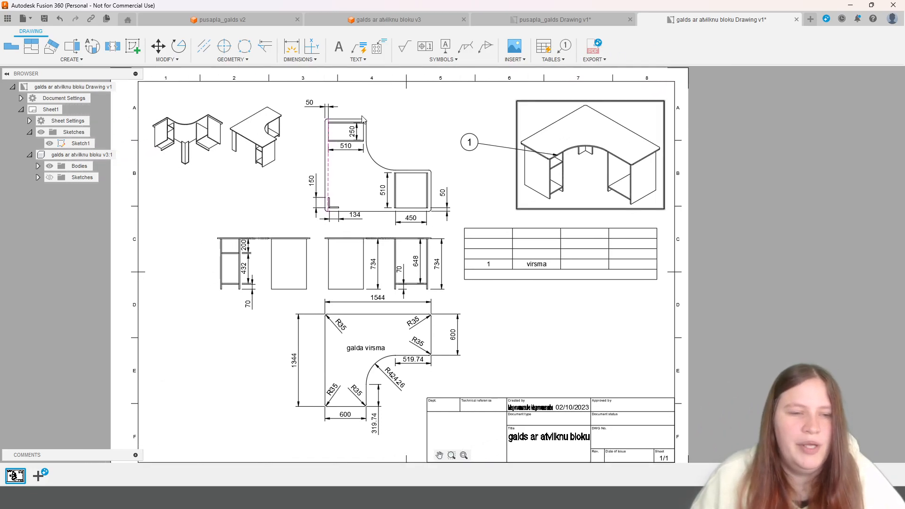